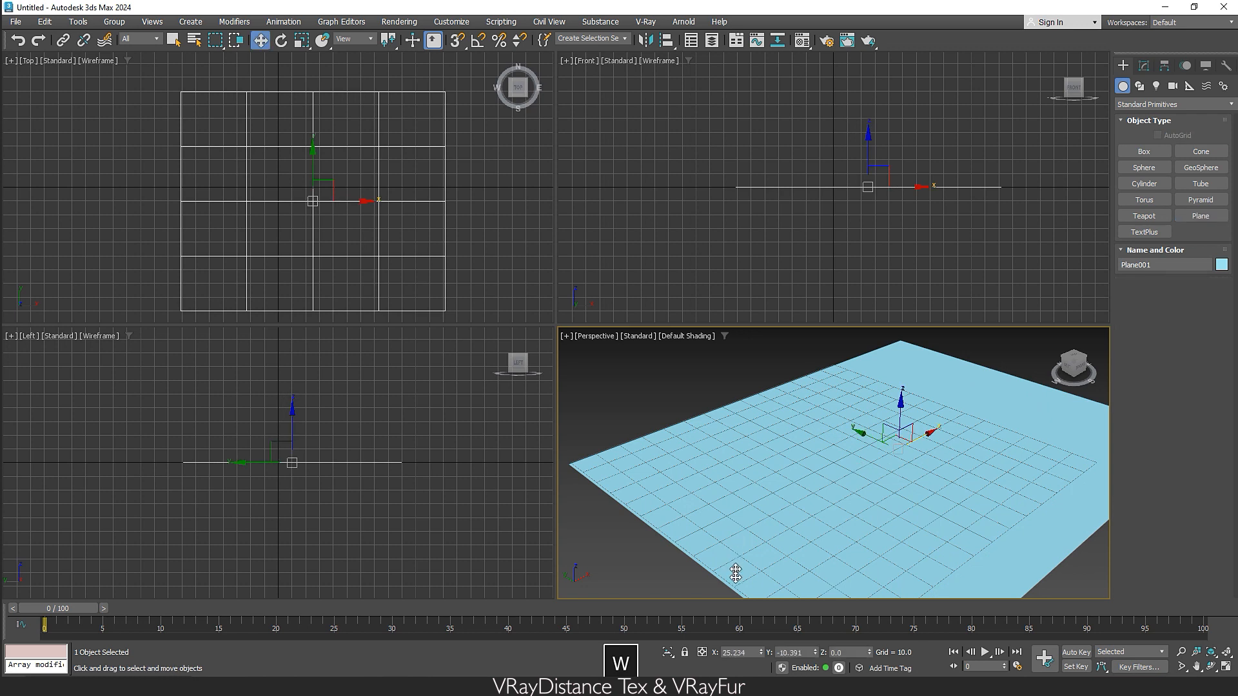
Step: Center the plane on the world origin and enlarge it to a length of about 172 and a width of about 221
right_click(761, 652)
right_click(815, 652)
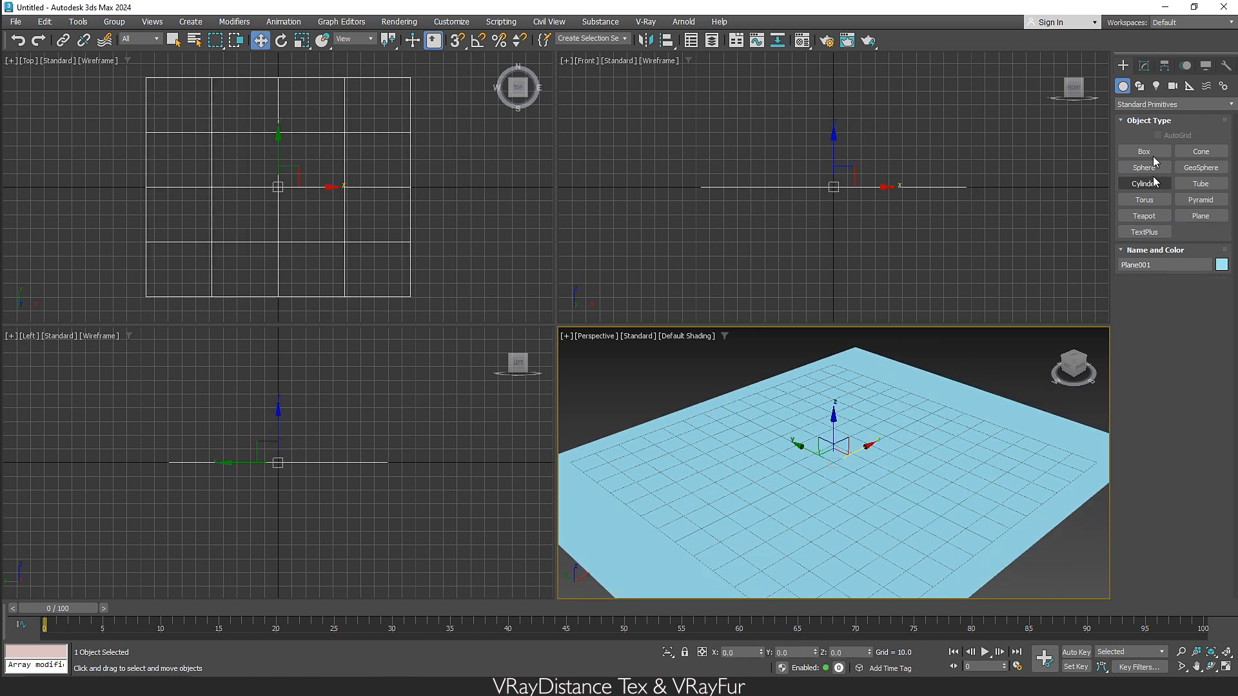
click(1143, 65)
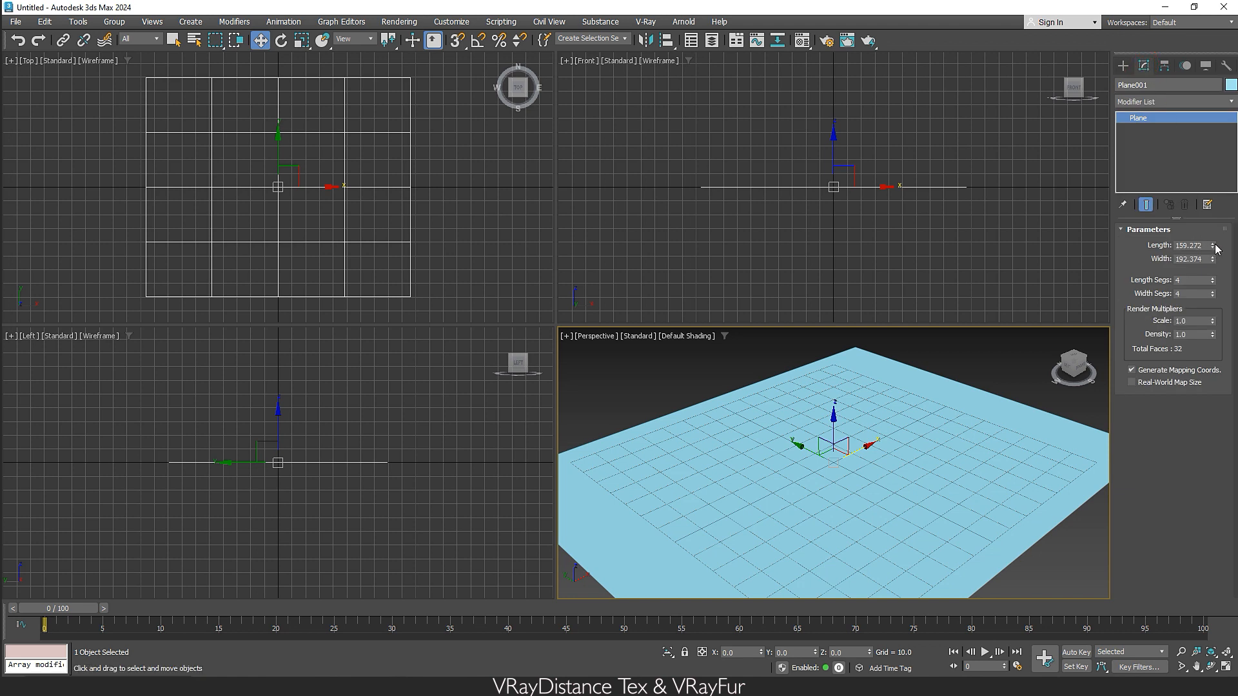
drag(1213, 261, 1214, 246)
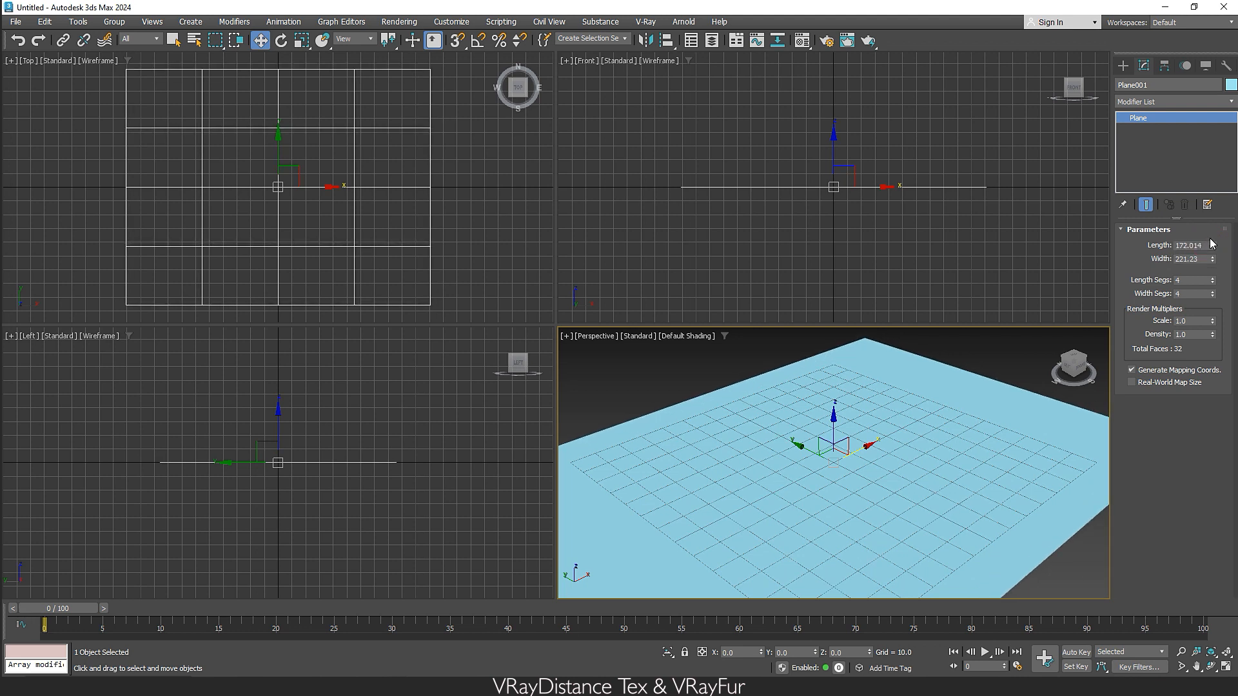
Step: Add a VRayFur object to the selected plane
click(1123, 65)
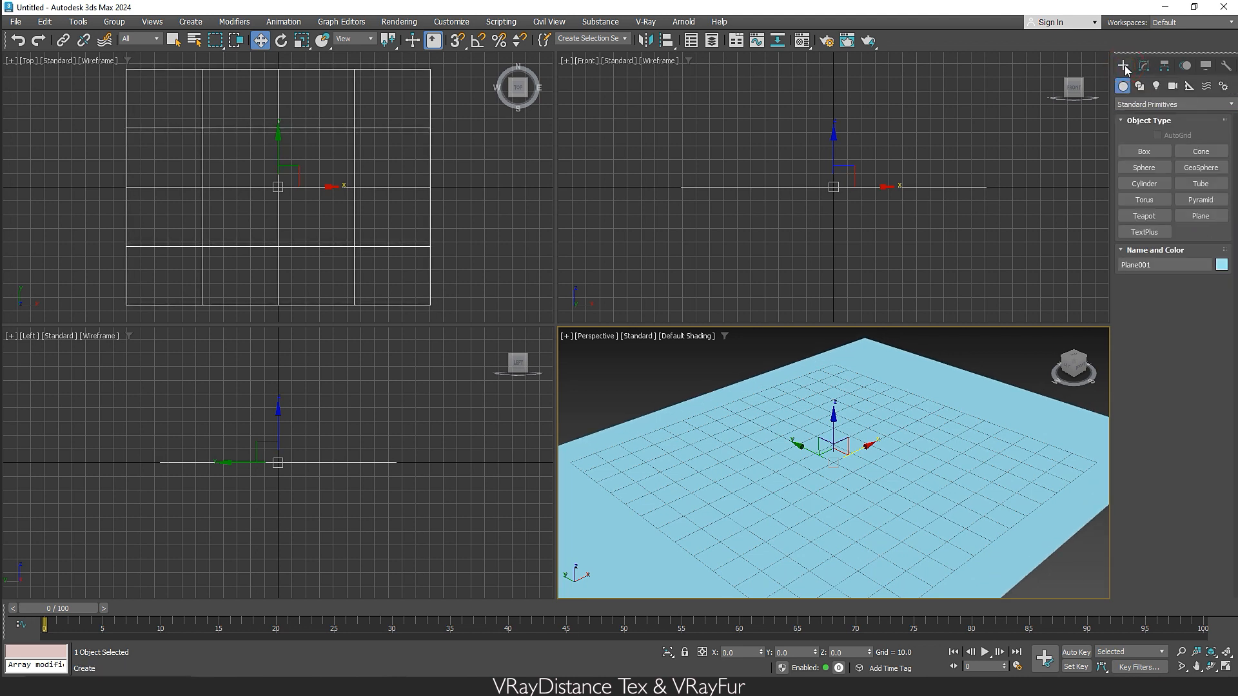
click(1214, 105)
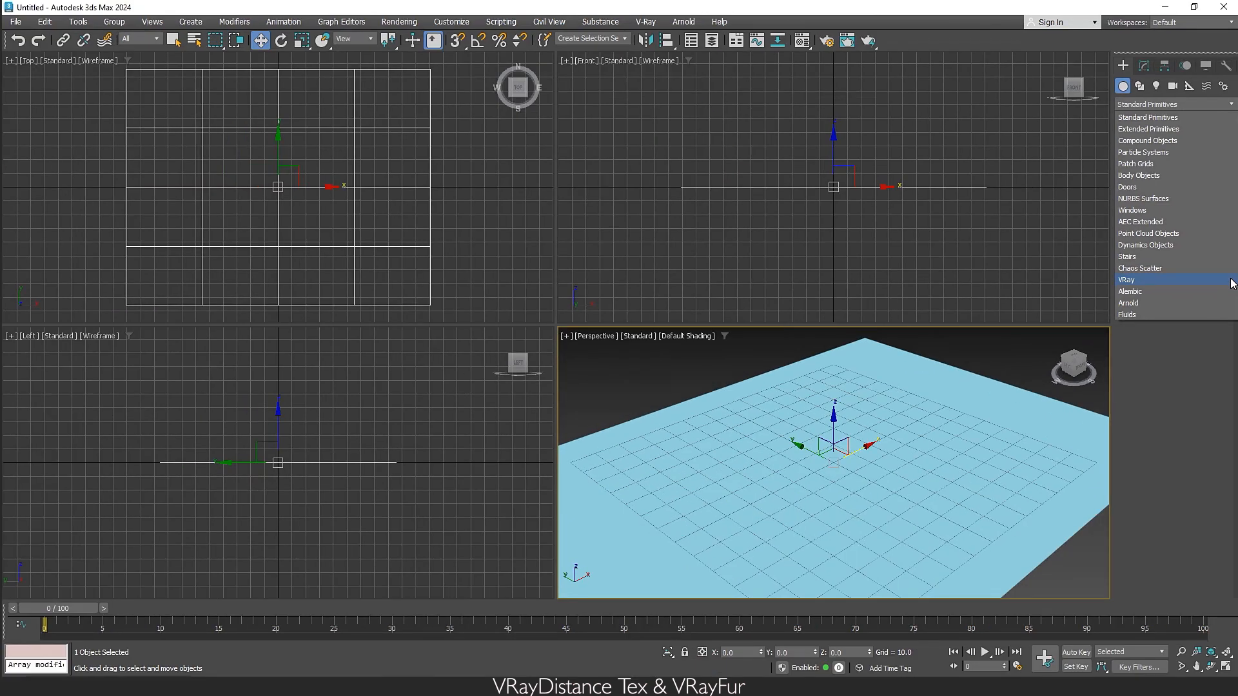
click(1231, 283)
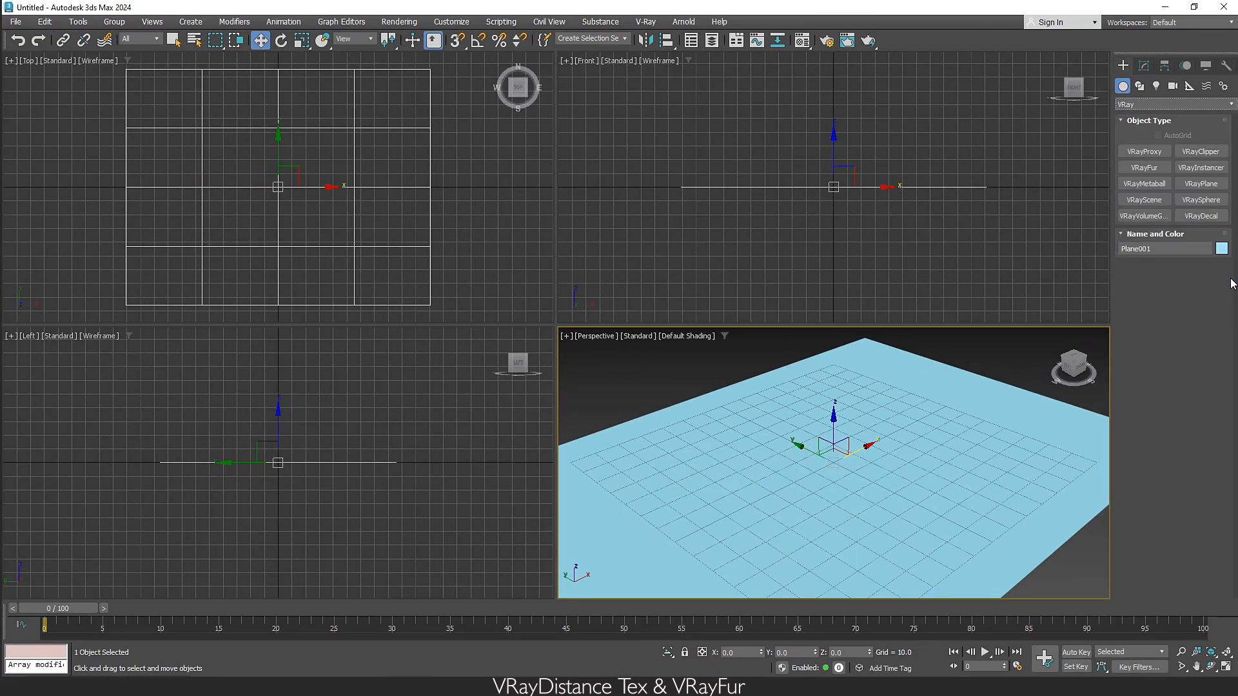
click(1167, 169)
click(1166, 168)
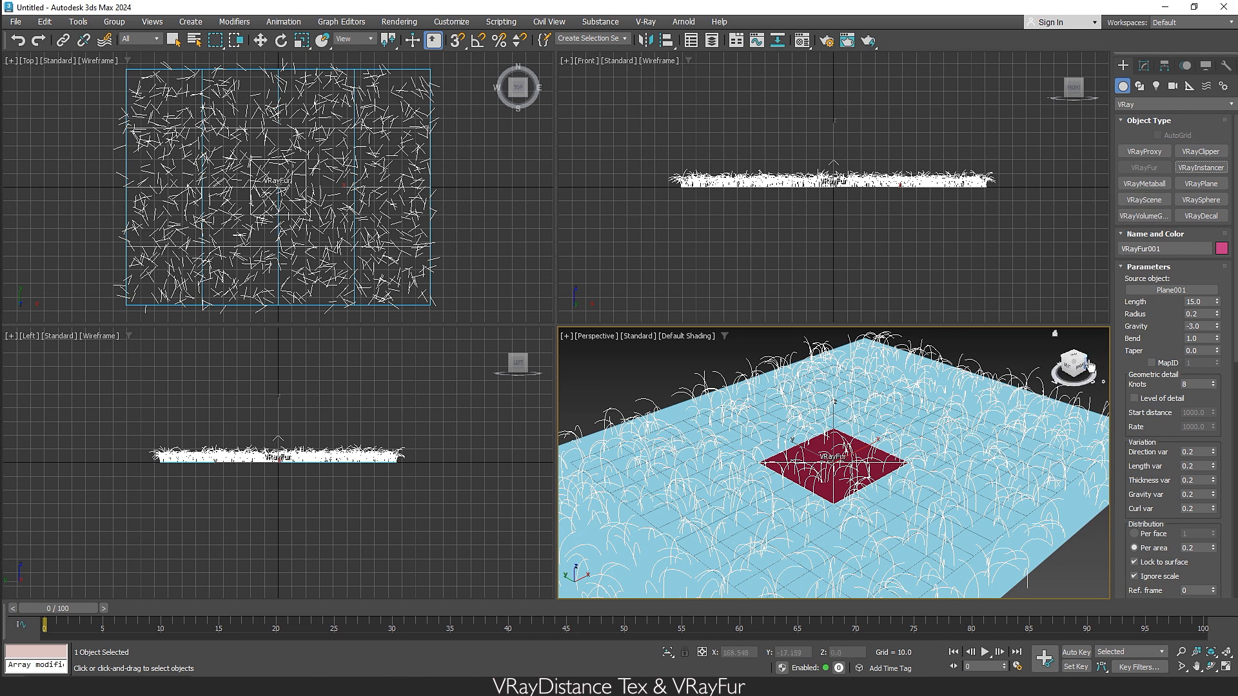
Step: Create a small sphere toward the plane's left corner in a maximized perspective view and raise it about 7.5 units
scroll(1078, 404, down, 4)
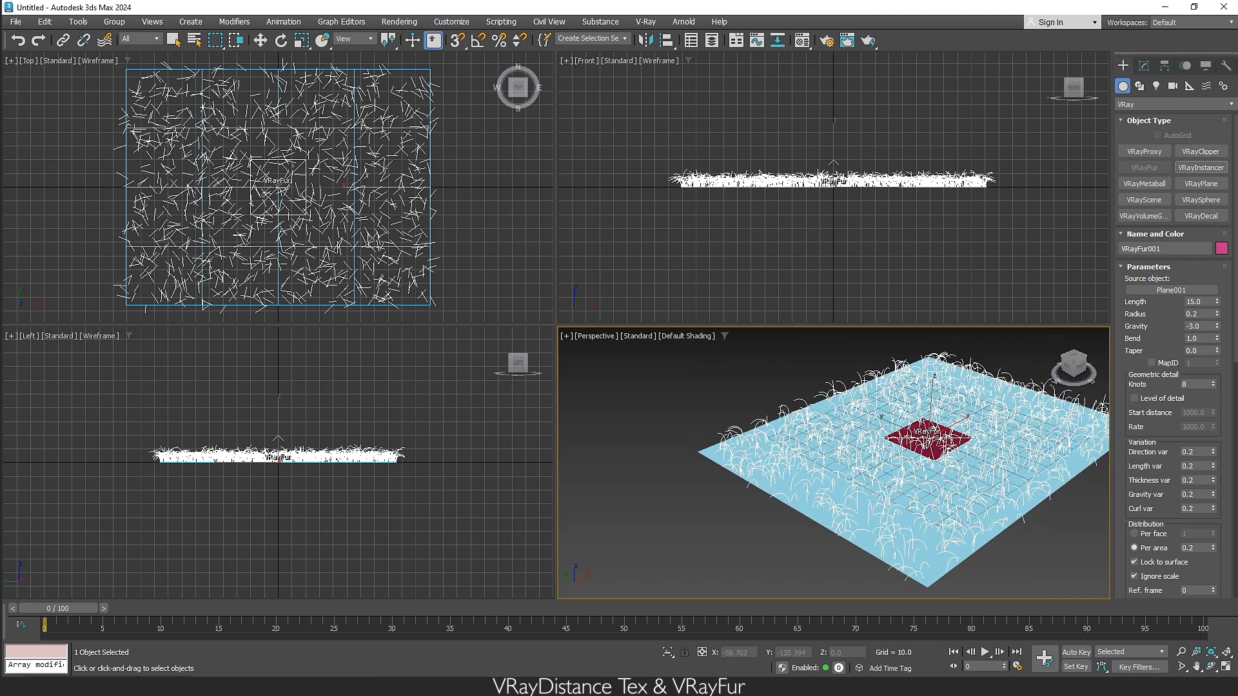
click(1225, 669)
middle_drag(902, 394, 753, 416)
click(1135, 104)
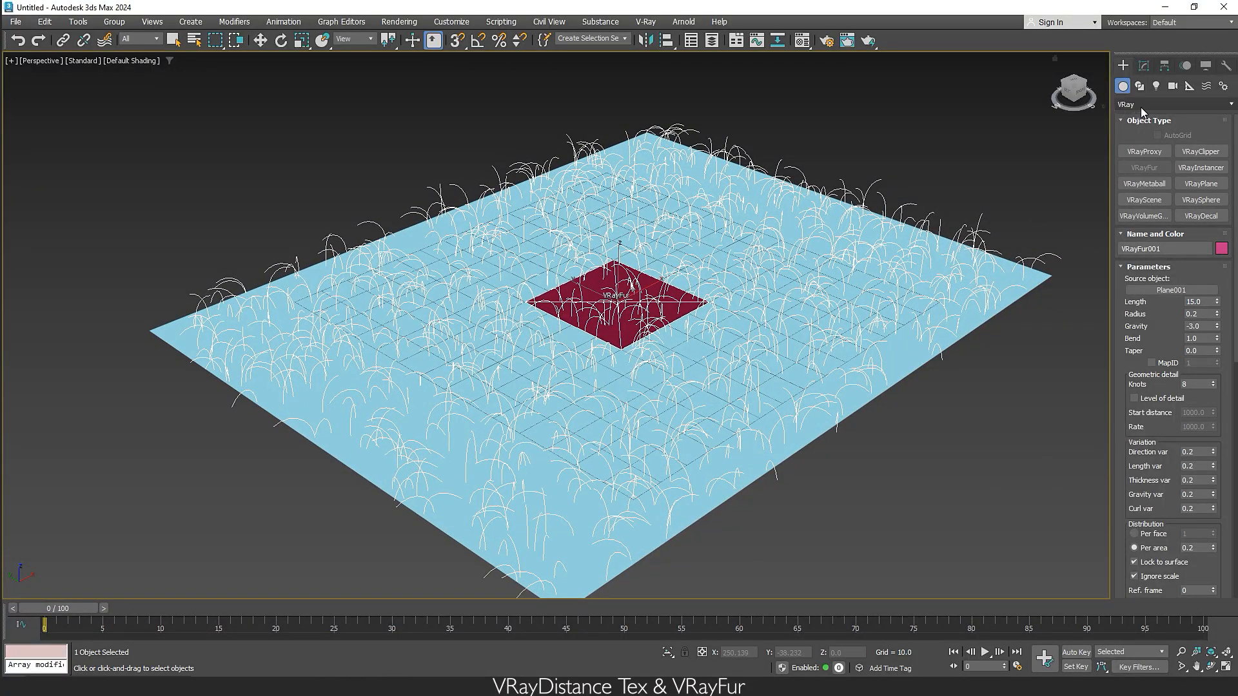
click(1143, 117)
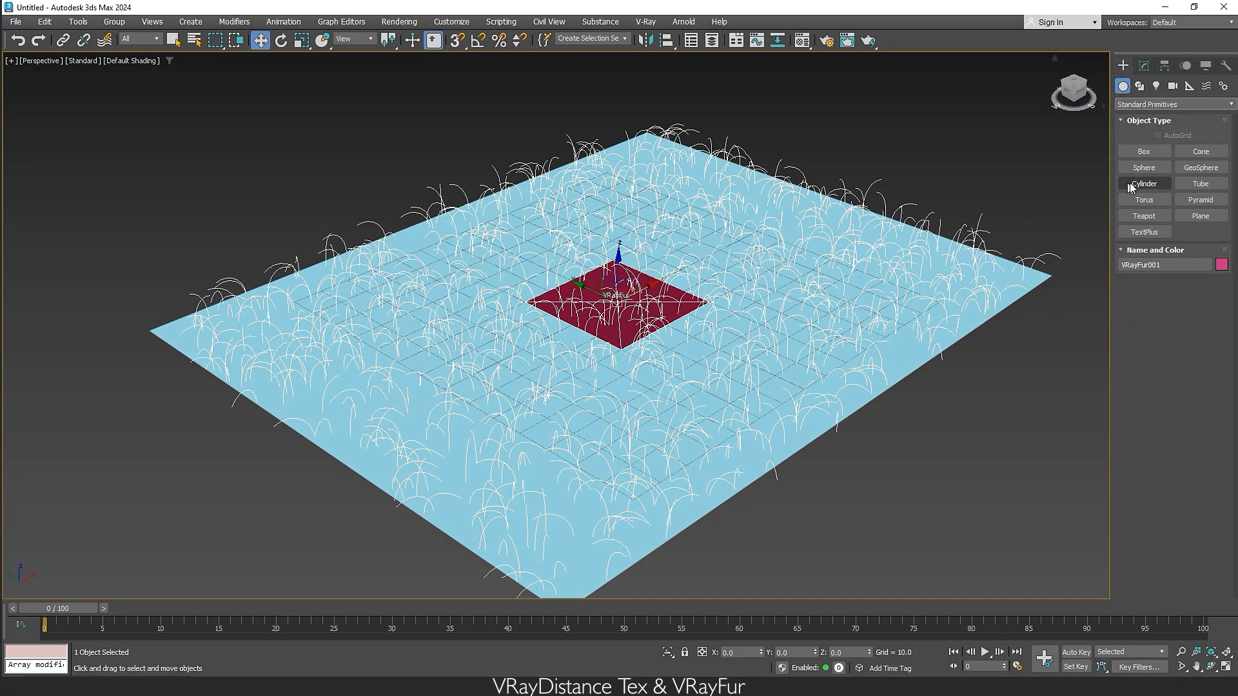
click(1148, 168)
drag(428, 340, 435, 359)
key(w)
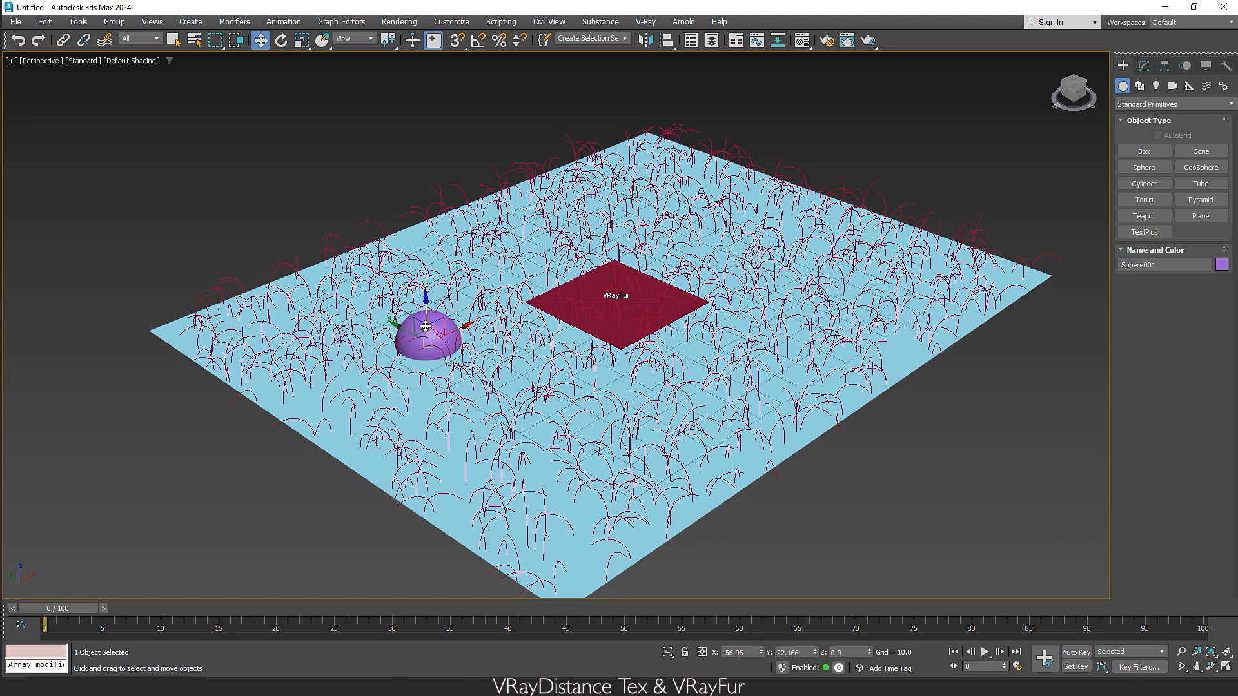
drag(426, 316, 427, 298)
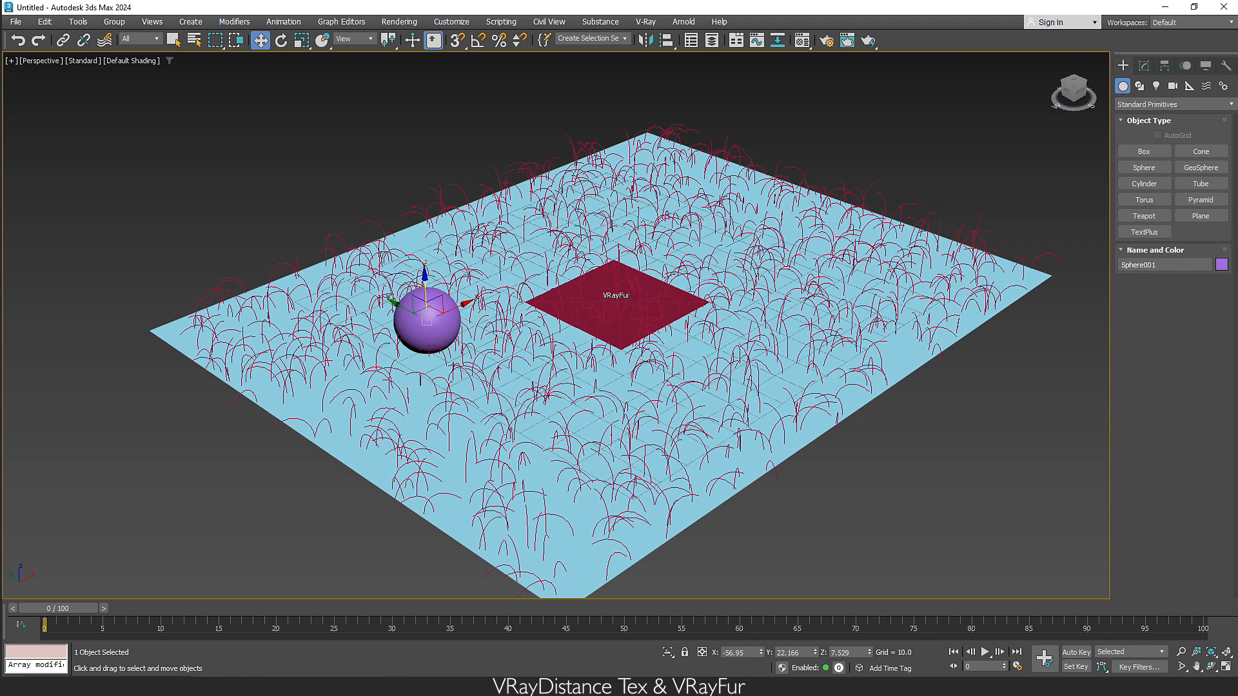
Step: Create a cone near the plane's rear corner, about 11.3 in base radius, 2.6 in top radius and 35 high
click(1200, 151)
drag(611, 212, 614, 228)
click(622, 125)
click(627, 152)
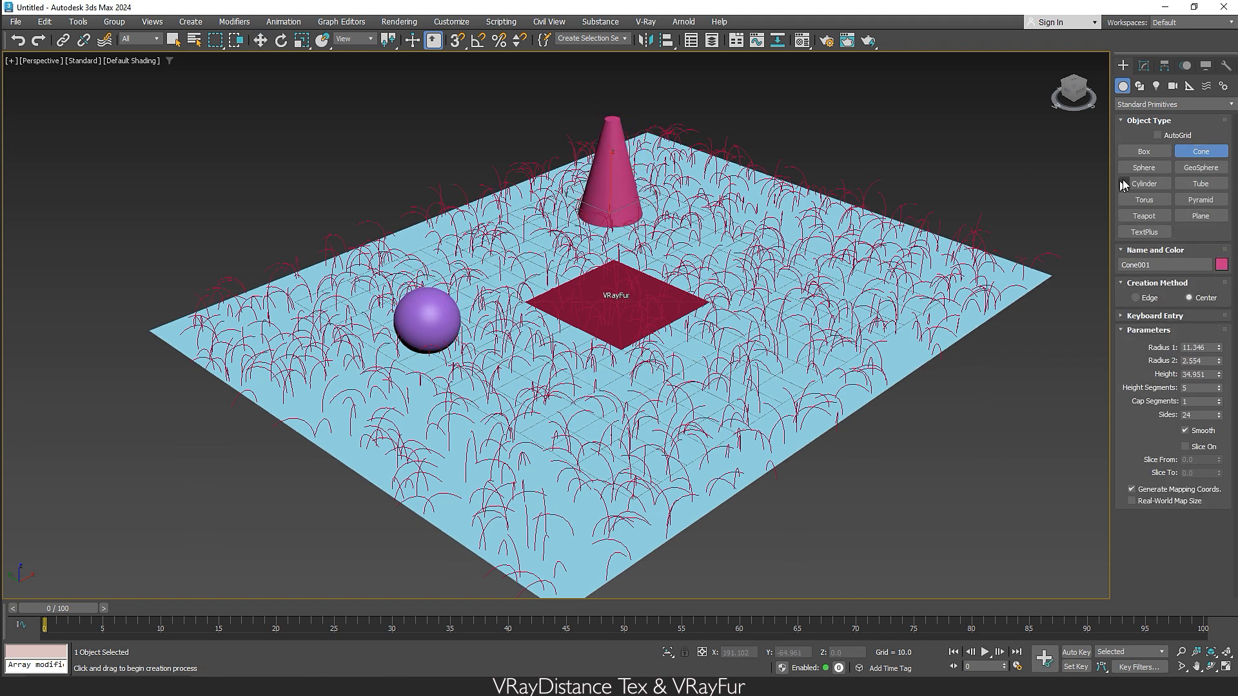
Step: Create a tall box near the plane's right corner
click(1151, 154)
drag(809, 247, 853, 243)
click(909, 126)
key(w)
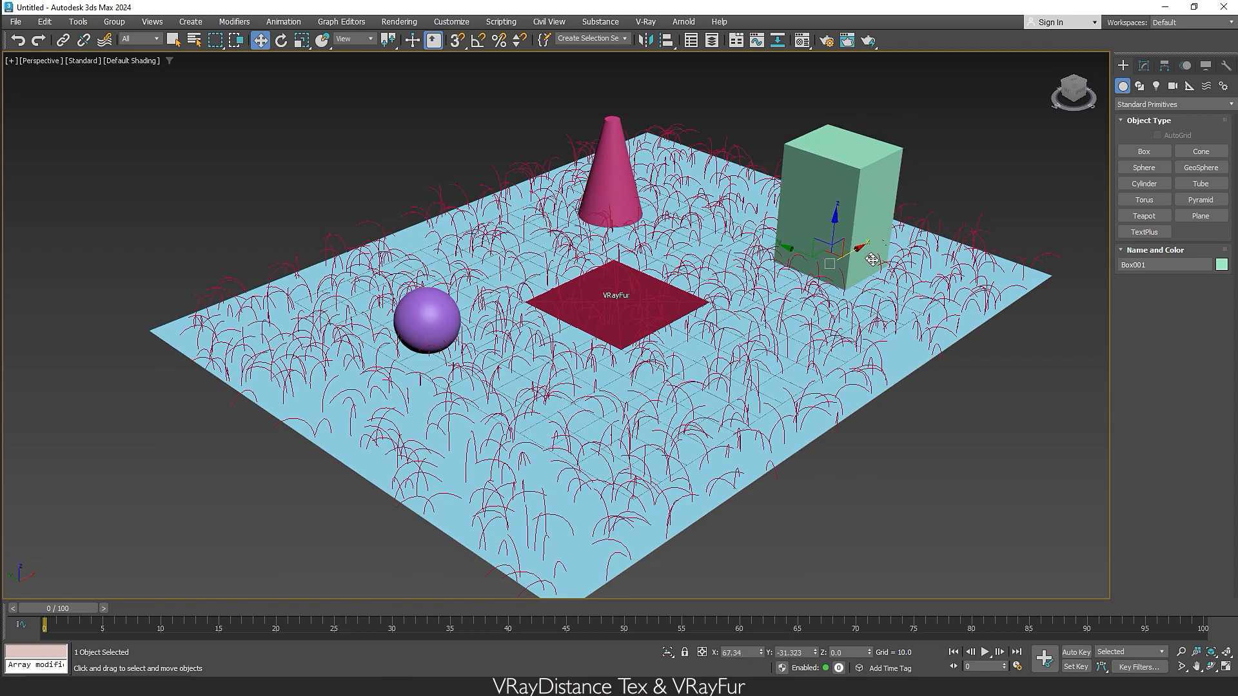
Step: Create a low tube in front of the fur icon with radii of about 24.3 and 18.3
alt+middle_drag(901, 269, 854, 369)
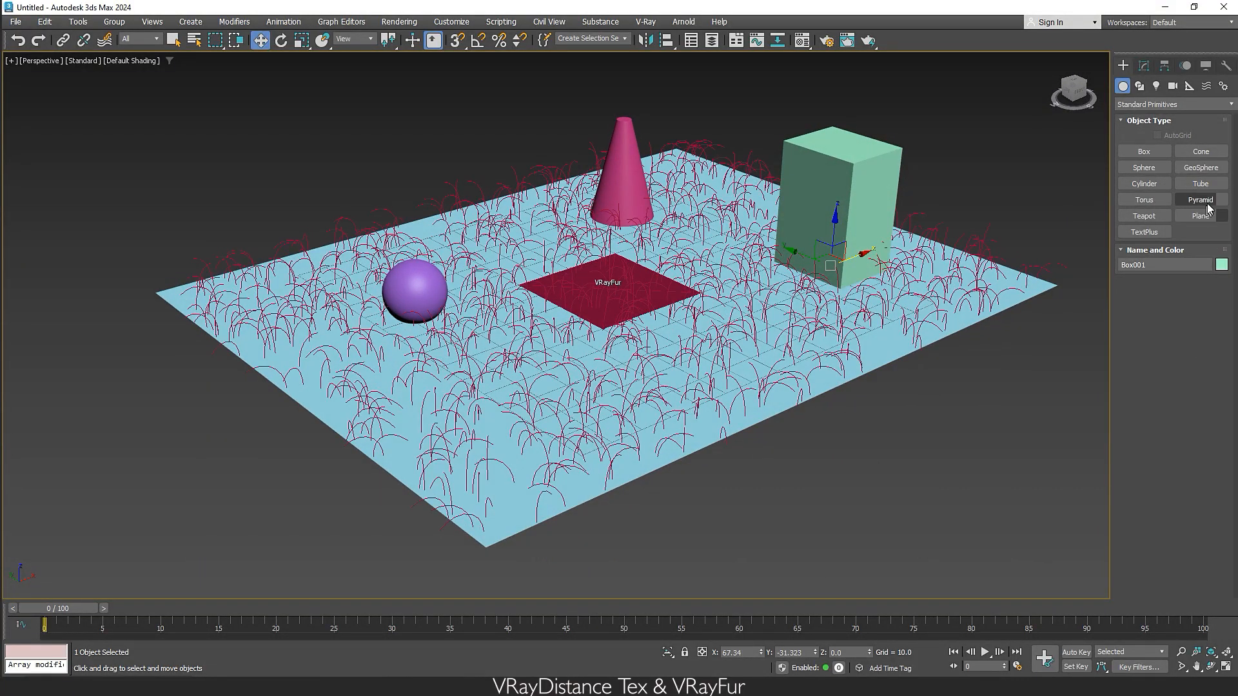
click(1200, 184)
drag(551, 371, 563, 415)
click(555, 405)
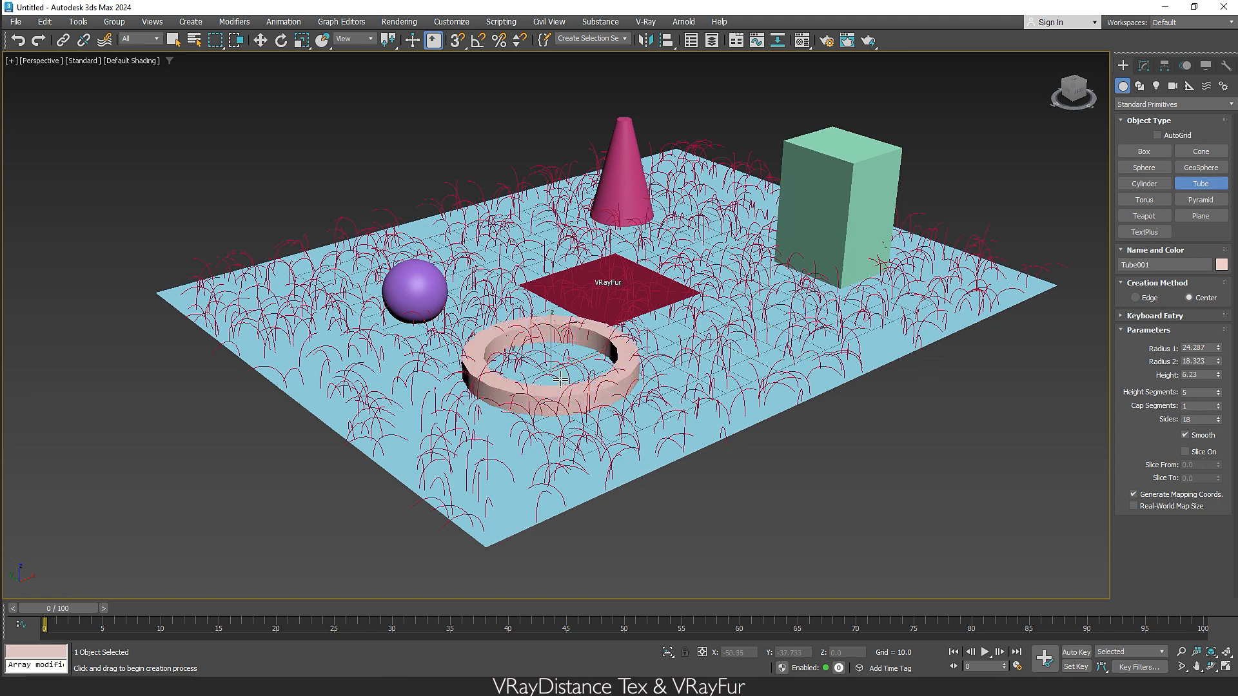
click(571, 356)
key(w)
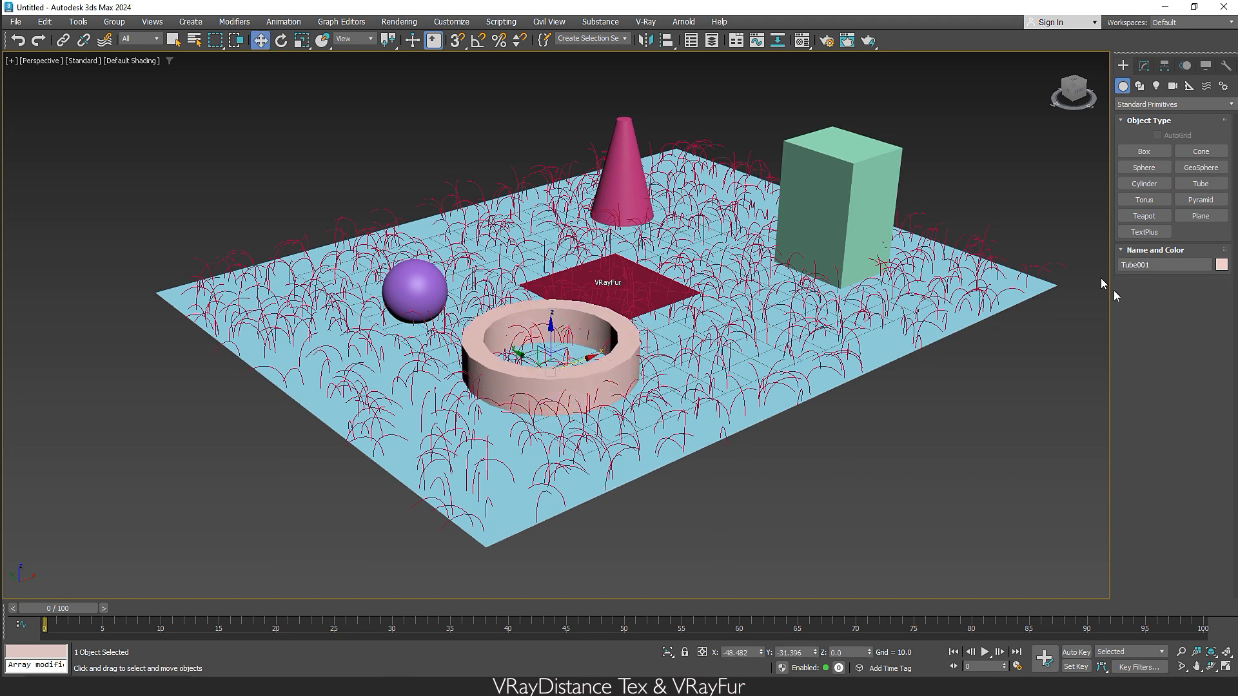
Step: Select the VRayFur object and set its strand length to 10
click(989, 237)
click(1144, 65)
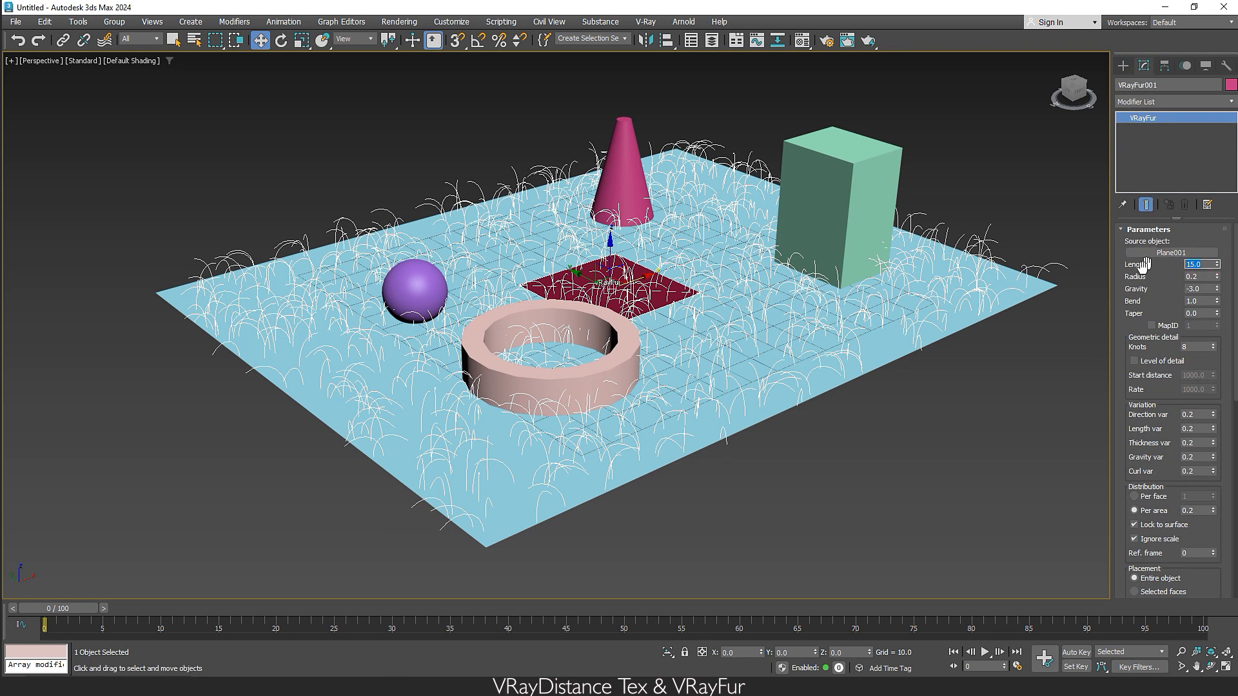
text(10)
key(Return)
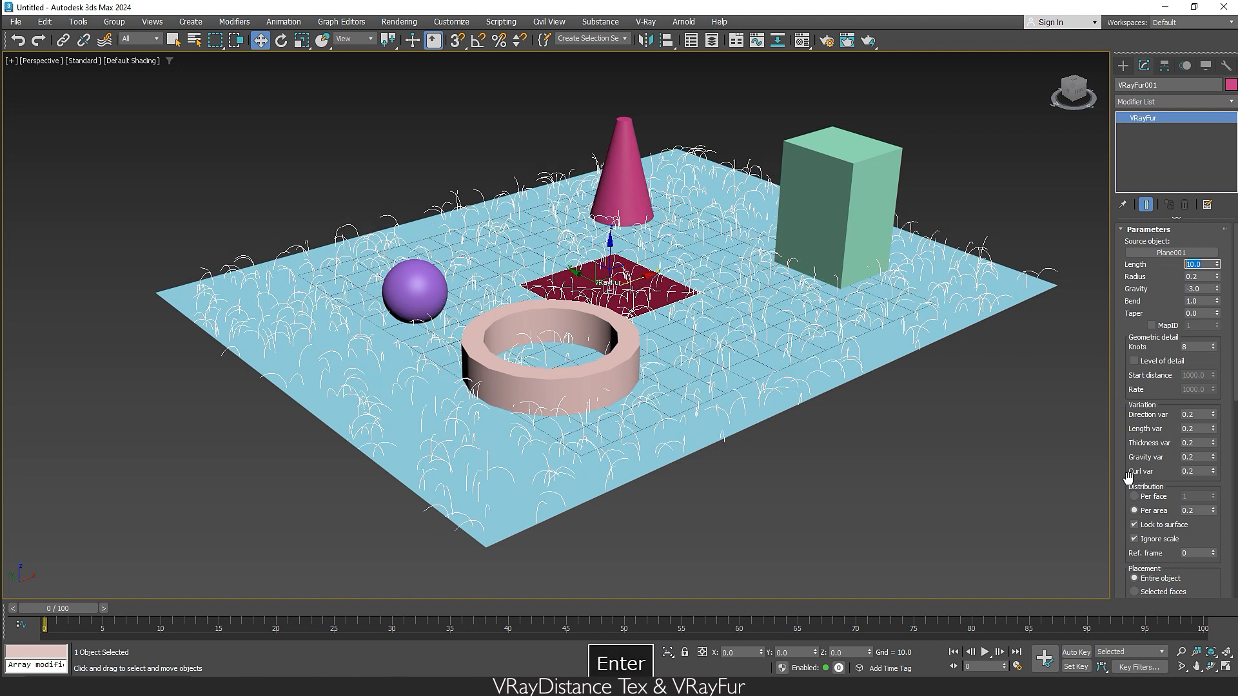
Step: Set the fur's taper to 1.0 and its per-area distribution to 2.0
drag(1128, 477, 1174, 366)
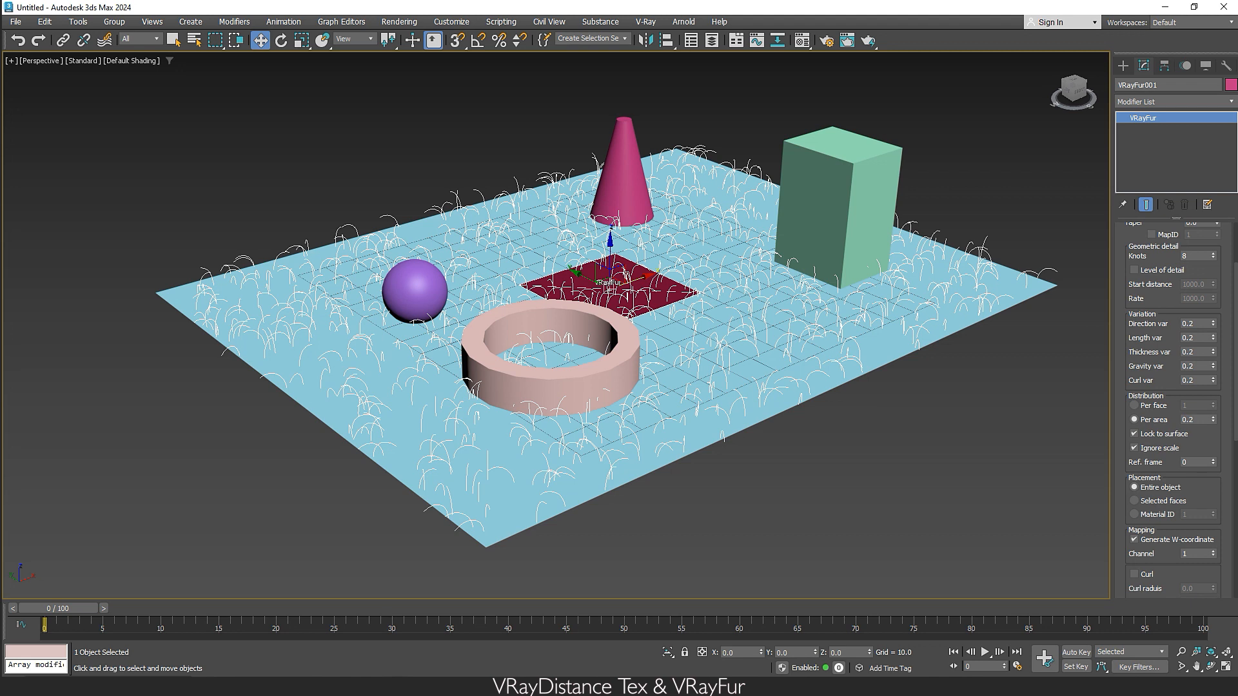
drag(1146, 356, 1151, 460)
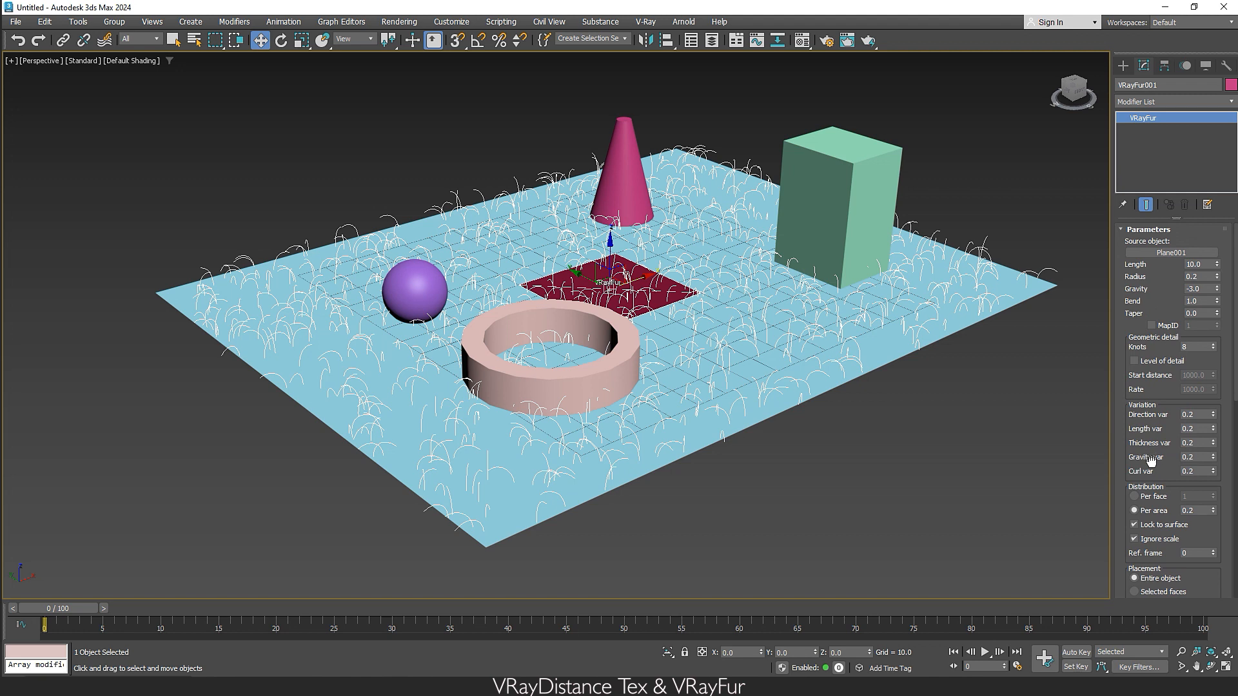
drag(1218, 316, 1222, 255)
drag(1224, 188, 1224, 191)
drag(1166, 381, 1169, 308)
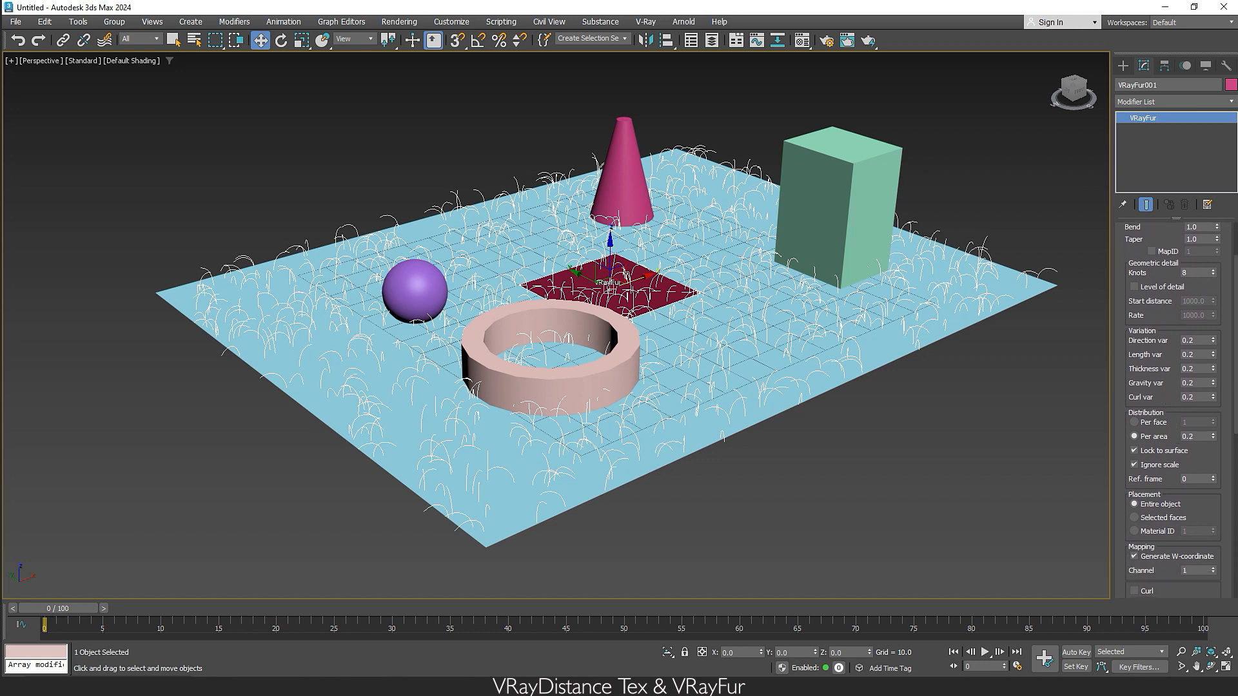
text(2)
key(Return)
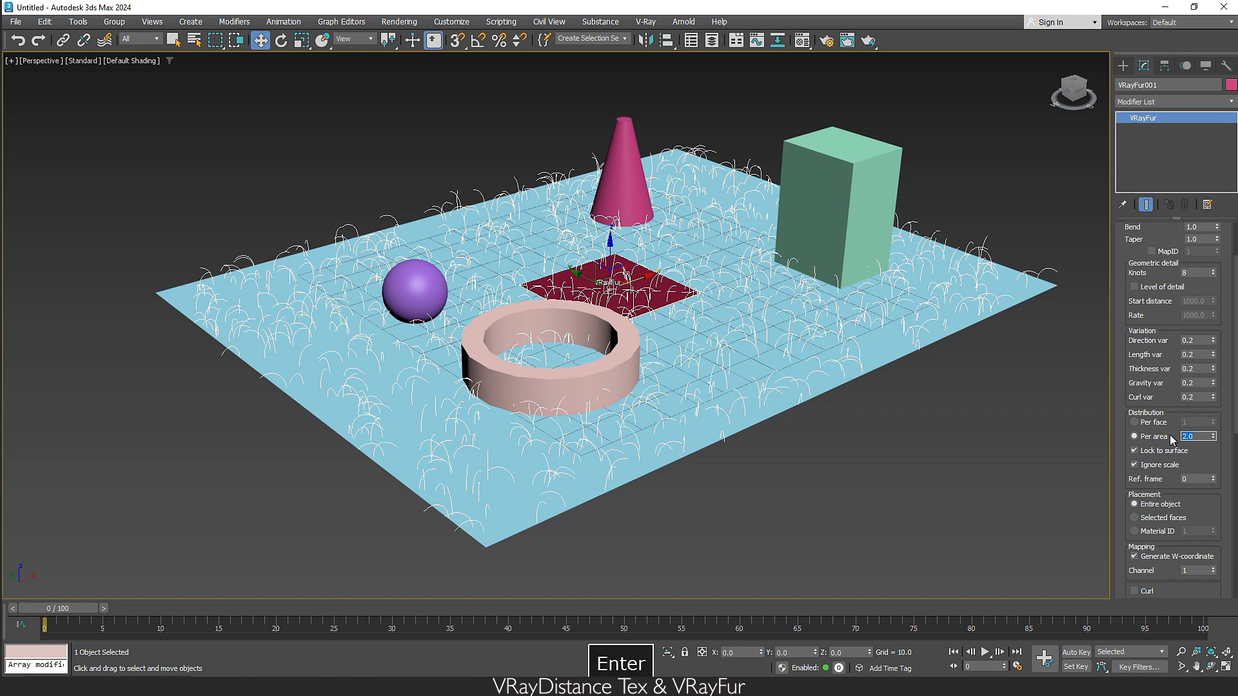
Step: Render the perspective view with V-Ray, inspect the fur around the four objects, and close the frame buffer
click(867, 40)
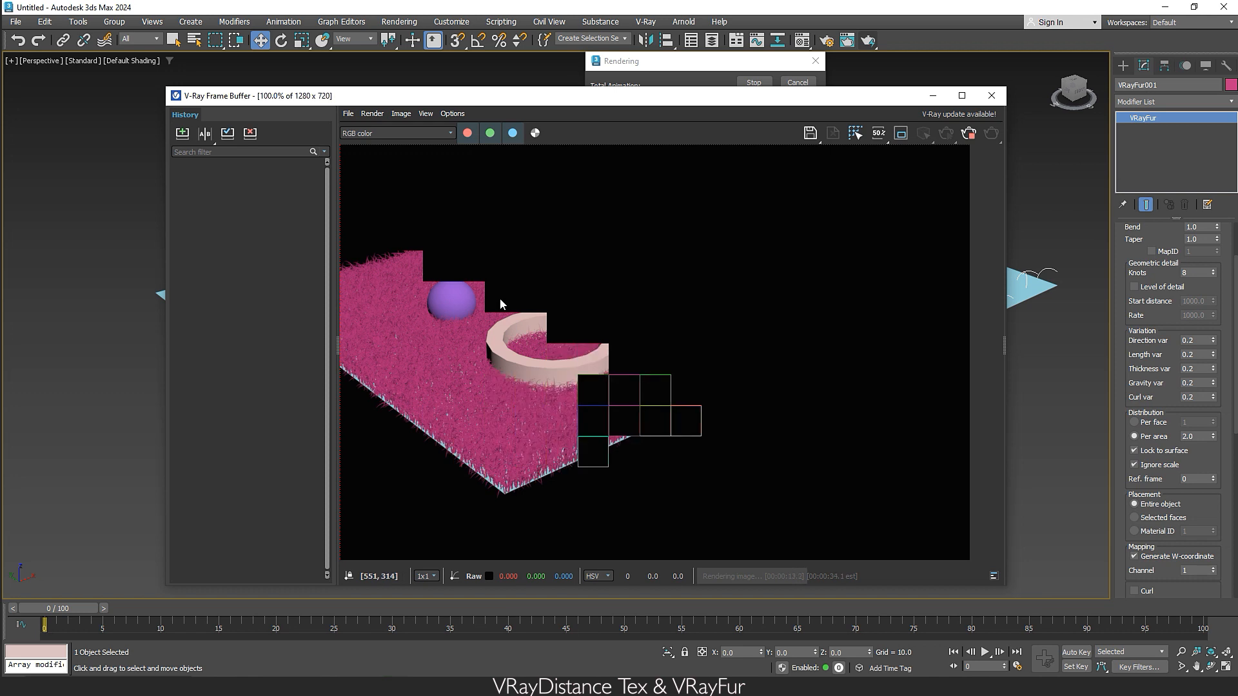
click(961, 95)
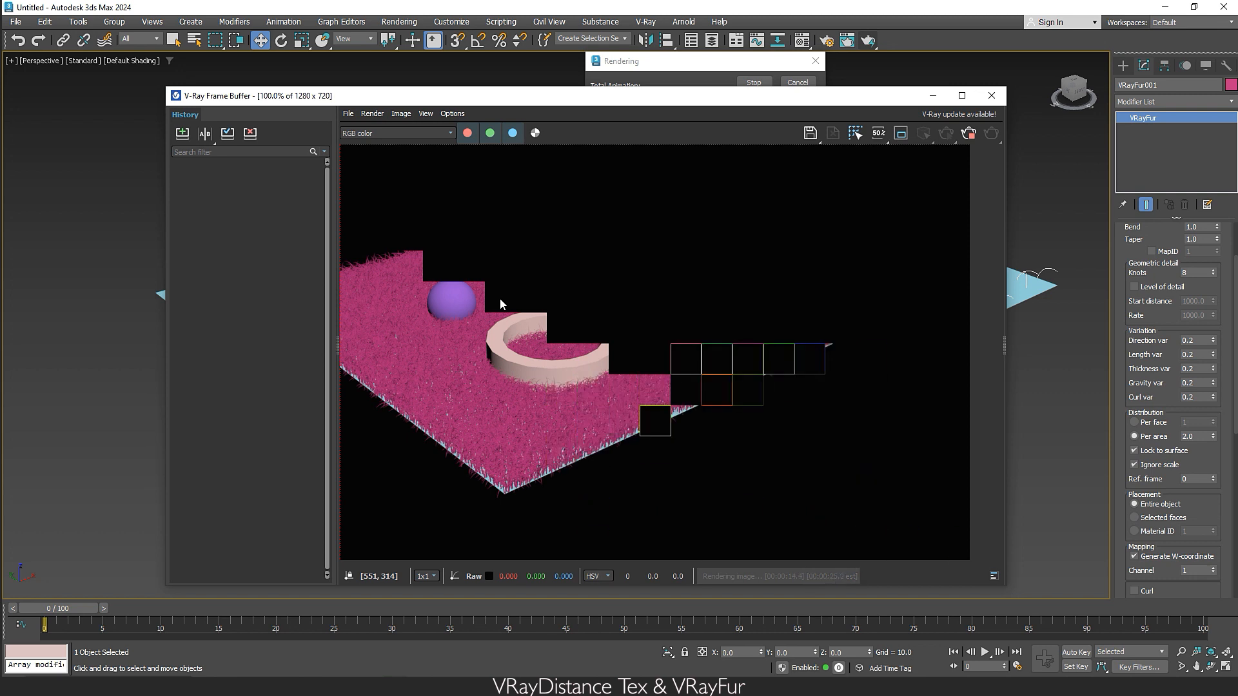
scroll(501, 320, down, 2)
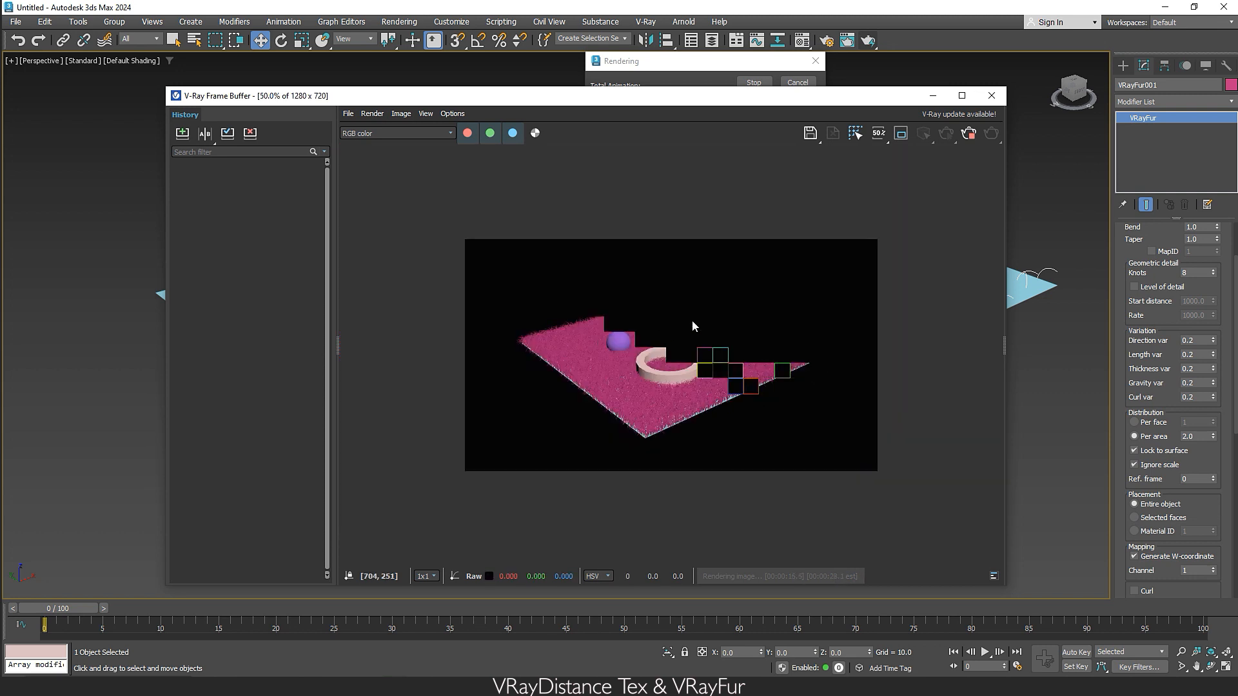
click(961, 95)
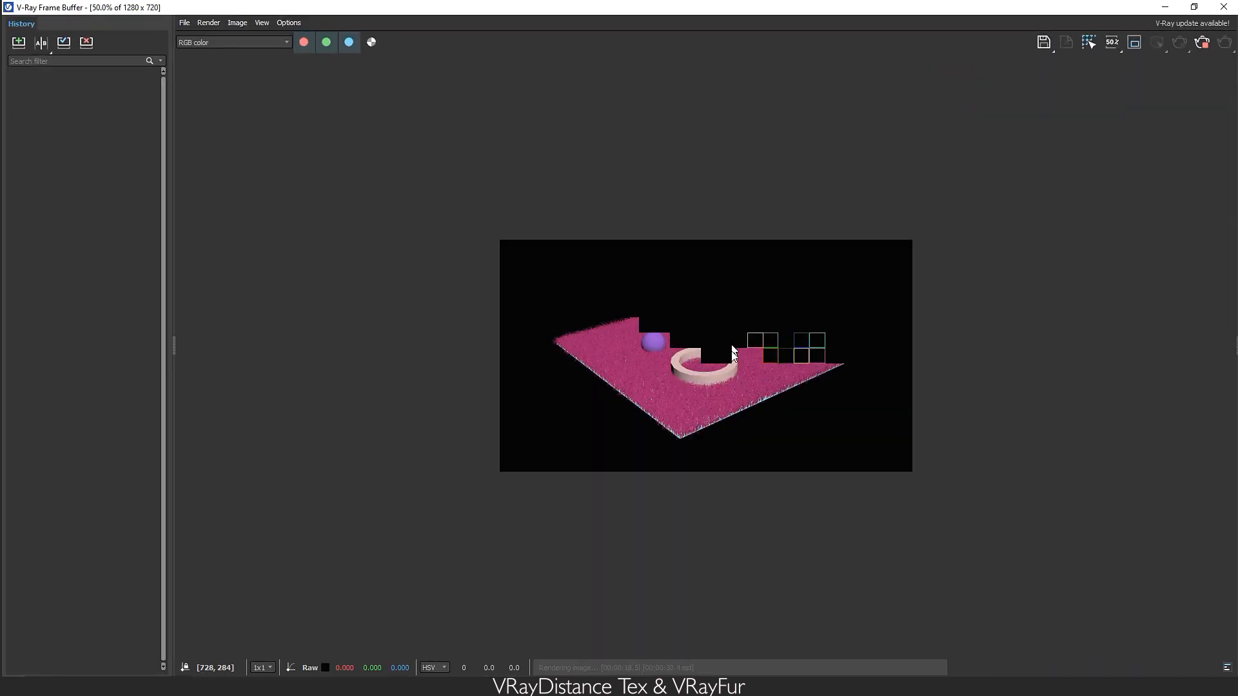
scroll(735, 361, up, 2)
scroll(732, 384, down, 1)
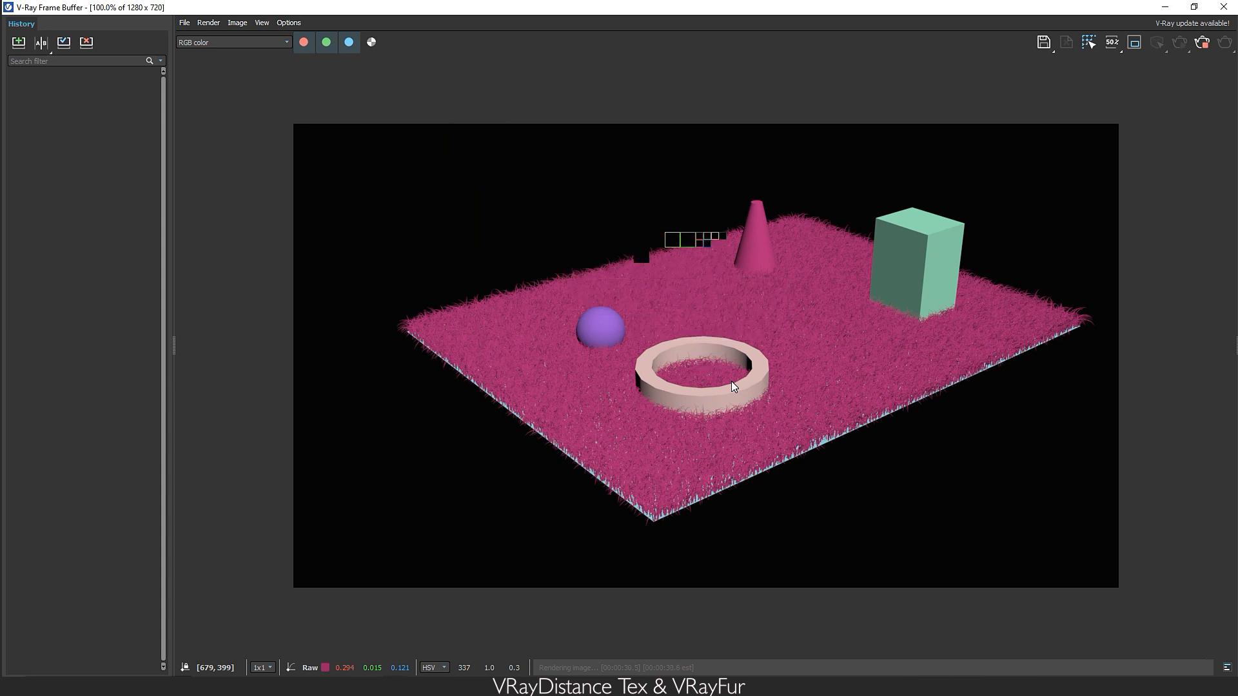
click(1193, 7)
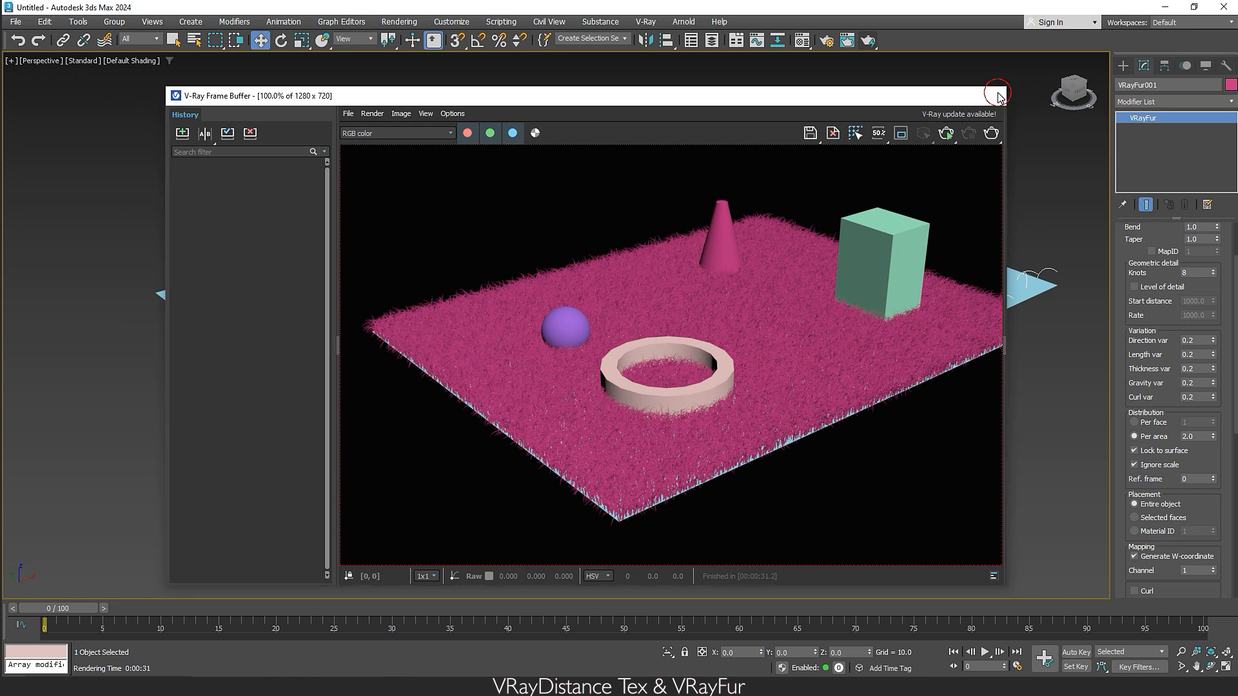
click(996, 96)
Step: Open the Material Editor and change the first material slot to VRayMtl
key(m)
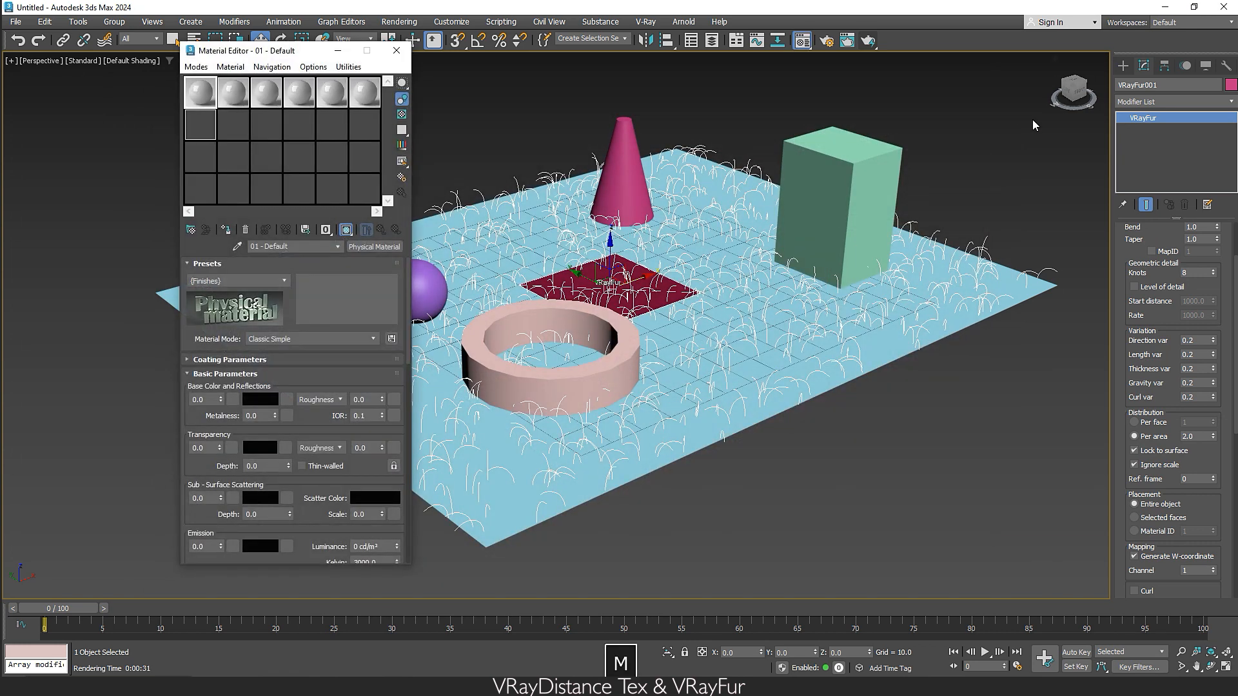
click(373, 247)
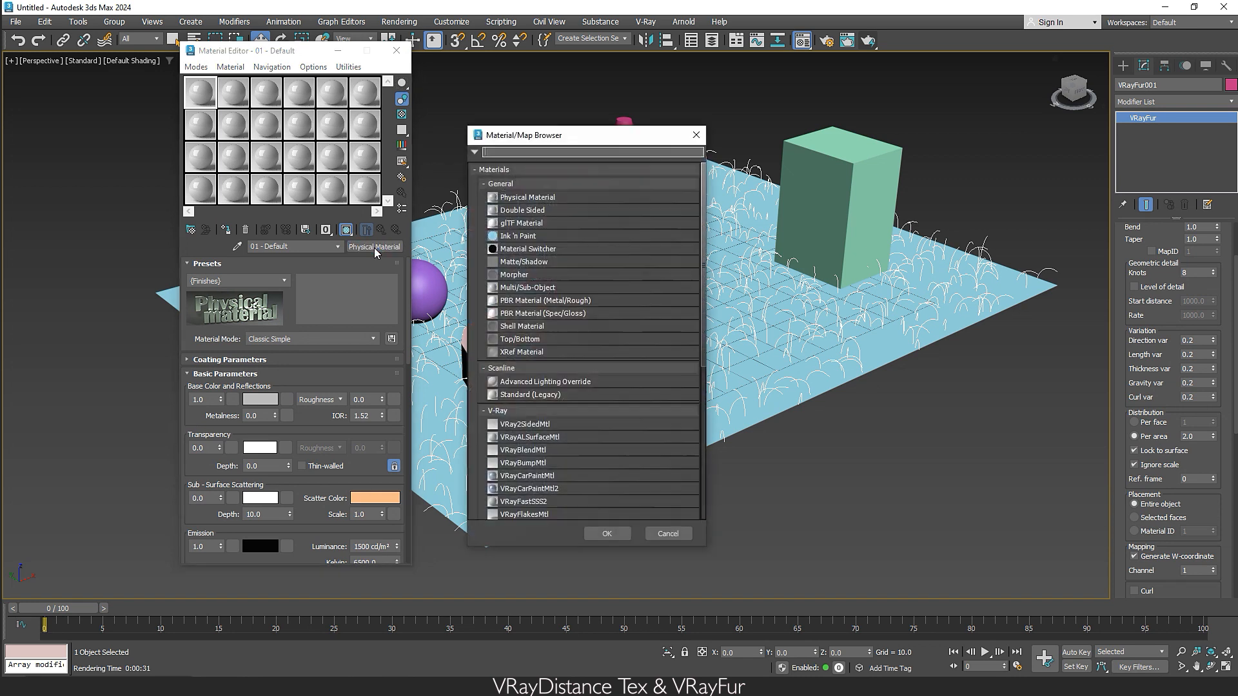
scroll(559, 459, down, 10)
scroll(558, 459, down, 3)
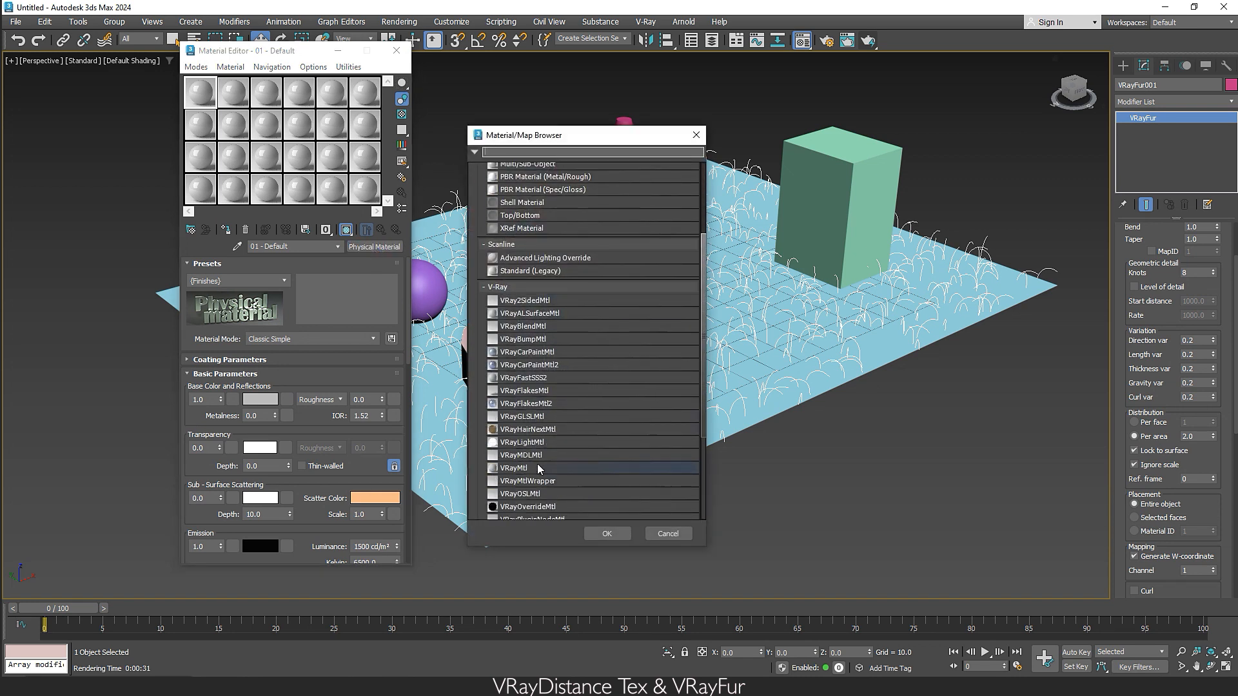
double_click(538, 464)
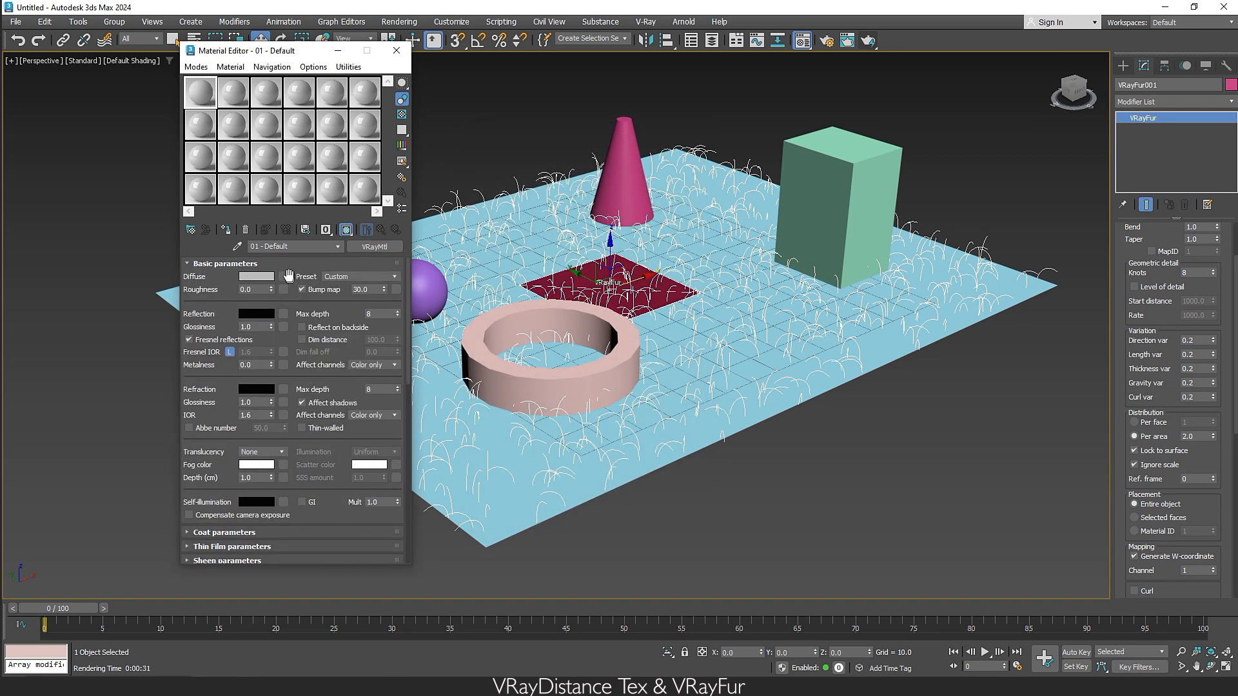
Step: Load the grass-1 bitmap as the material's diffuse map, assign the material to the VRayFur object, and close the Material Editor
click(288, 276)
scroll(537, 267, up, 5)
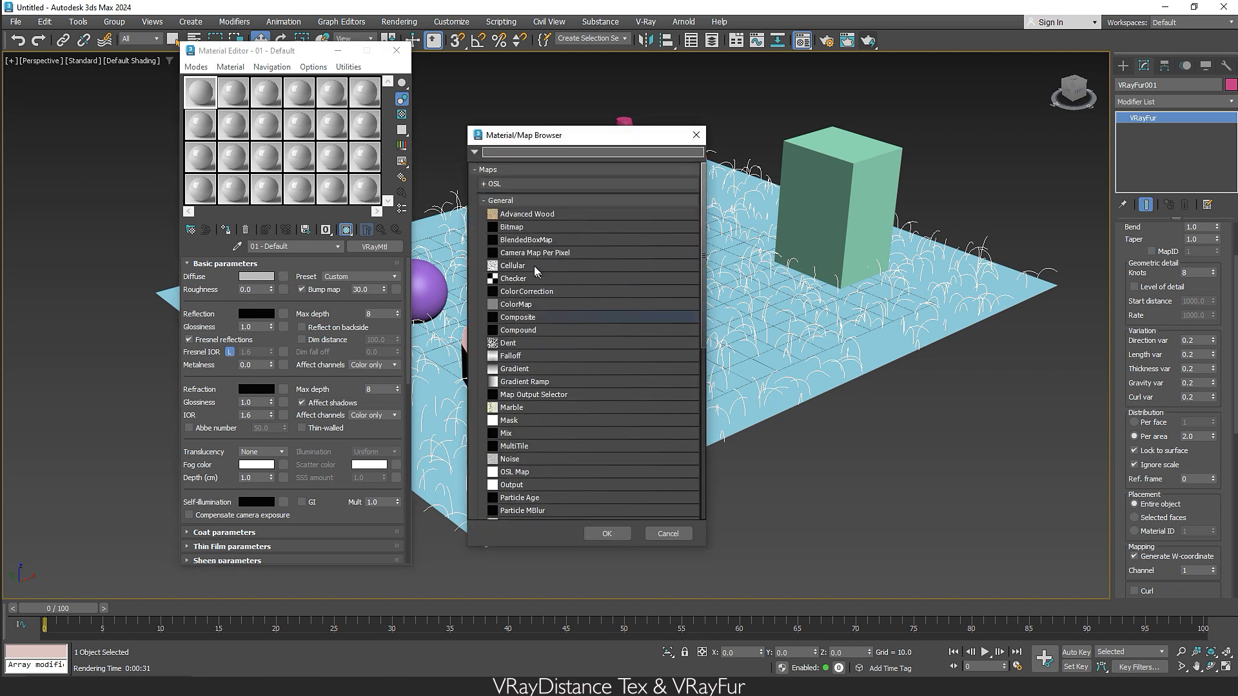
double_click(512, 227)
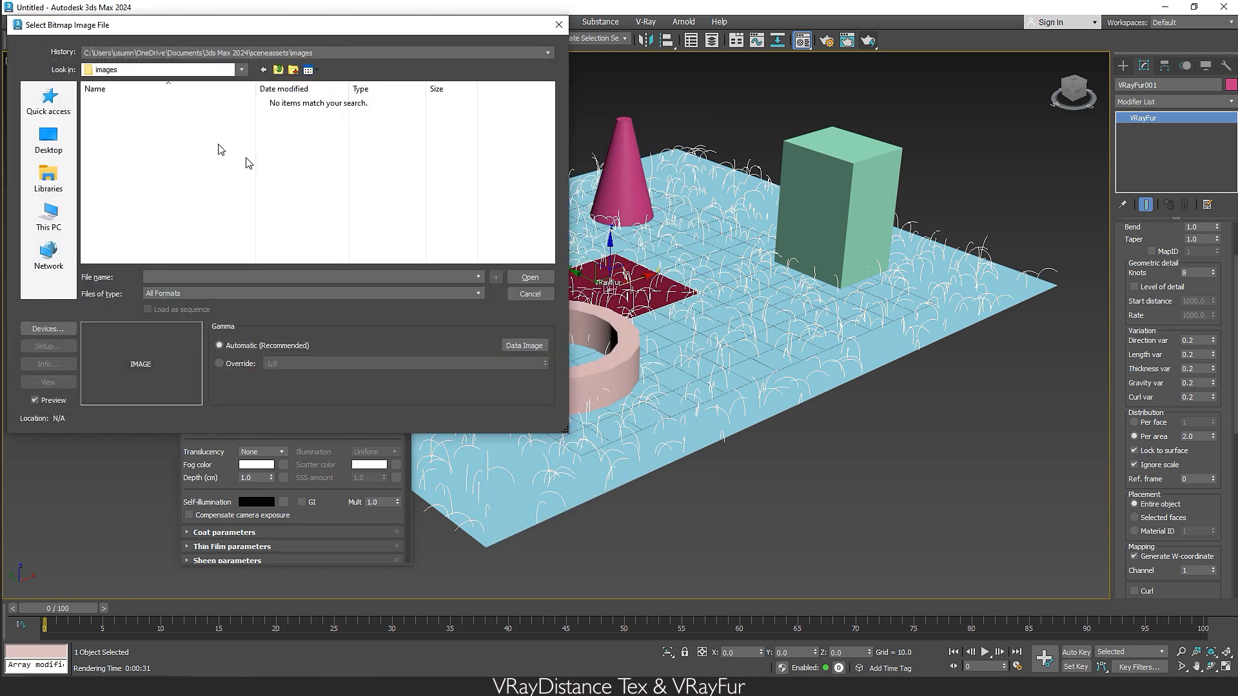
click(48, 139)
click(240, 202)
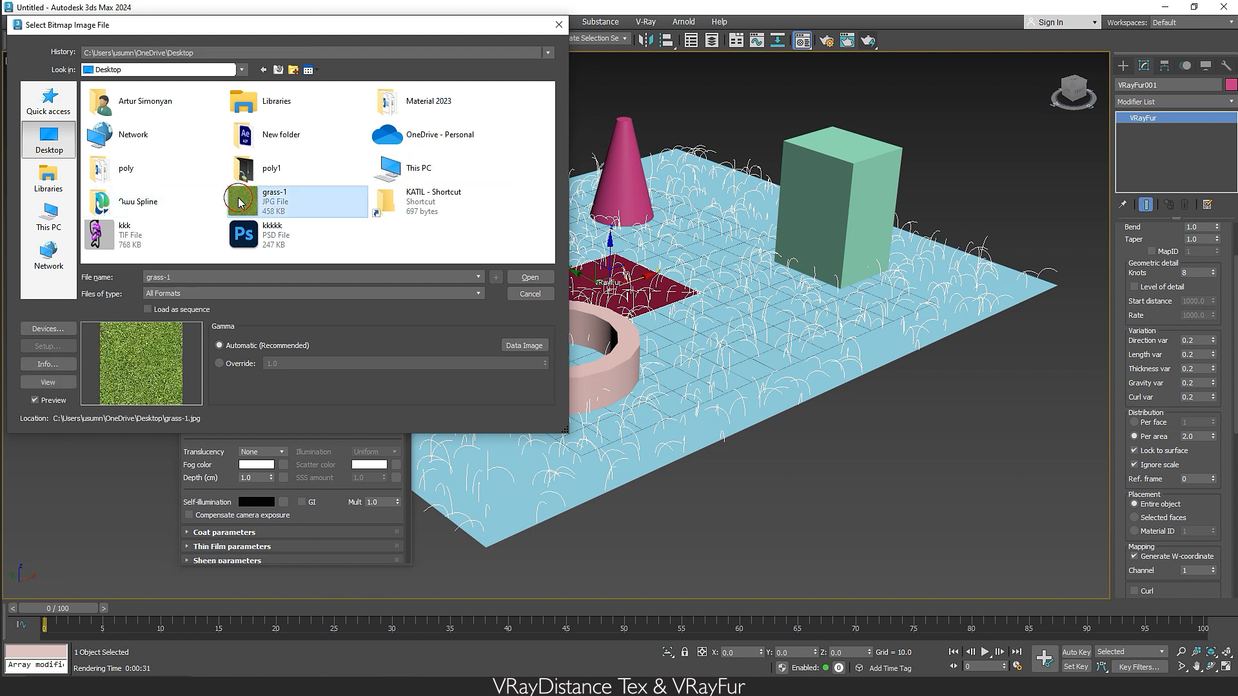
double_click(240, 201)
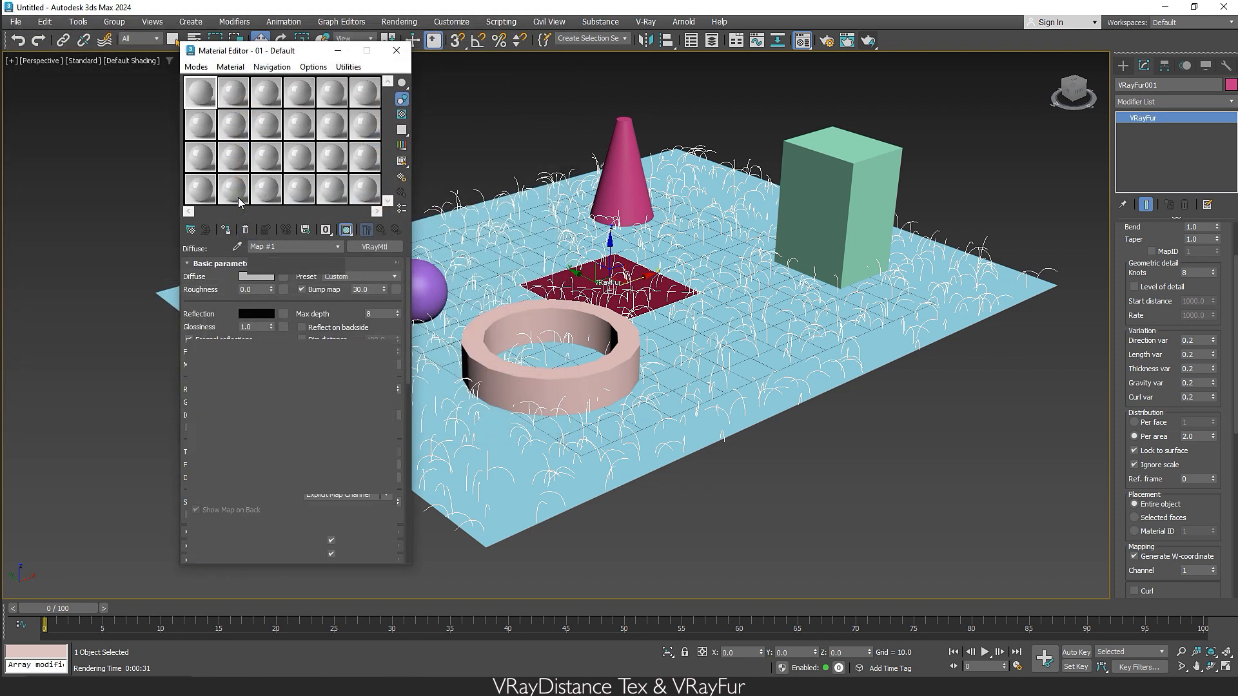
click(227, 236)
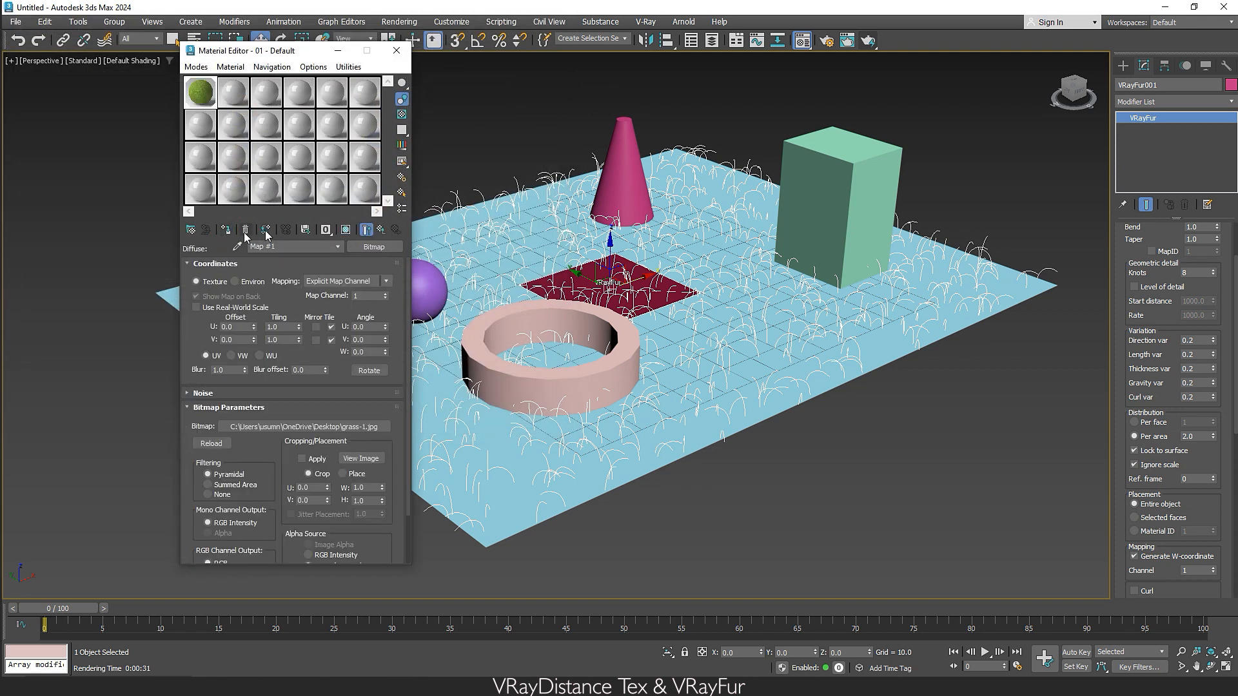
click(396, 51)
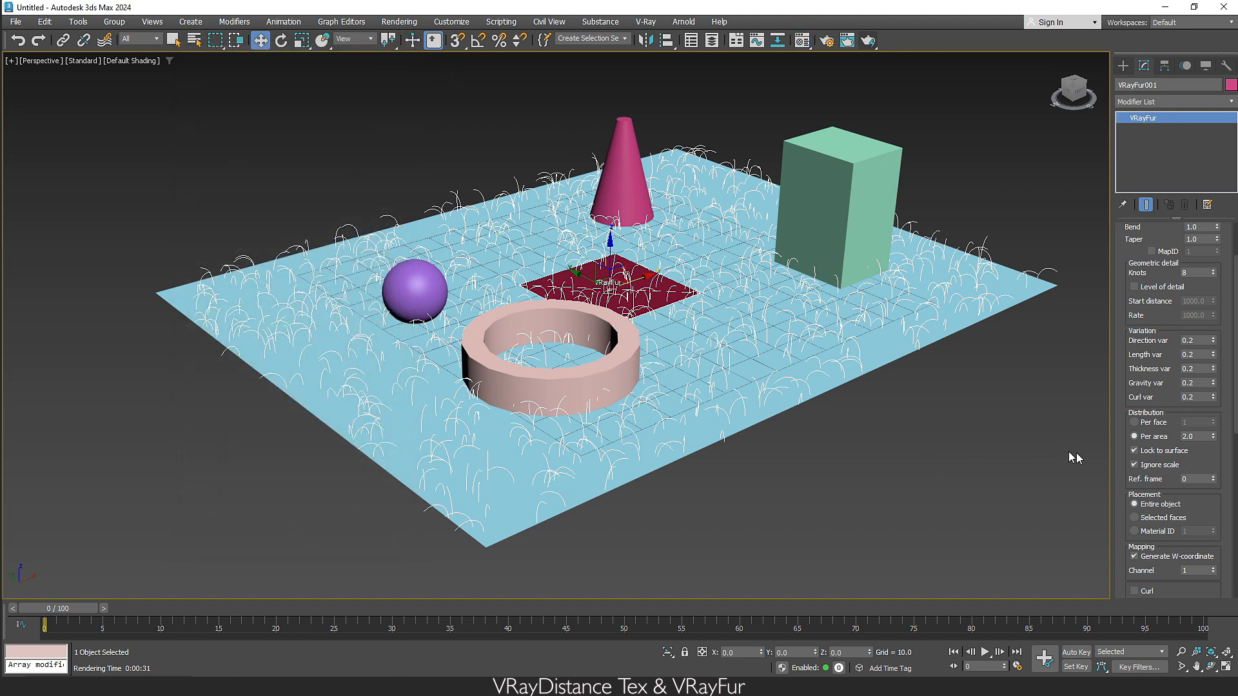
Step: Assign a VRayDistanceTex map to the VRayFur object's length map slot
drag(1128, 416, 1133, 106)
drag(1122, 444, 1121, 392)
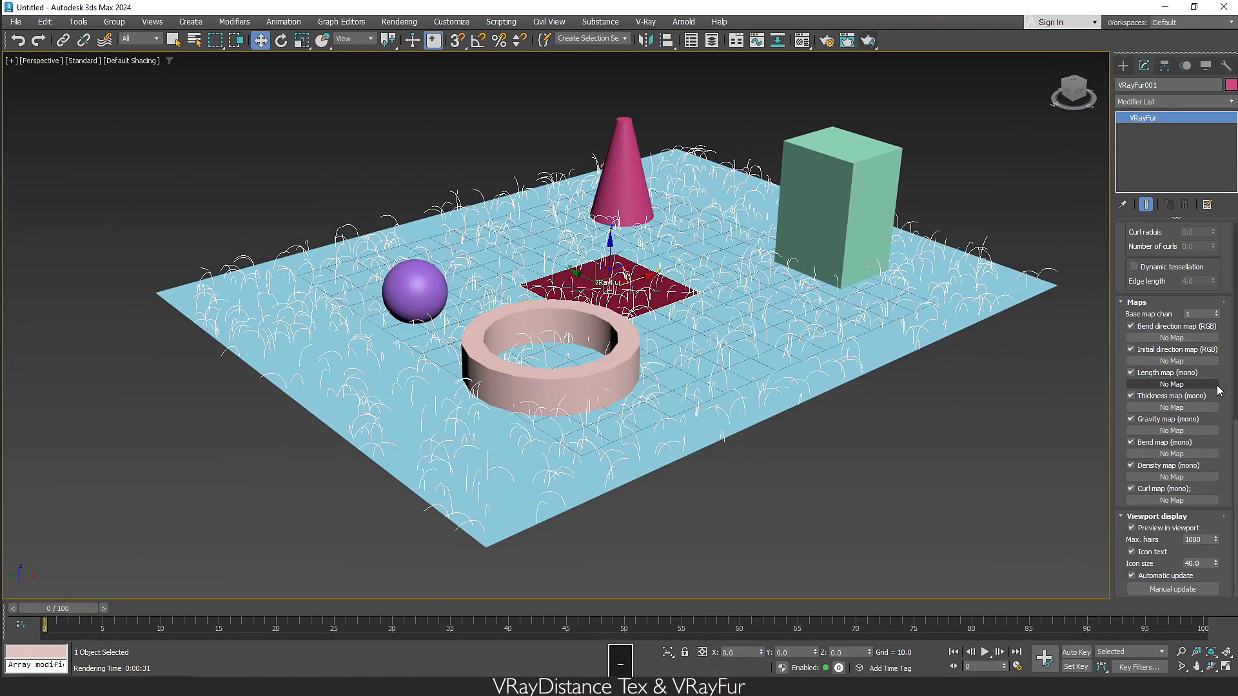
click(1216, 385)
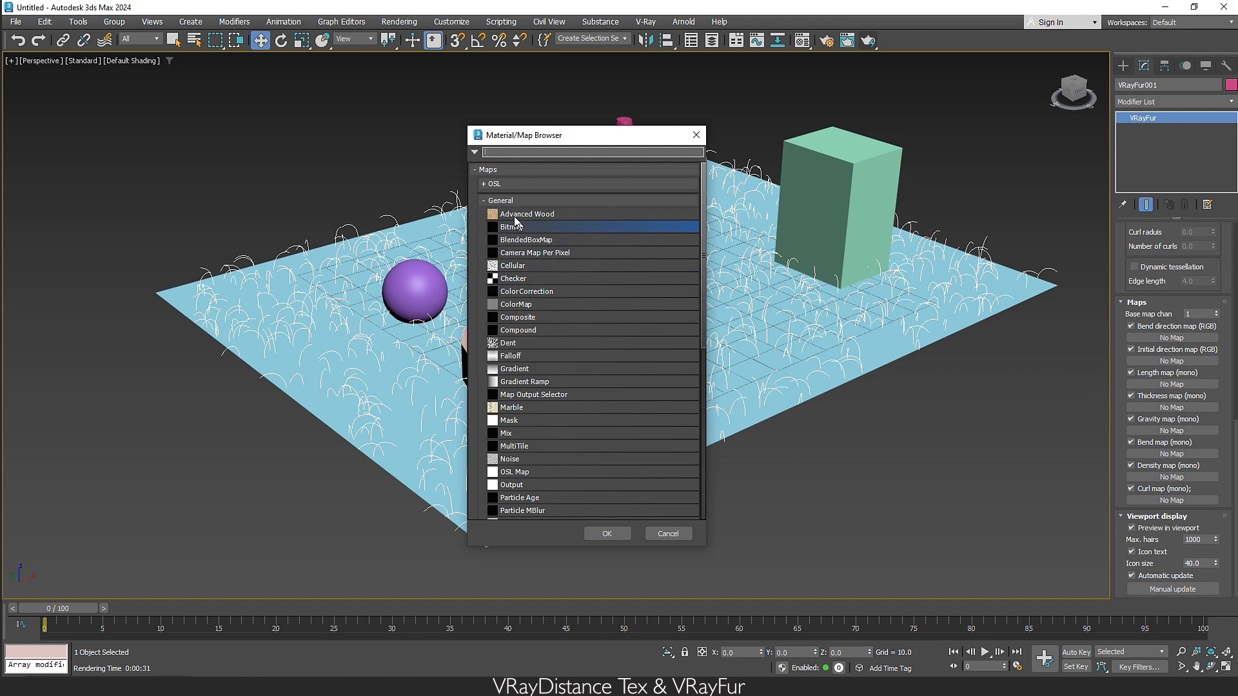
click(500, 200)
click(517, 267)
scroll(574, 366, down, 2)
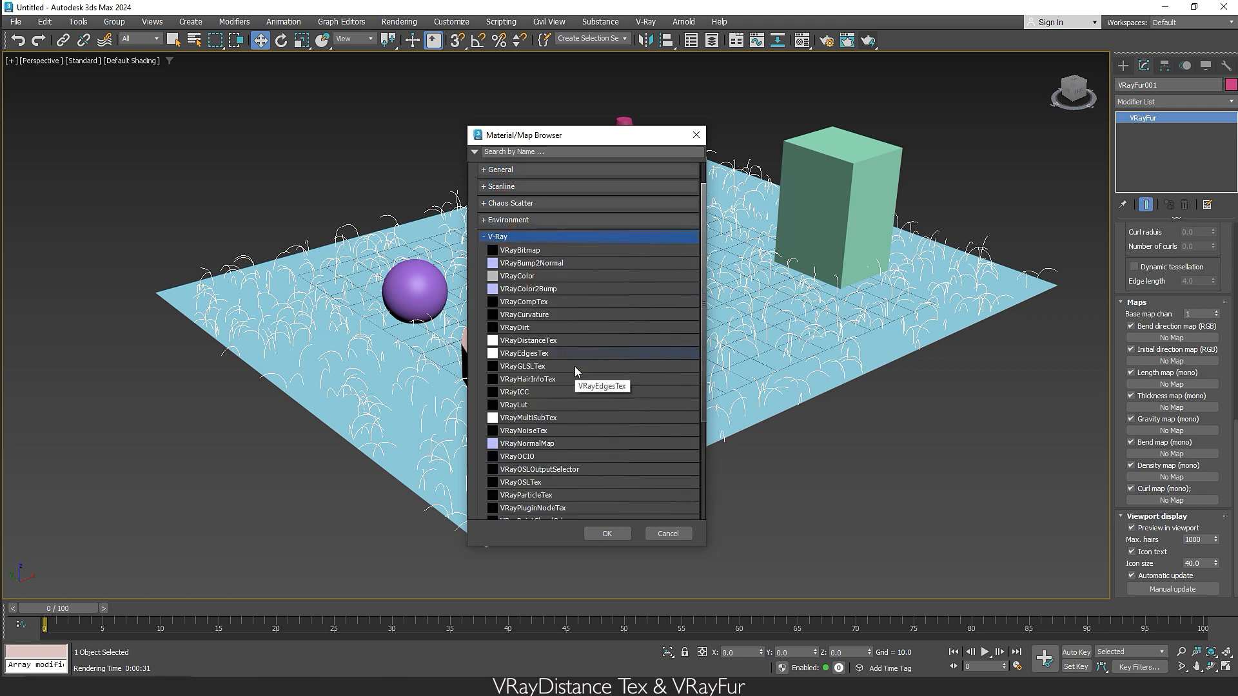
click(576, 340)
double_click(640, 339)
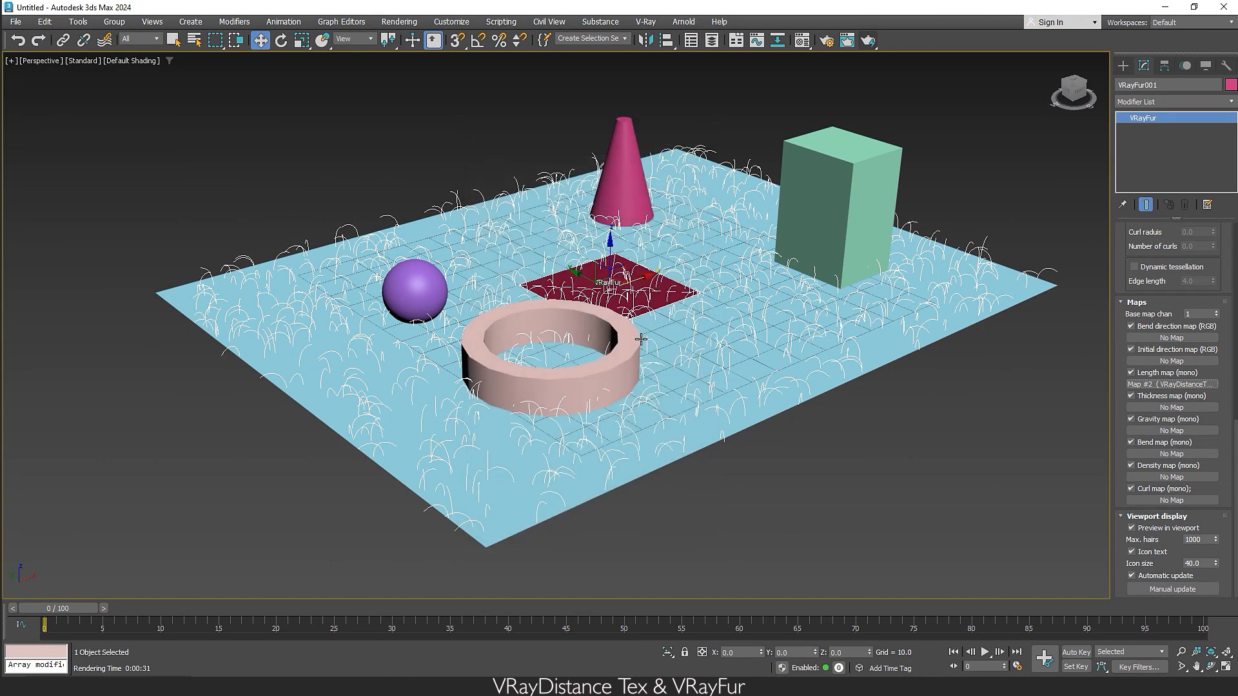
Step: Open the Material Editor and instance the fur's VRayDistanceTex length map into an empty slot, enlarging the editor to show all its settings
key(m)
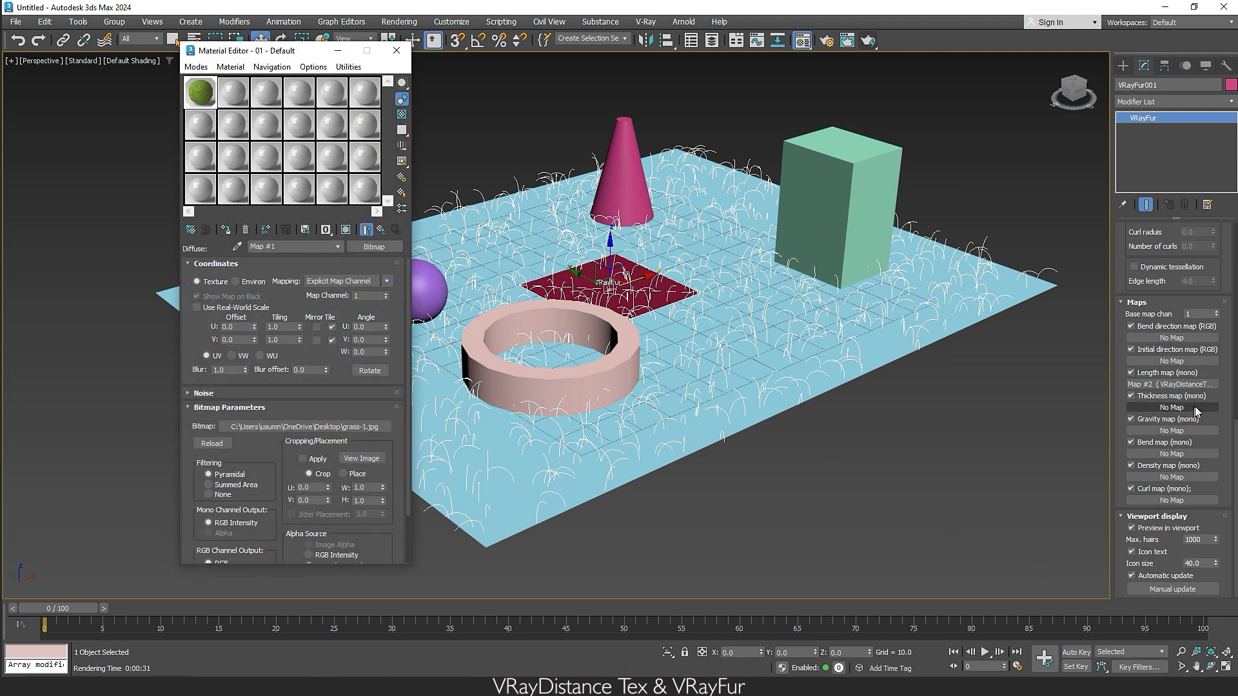
drag(1170, 384, 366, 159)
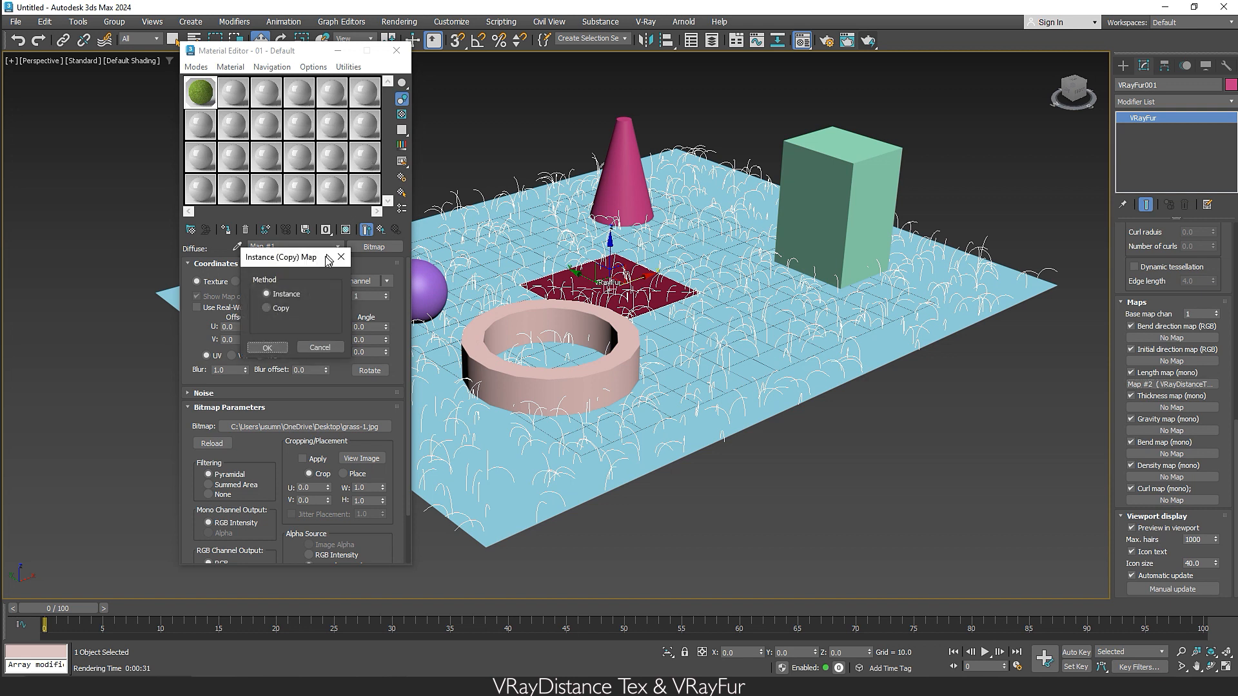
click(277, 347)
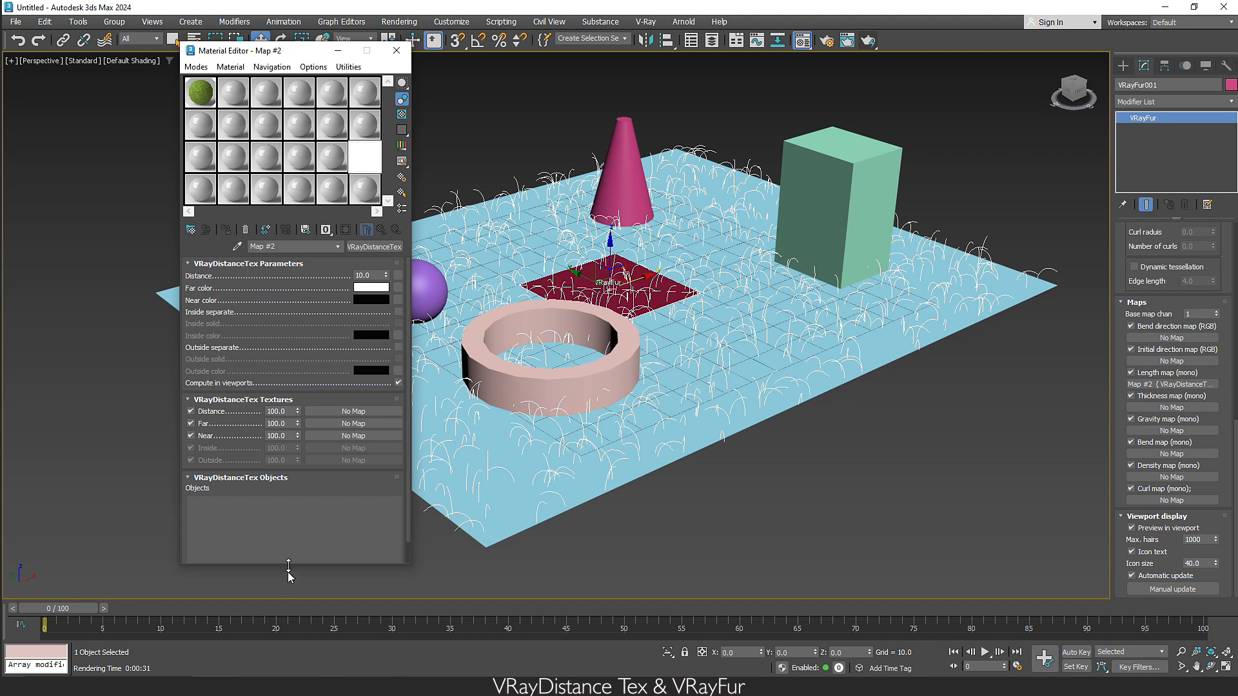
drag(280, 564, 276, 625)
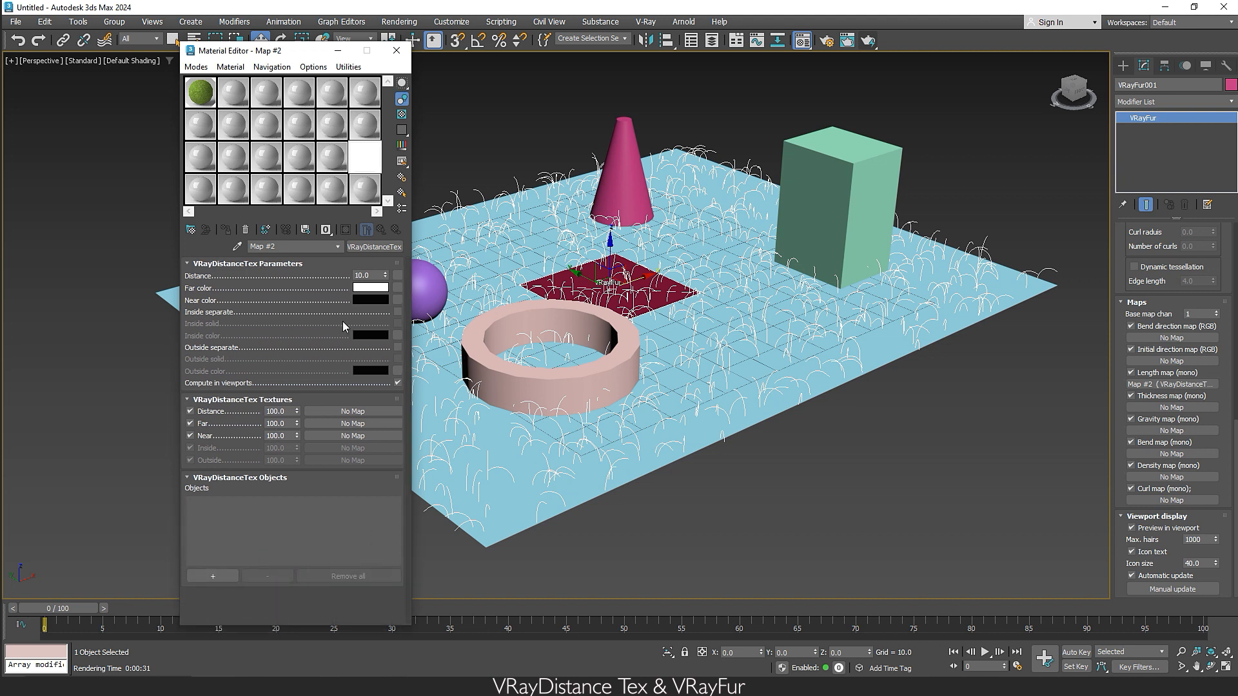
drag(282, 55, 165, 38)
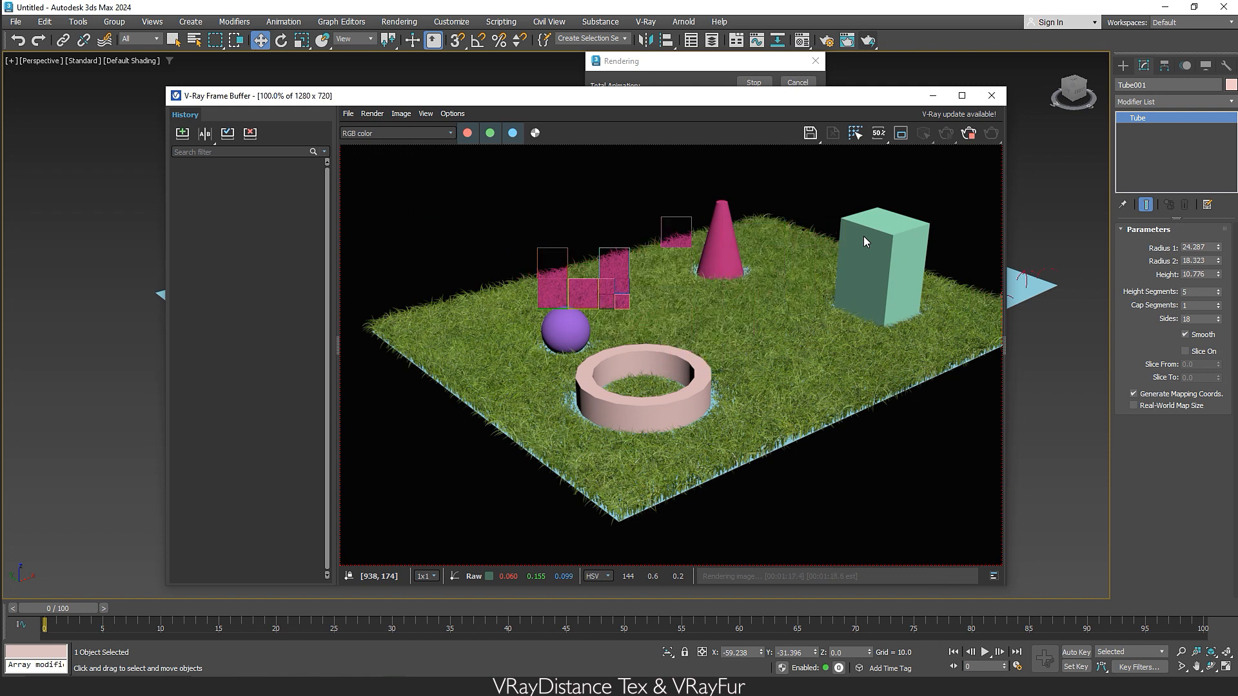
Step: Store the current render in the frame buffer history and set the VRayDistanceTex distance to 20
click(182, 133)
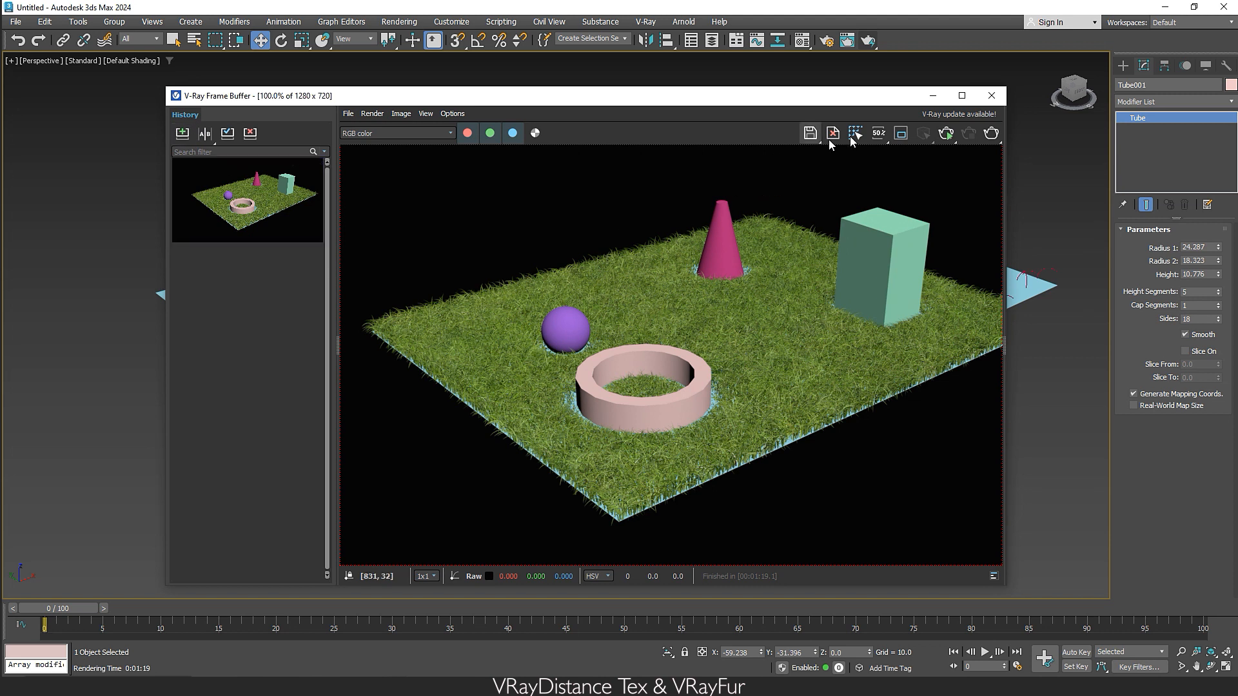
click(931, 97)
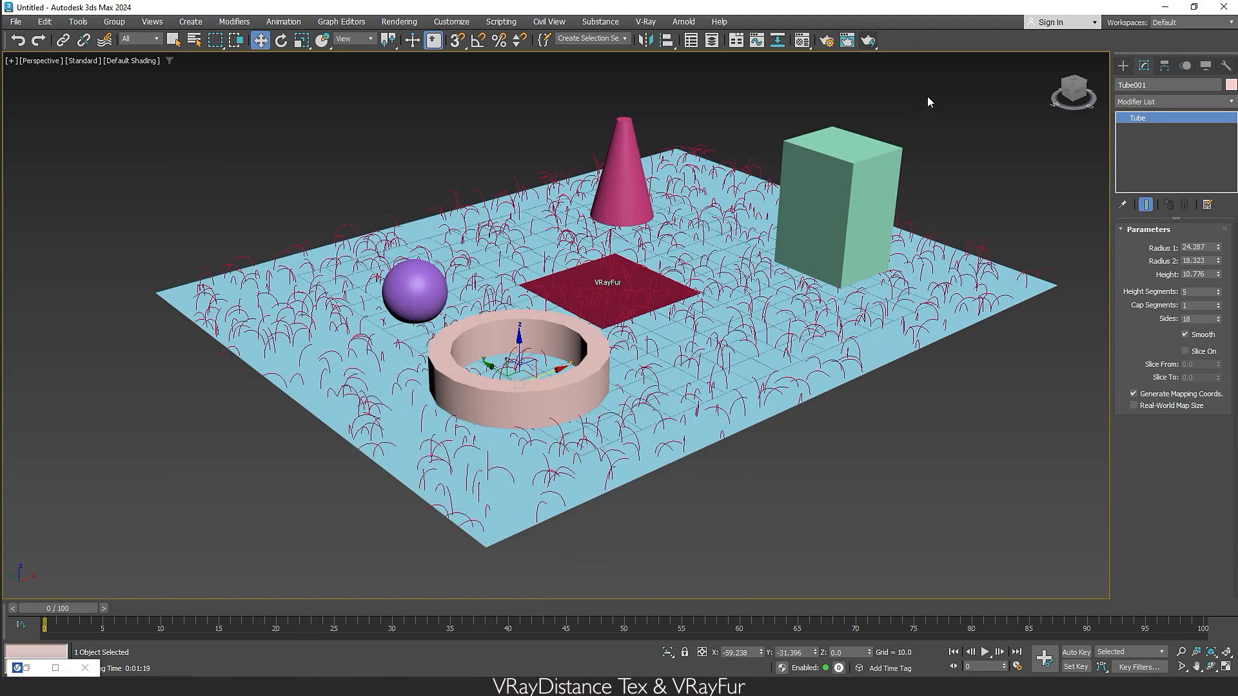
key(m)
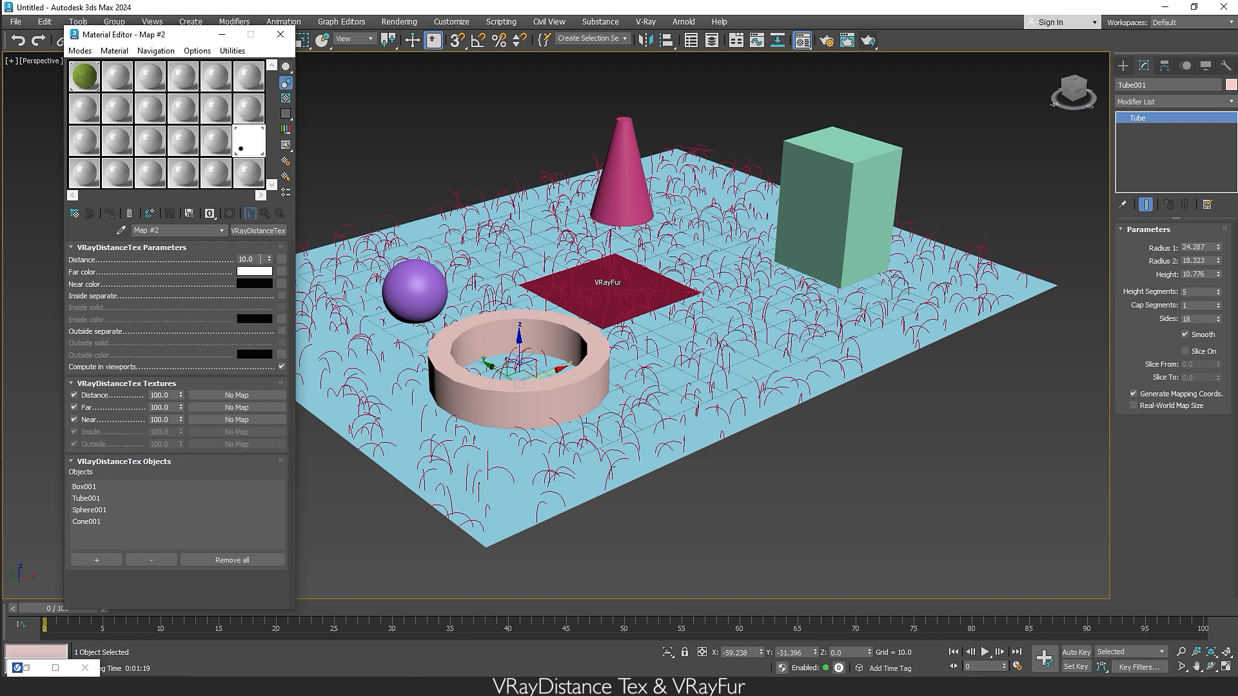
text(20)
key(Return)
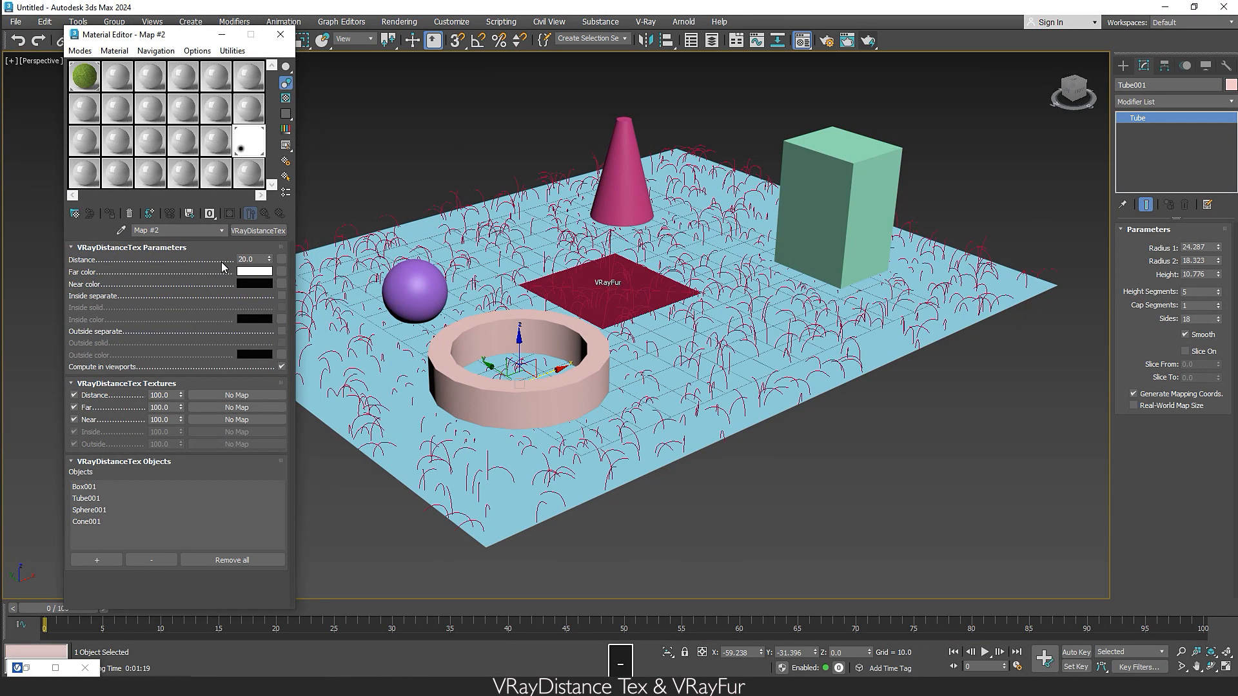
Step: Render the perspective view with the new distance and store the result in the frame buffer history
click(869, 40)
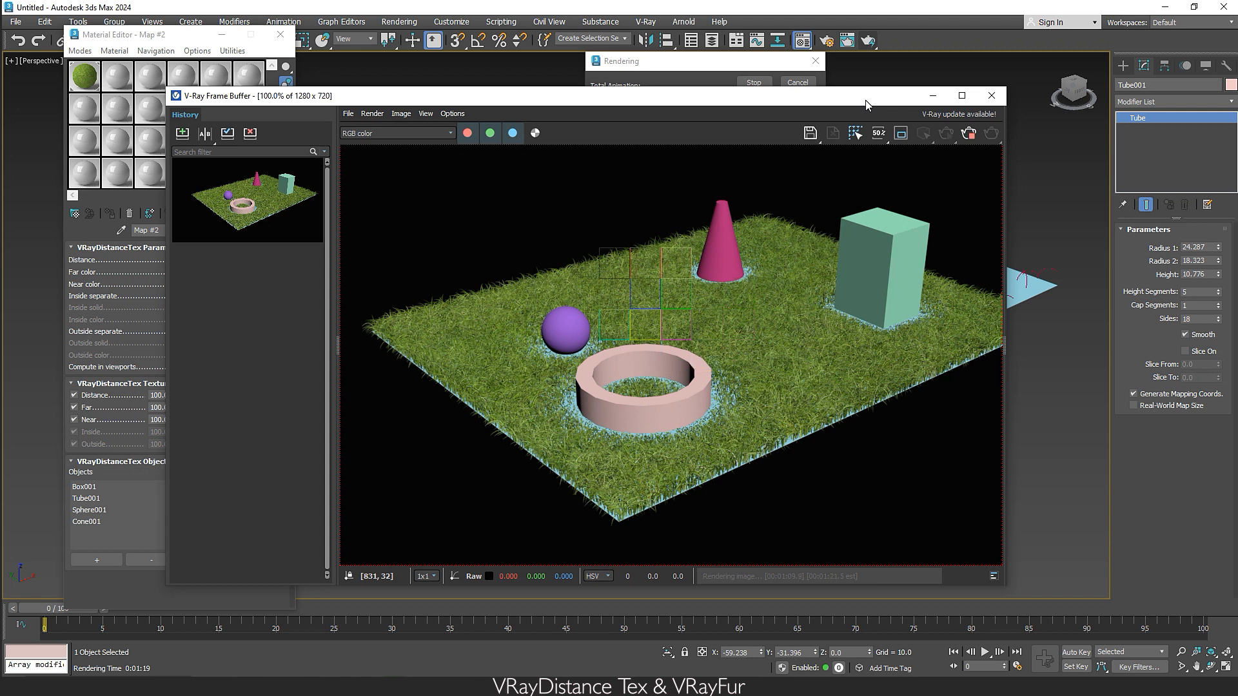
click(183, 135)
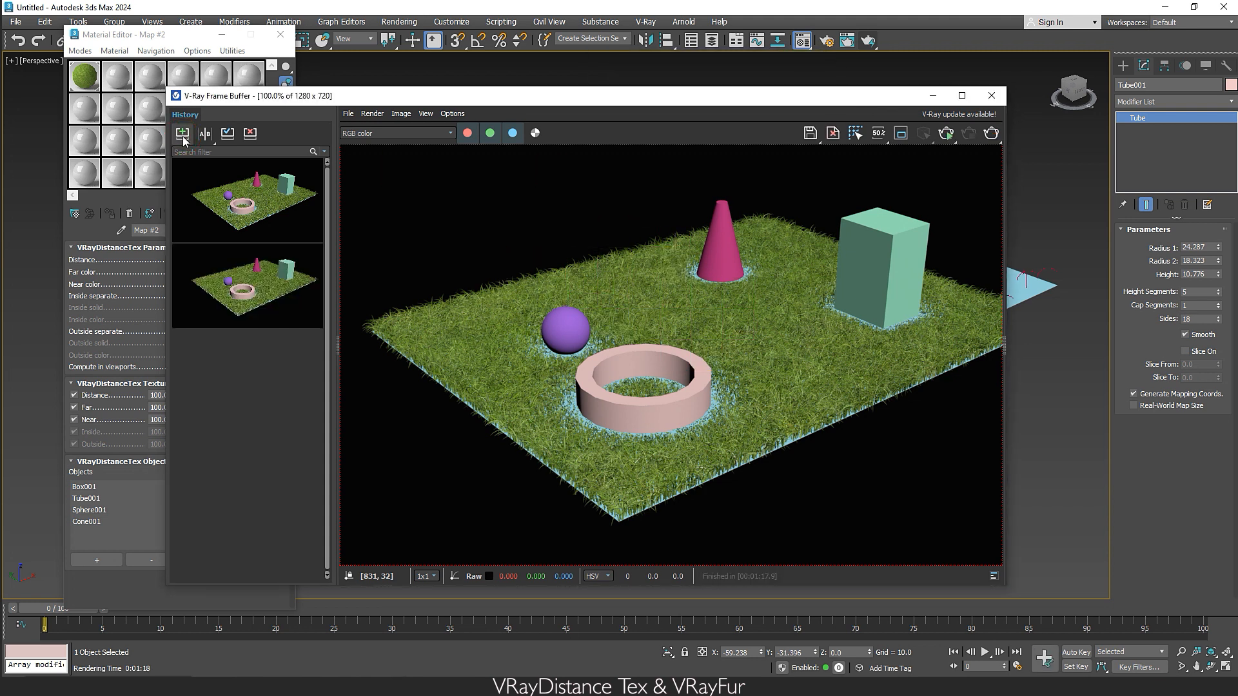
Step: Compare the two stored renders for the fur clearance around the objects, and minimize the frame buffer
double_click(251, 282)
double_click(254, 231)
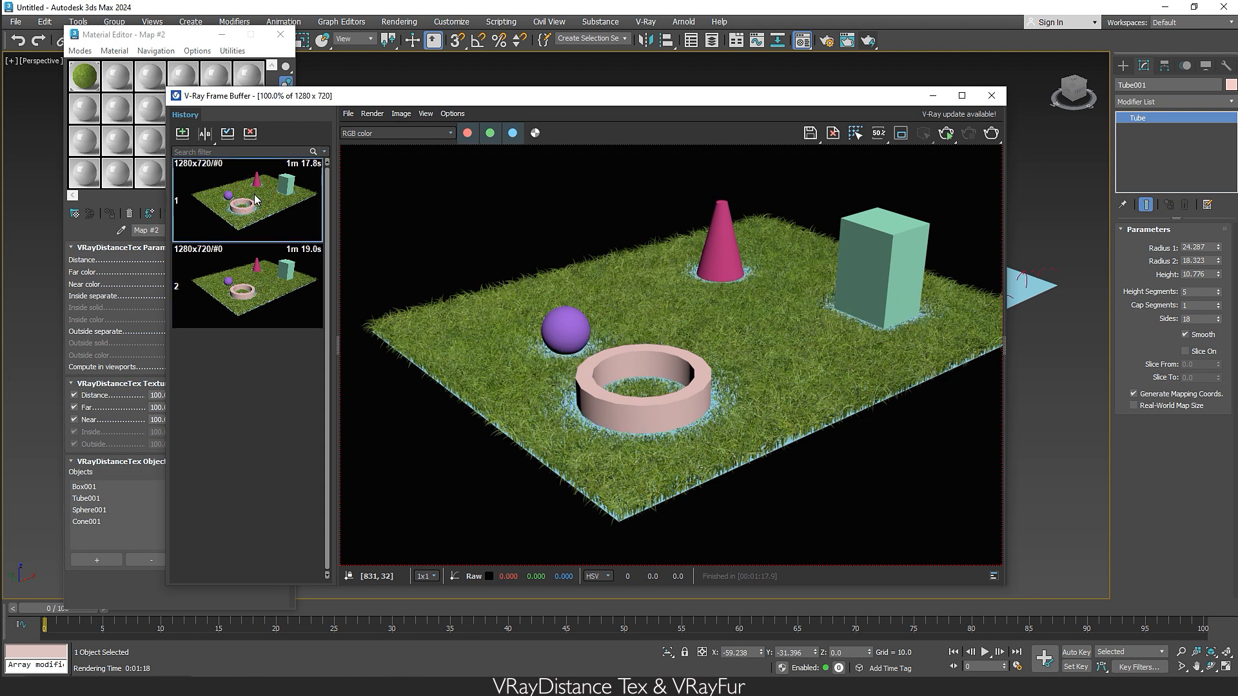
double_click(258, 282)
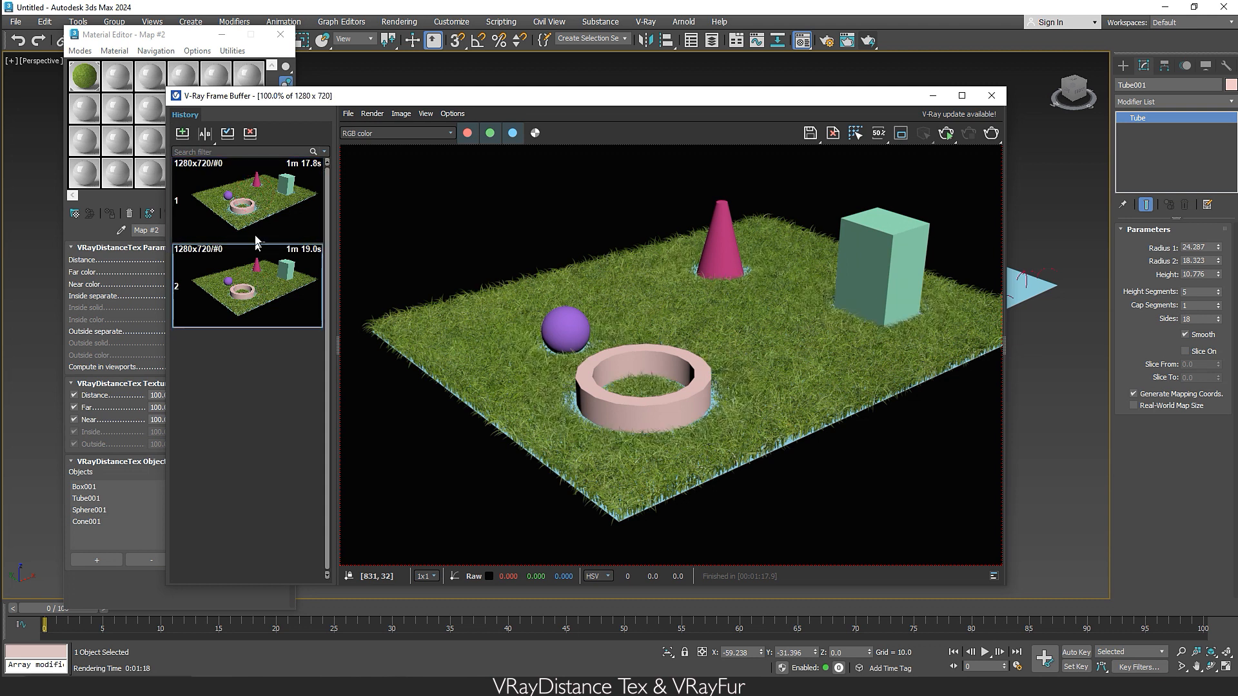
double_click(256, 197)
click(255, 272)
double_click(255, 194)
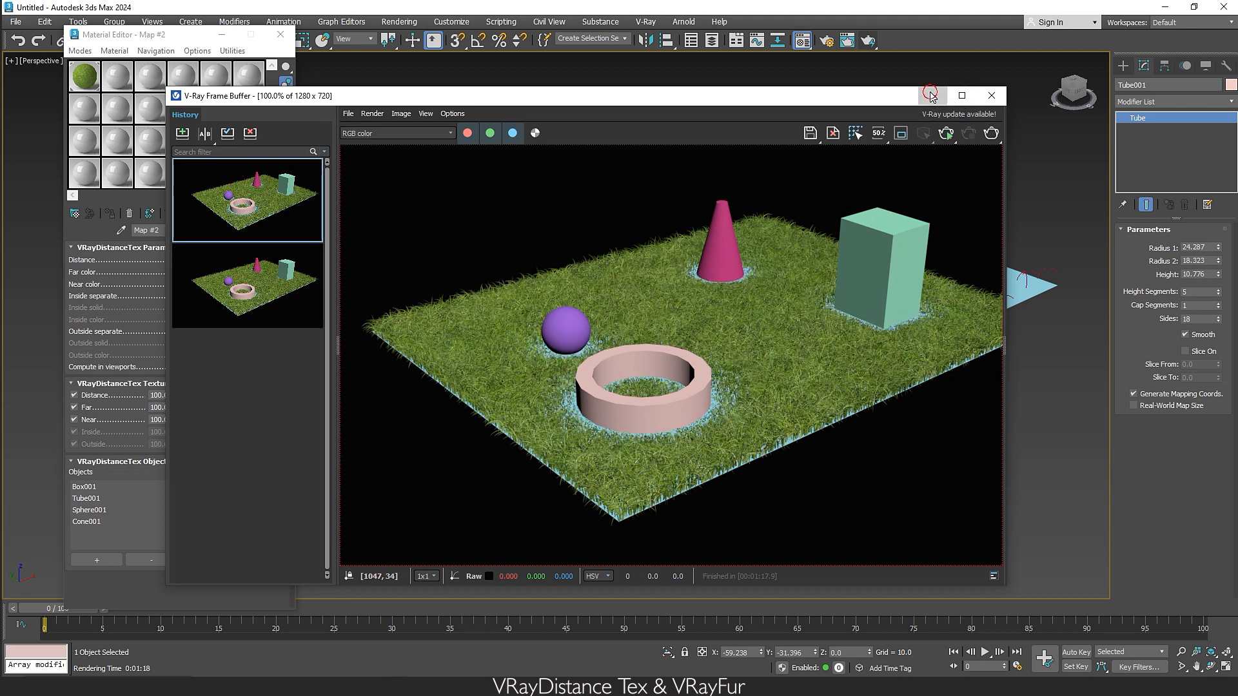
click(933, 96)
Step: Create a thin torus over the plane's centre, with radii of about 25.9 and 1.65, and lower it to about Z 0.57
click(1116, 65)
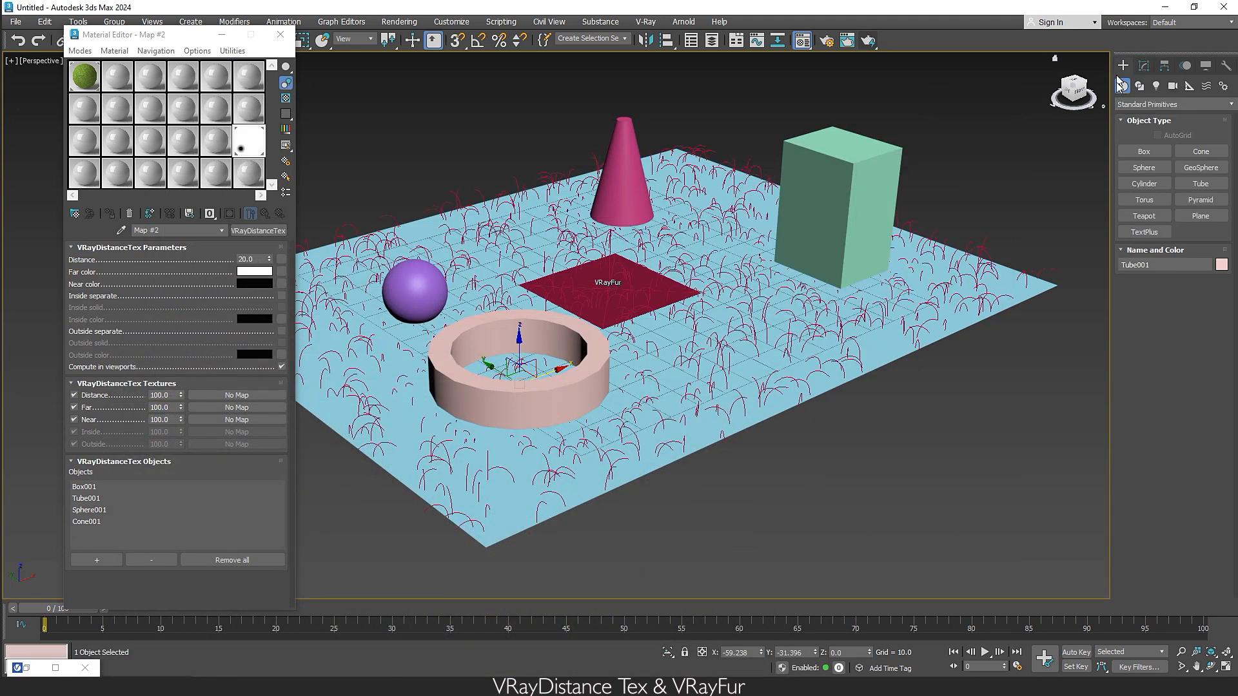
click(1153, 201)
drag(625, 273, 637, 314)
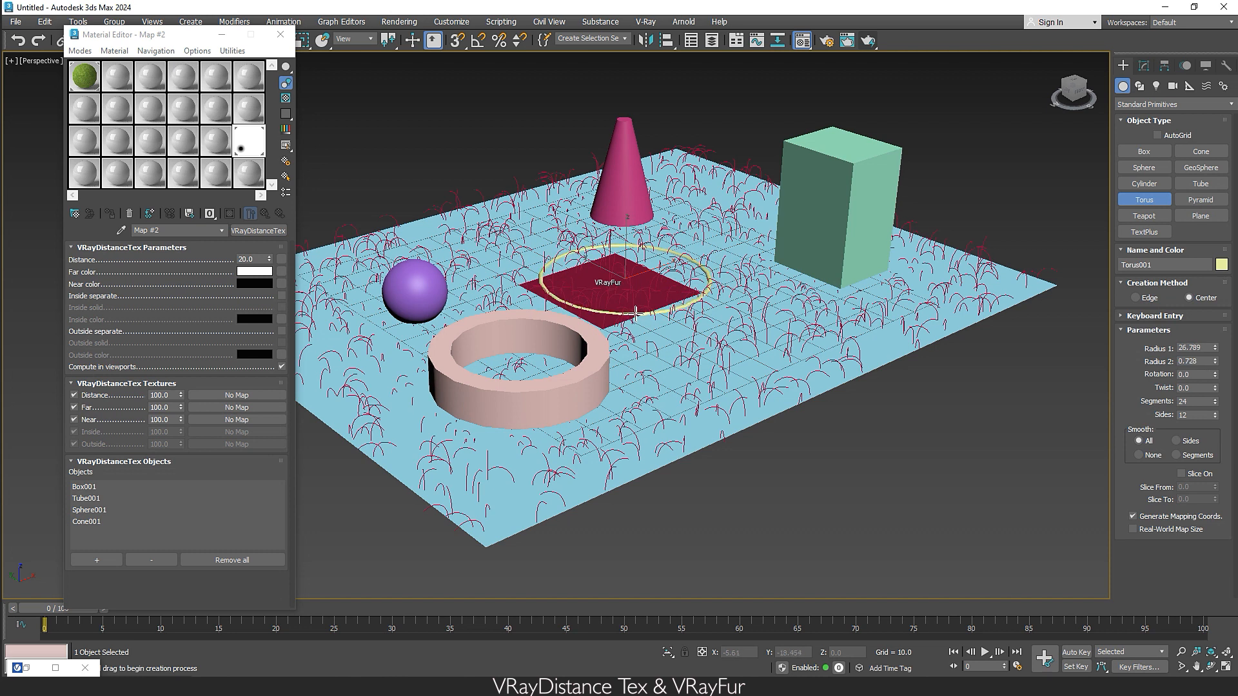
click(632, 311)
right_click(632, 311)
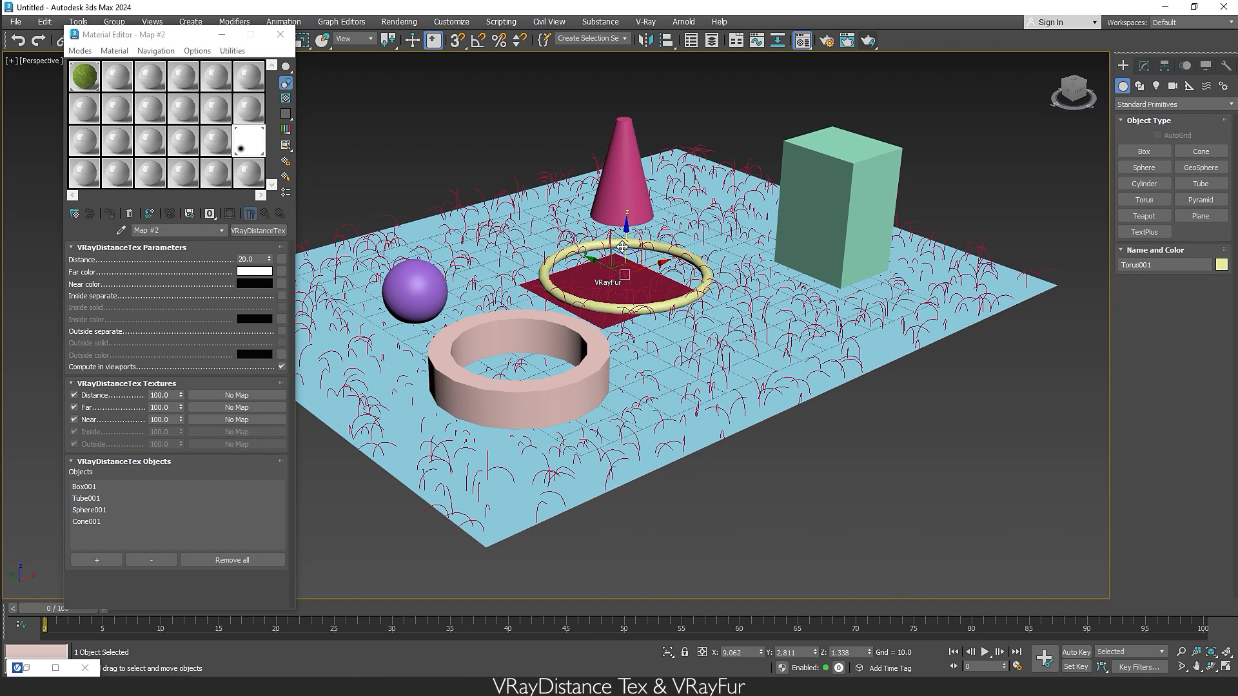
drag(626, 240, 628, 242)
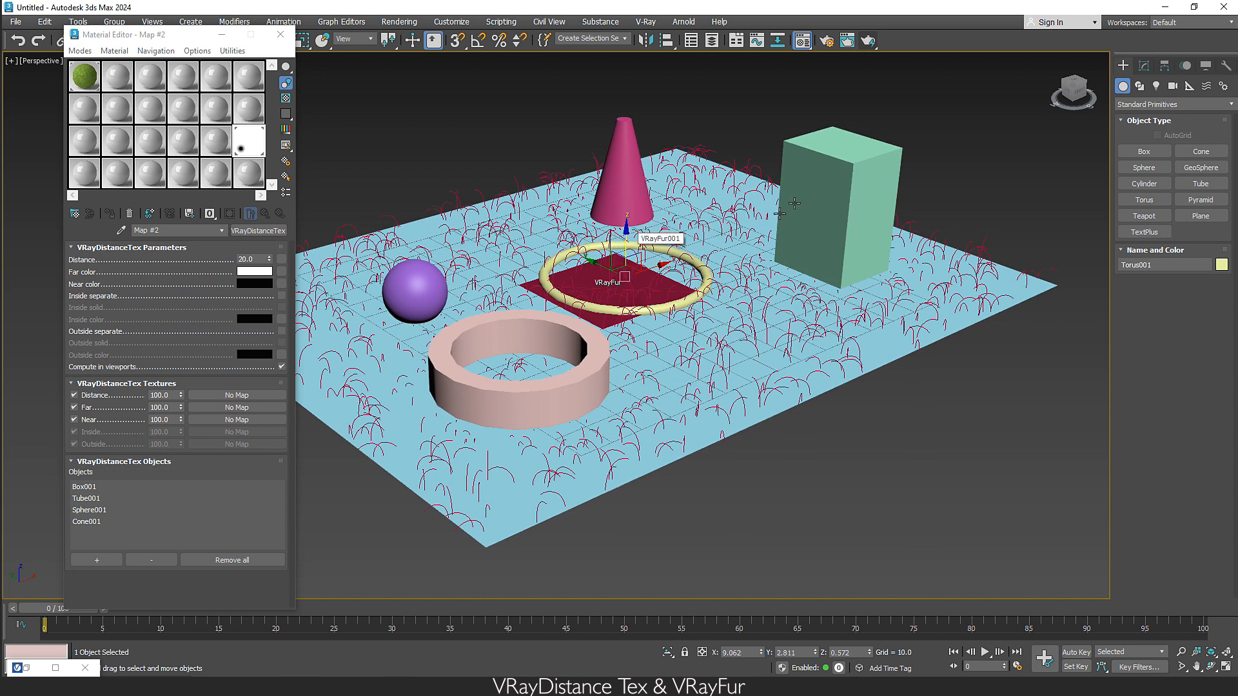
click(868, 43)
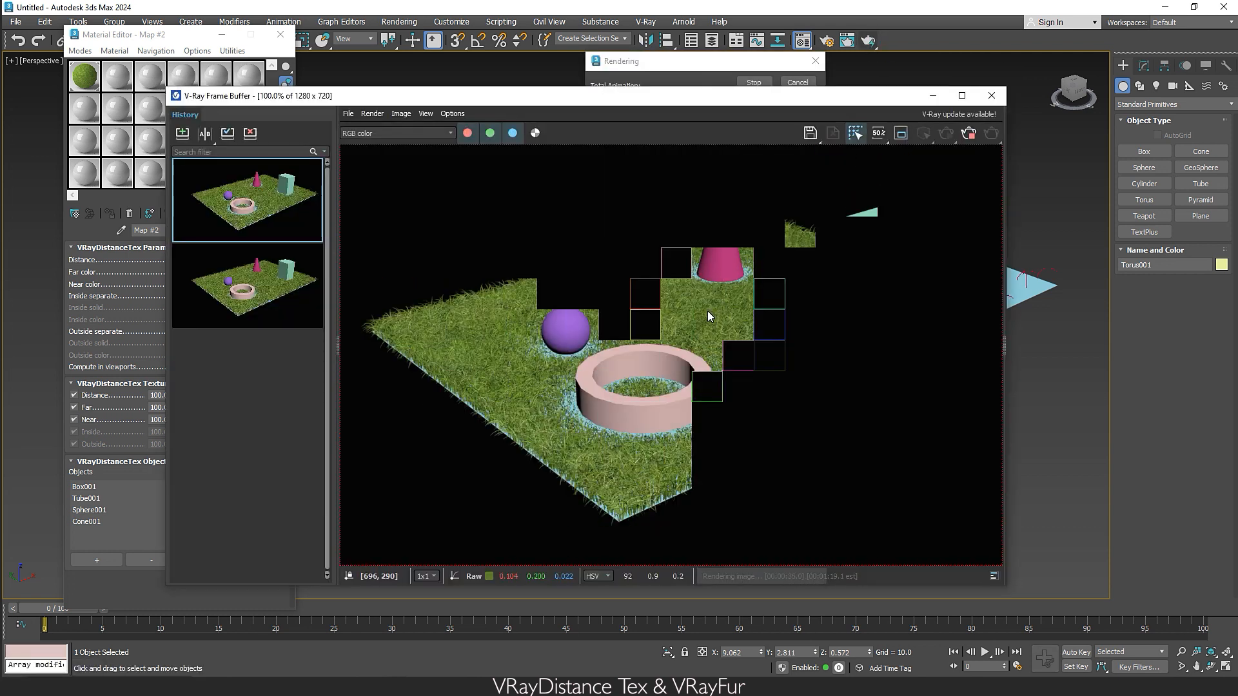
click(969, 135)
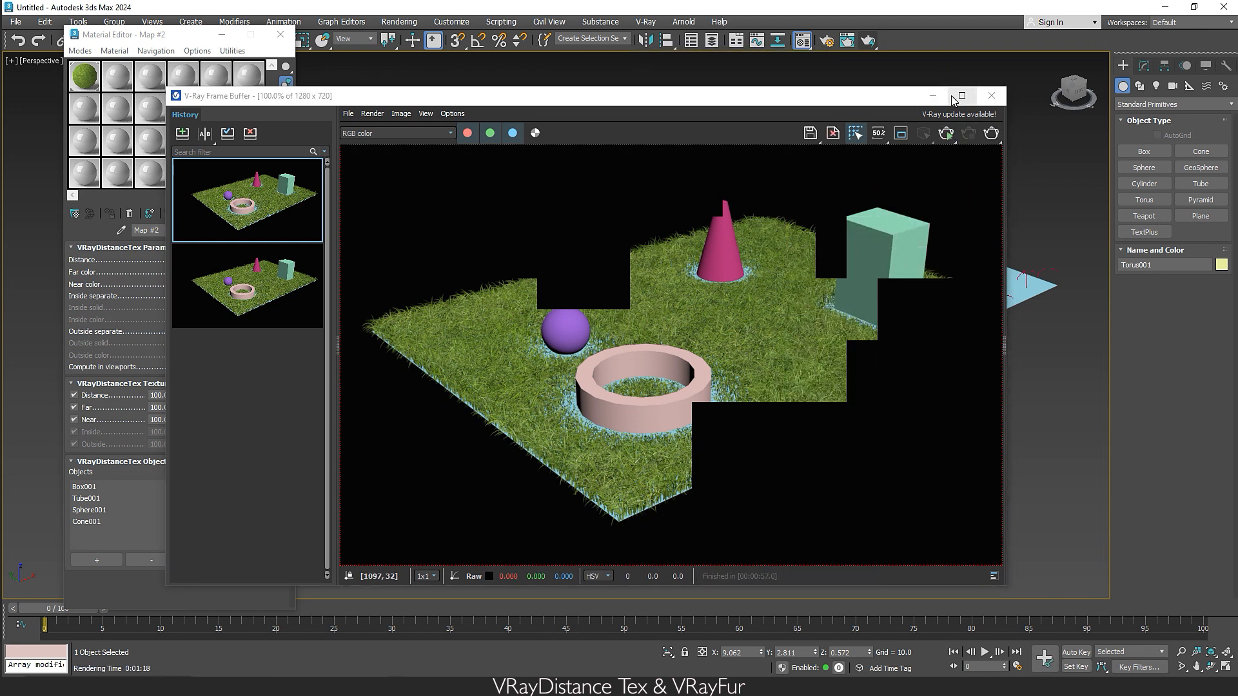
click(991, 95)
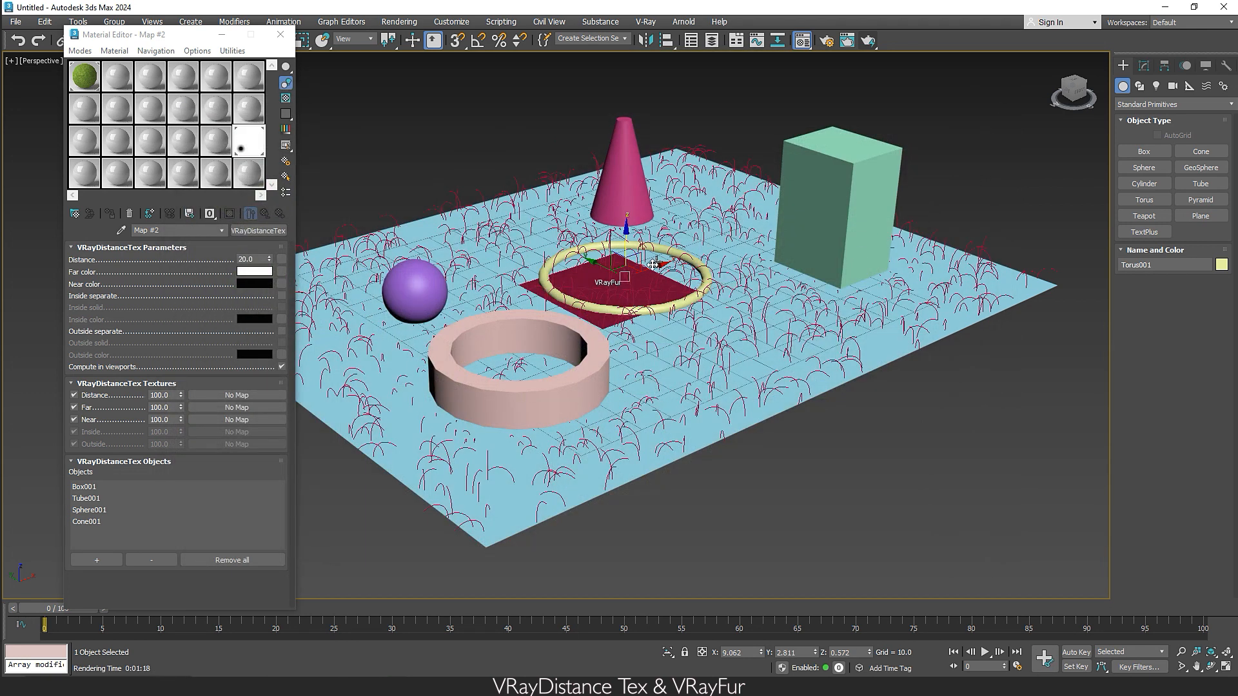
Step: Enlarge the torus to a Radius 1 of about 35.4 and a Radius 2 of about 3.98, raising it to about Z 2.56
click(1144, 65)
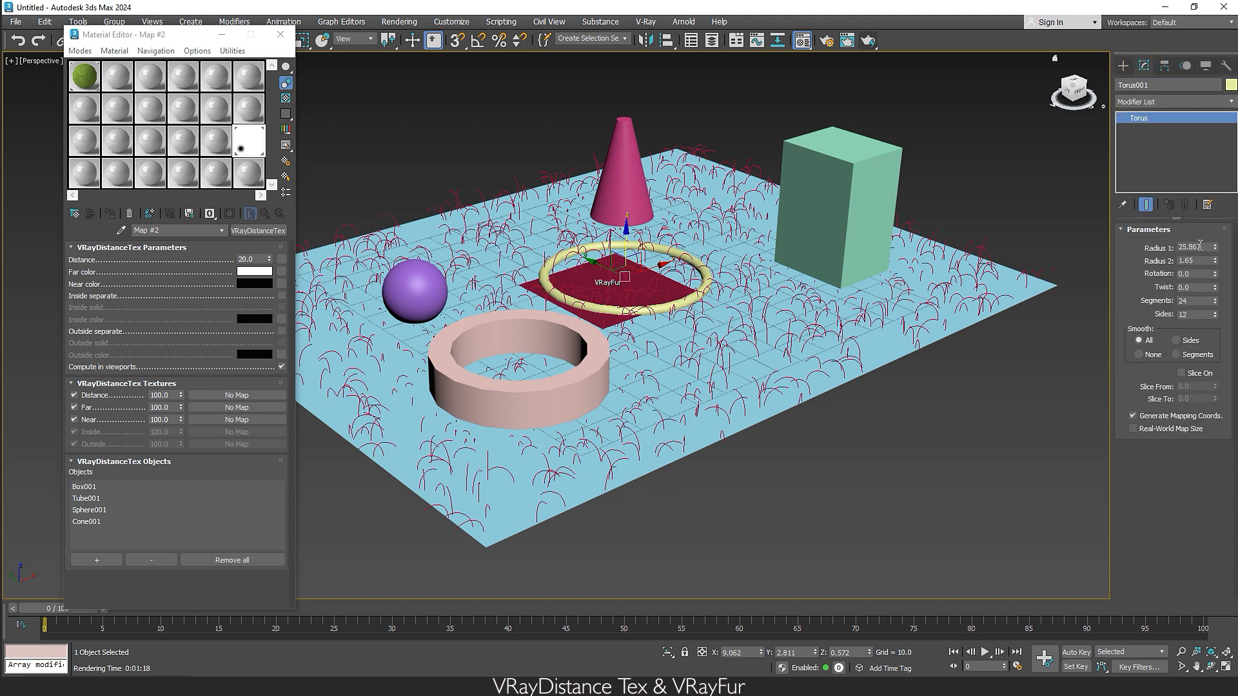
drag(1216, 261, 1218, 235)
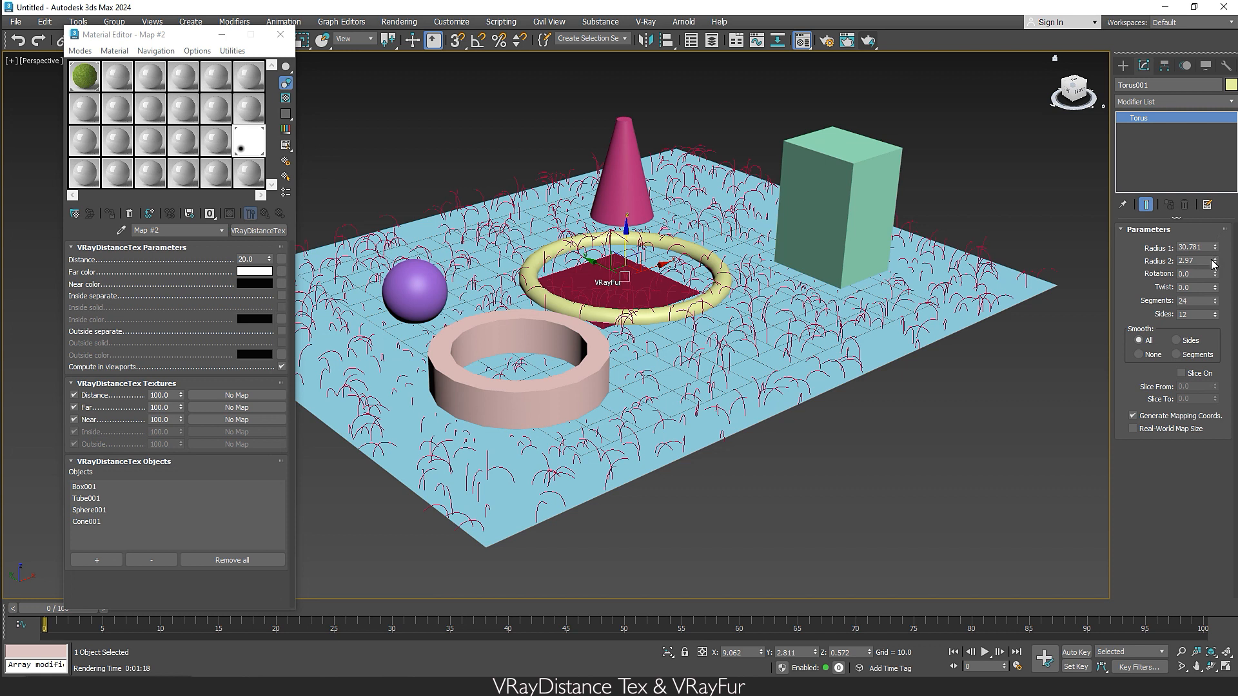
drag(622, 250, 623, 244)
drag(1214, 250, 1213, 237)
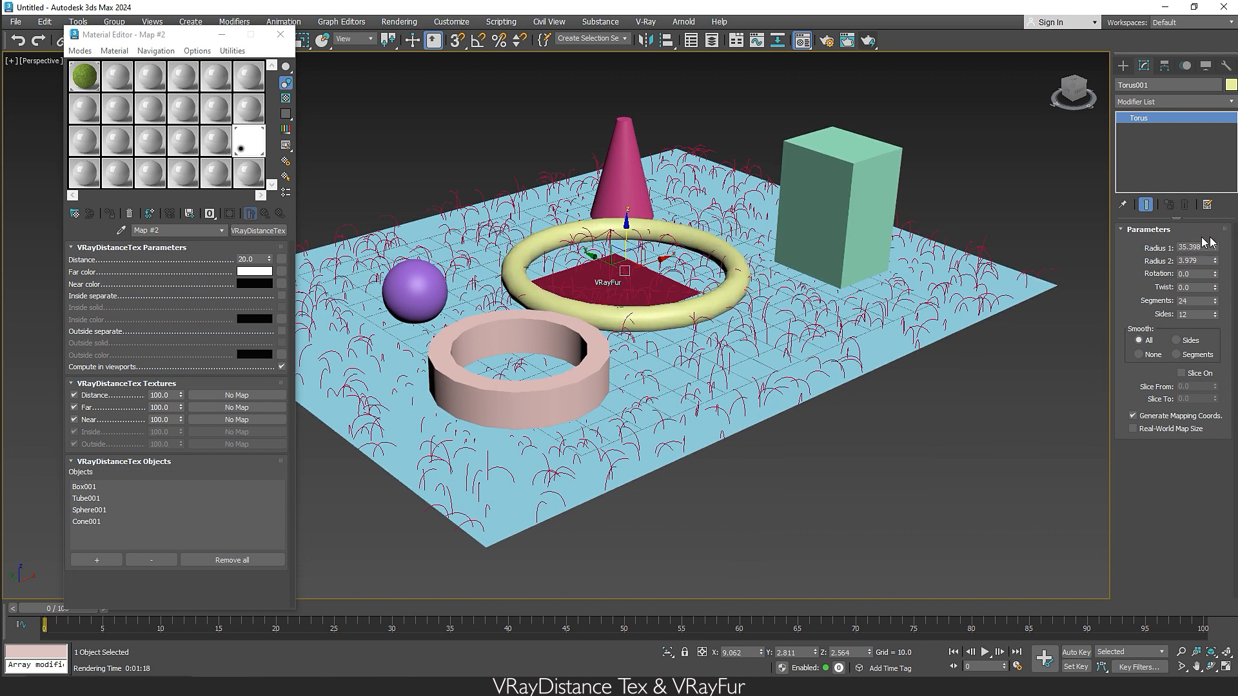
Step: Render the perspective view with the enlarged torus in V-Ray
click(869, 40)
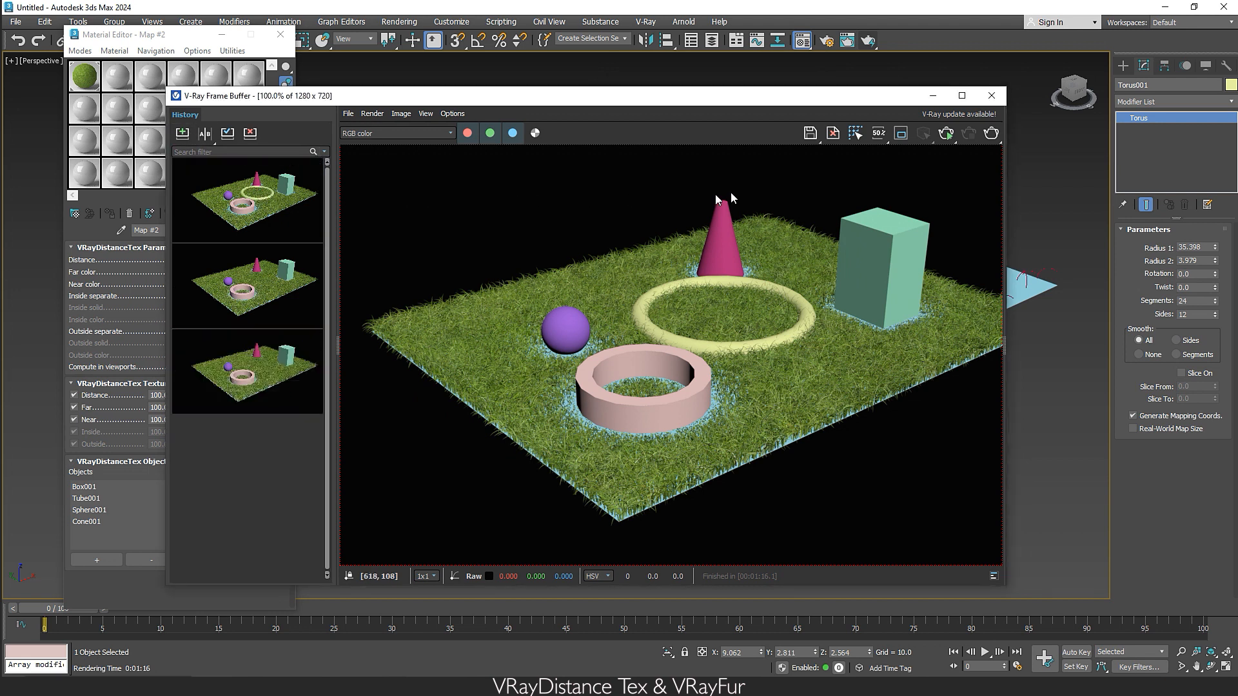
Step: Add the torus to the VRayDistanceTex object list and render the perspective view again
click(990, 95)
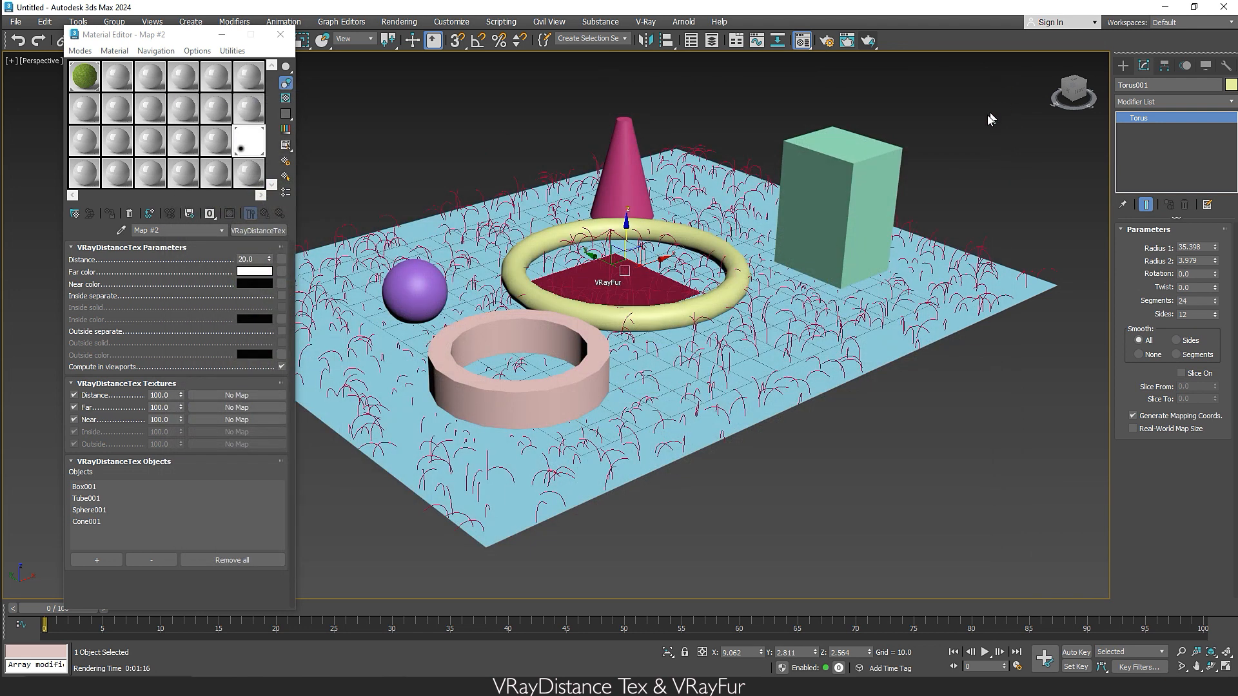
click(97, 560)
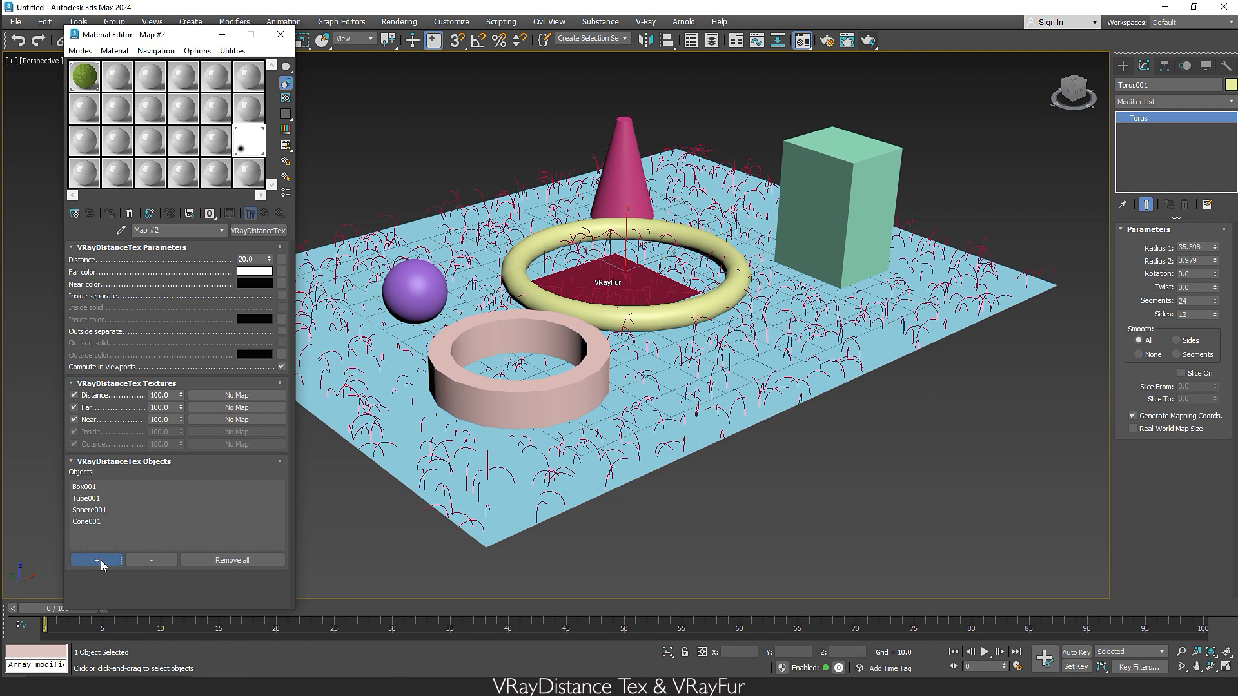
click(671, 316)
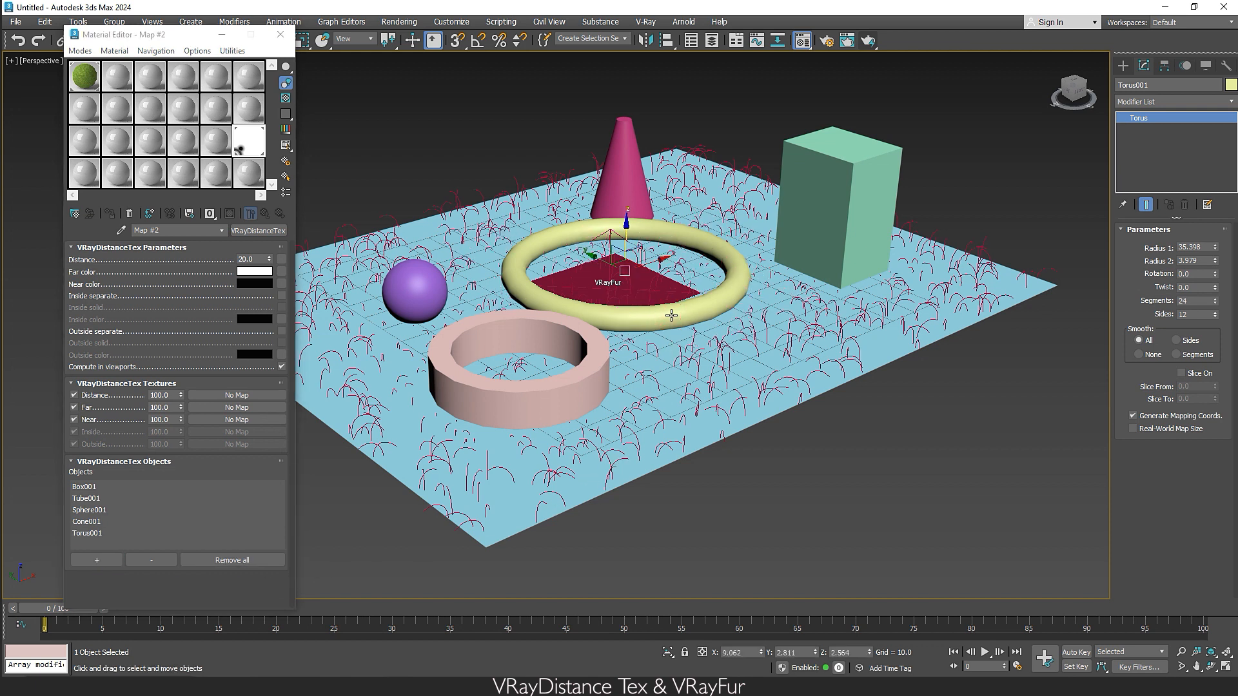
click(869, 42)
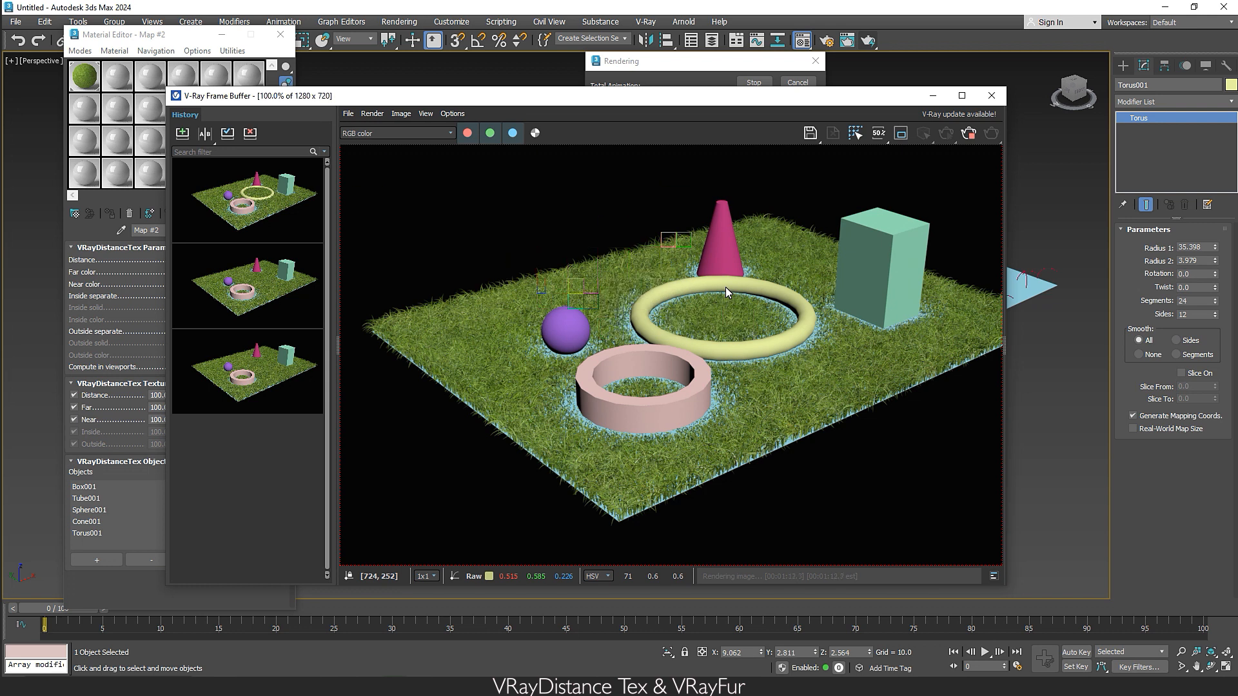
Step: Store the new render in the history and compare all the stored renders for the fur clearance around the objects
click(182, 134)
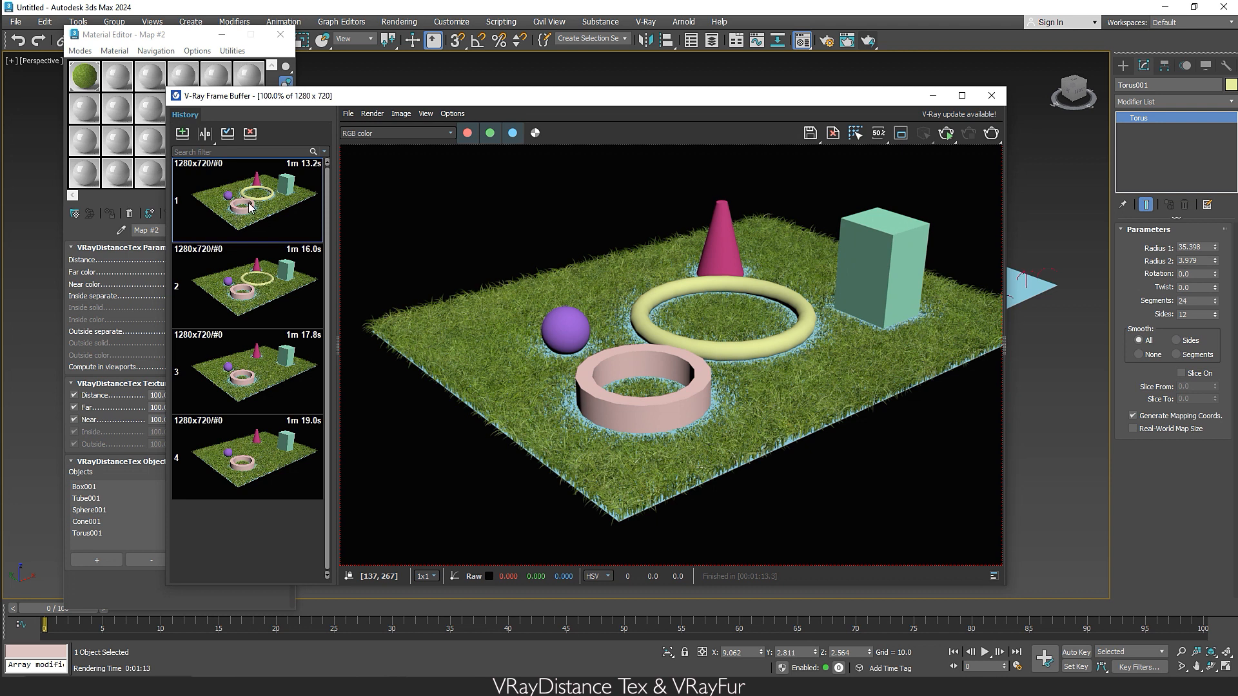
double_click(248, 285)
double_click(257, 213)
double_click(257, 291)
double_click(257, 477)
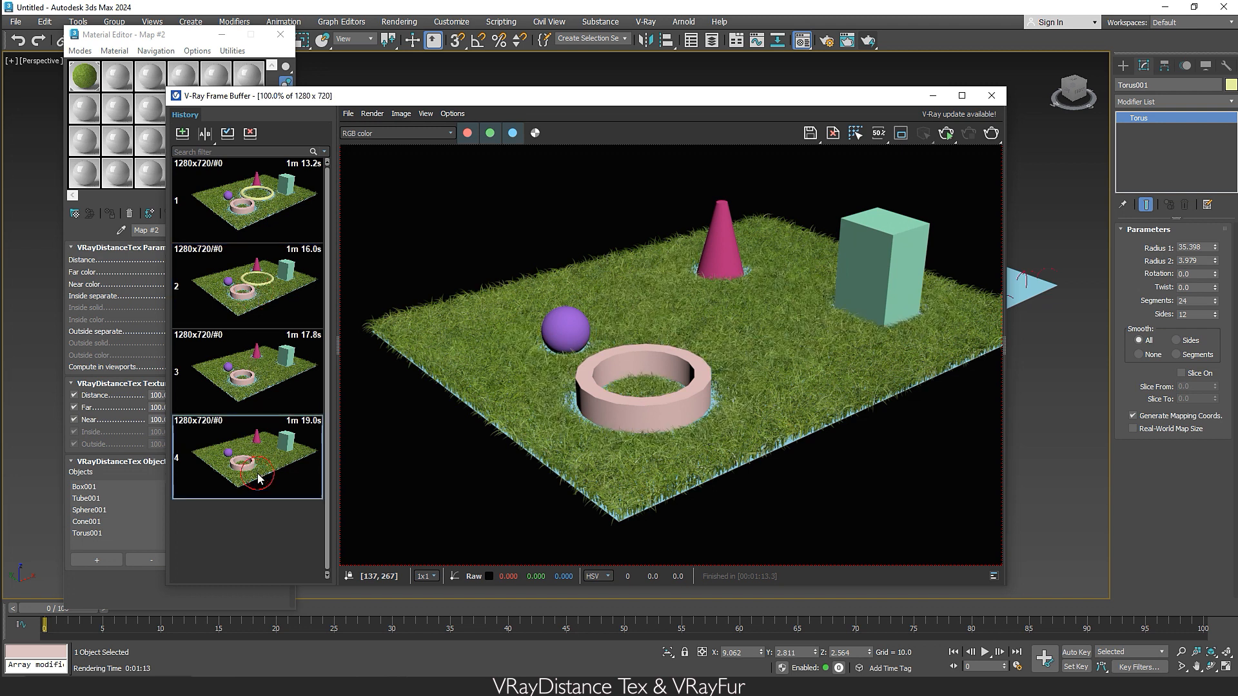
double_click(256, 388)
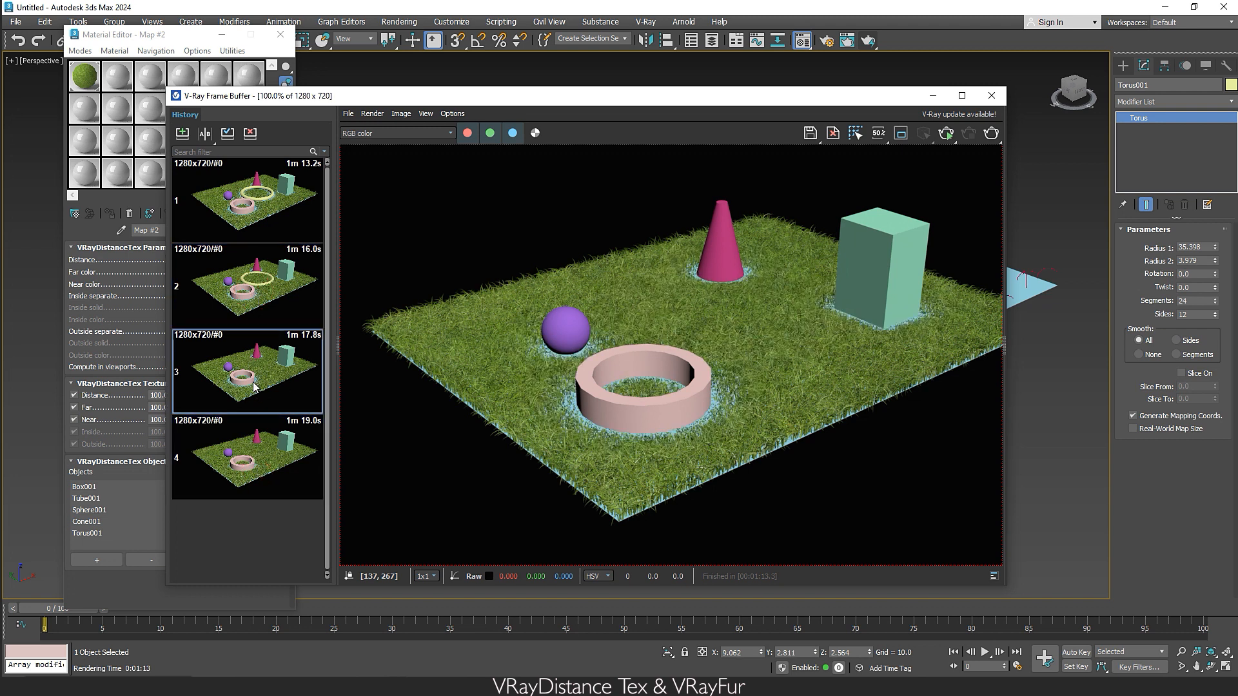
double_click(259, 284)
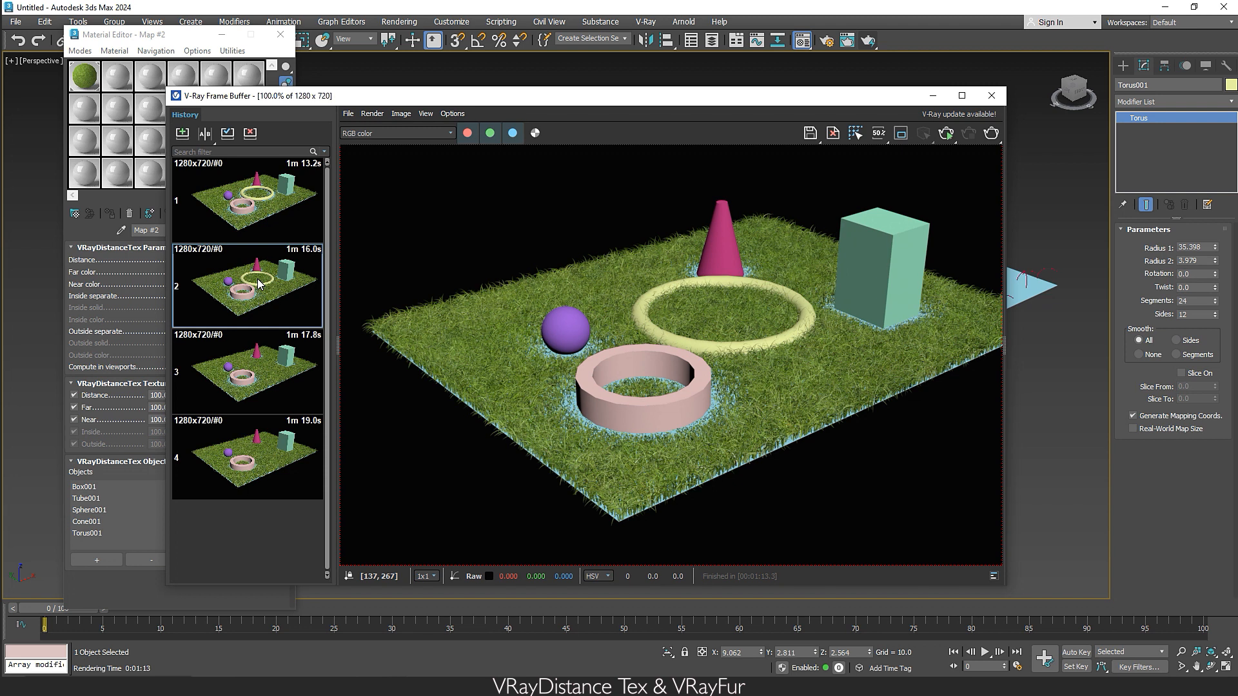
double_click(258, 218)
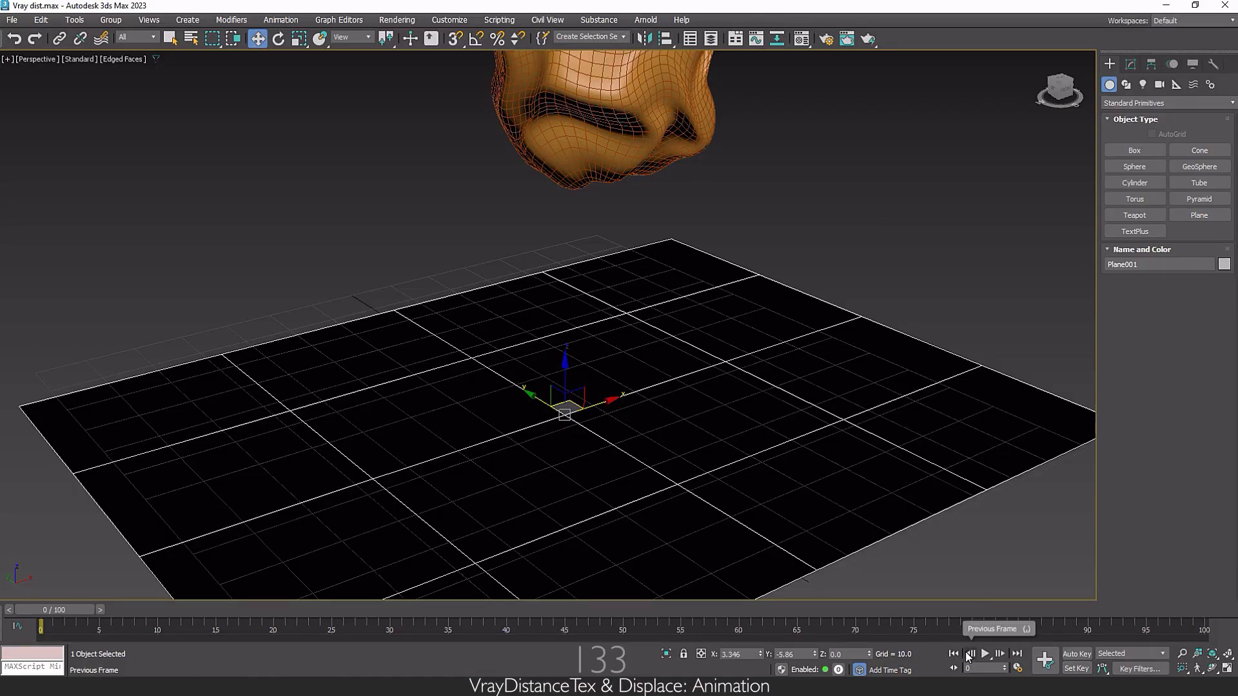
Step: Preview the deformed sphere's animation over the plane in the Vray dist.max scene and return the timeline to frame 0
click(986, 653)
click(986, 653)
drag(725, 606, 55, 594)
Step: Assign a VRayDistanceTex map to the Displace slot of the plane's VRayMtl material
click(802, 370)
key(m)
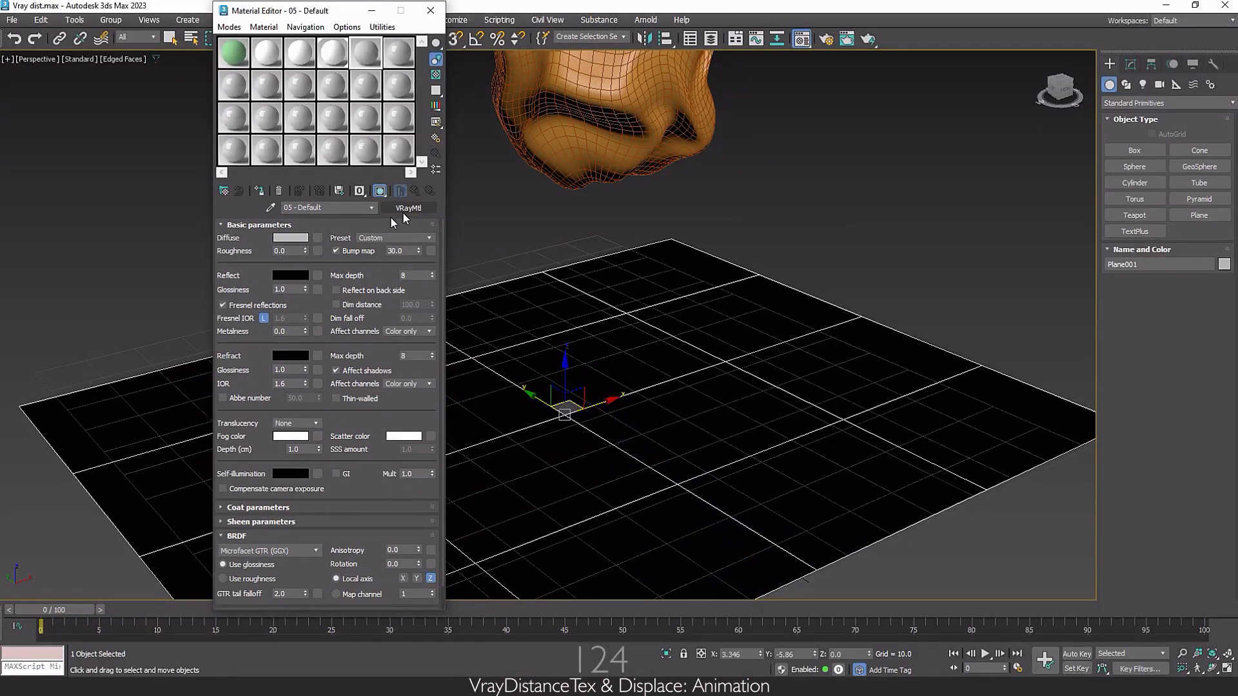
click(300, 225)
click(277, 267)
click(262, 296)
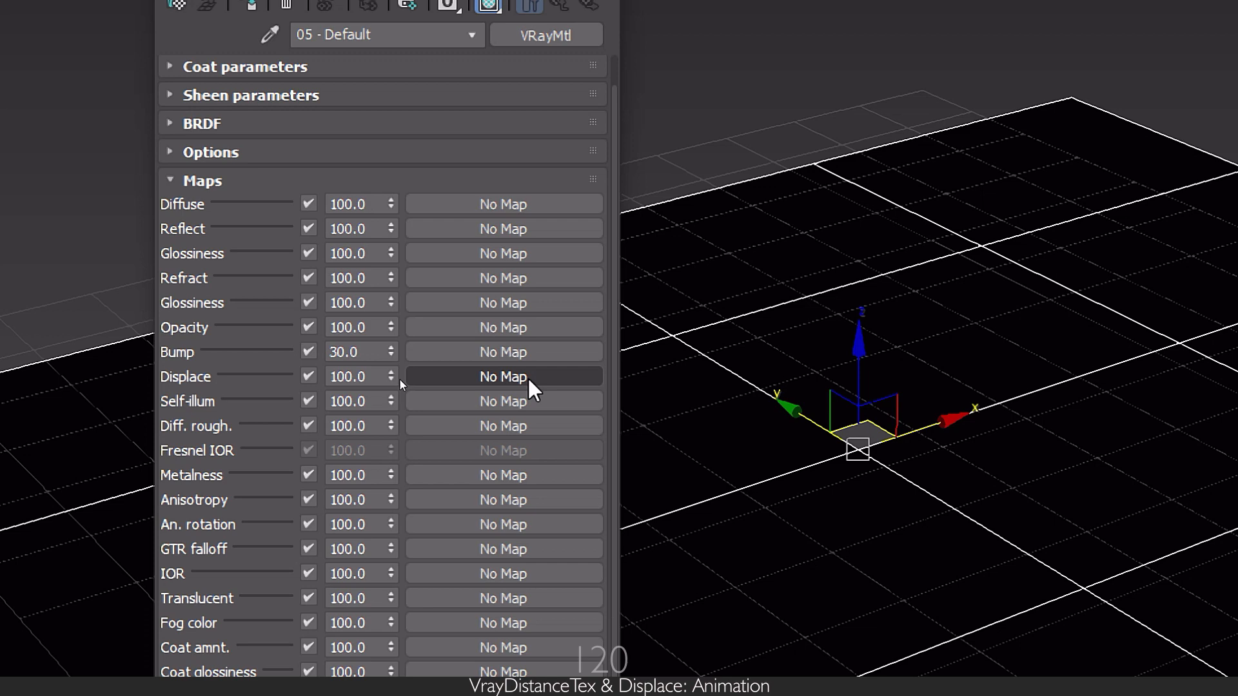
click(400, 378)
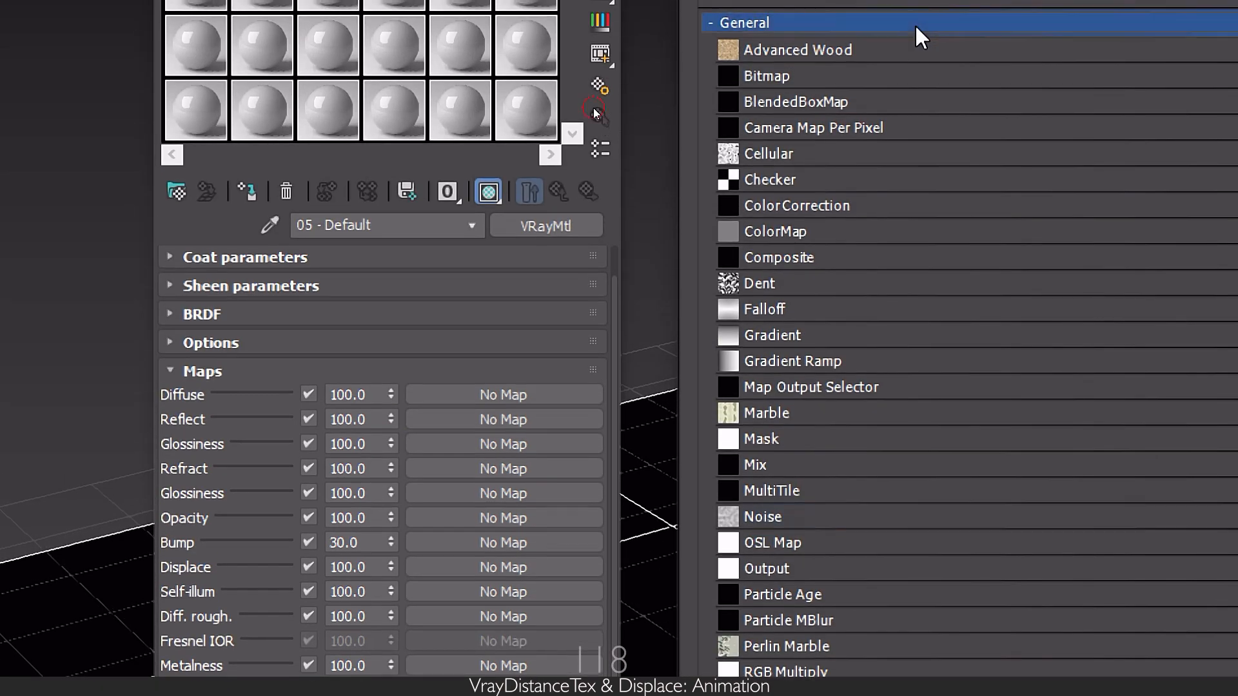
click(915, 25)
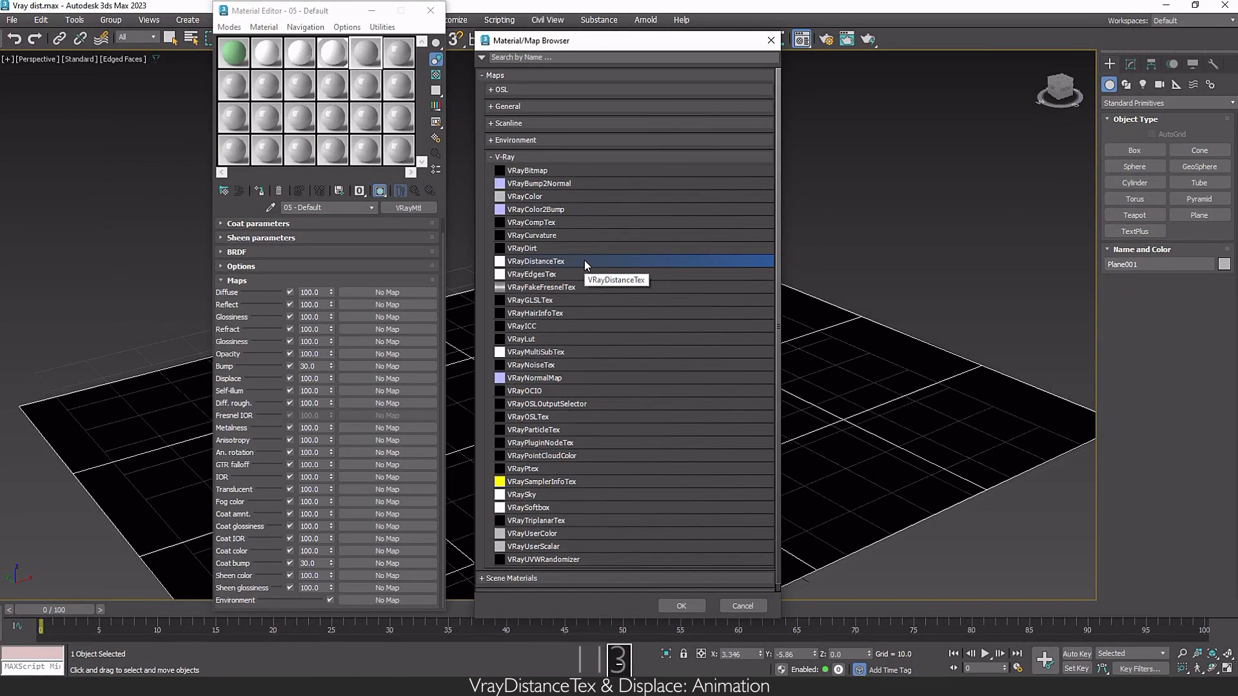
double_click(584, 263)
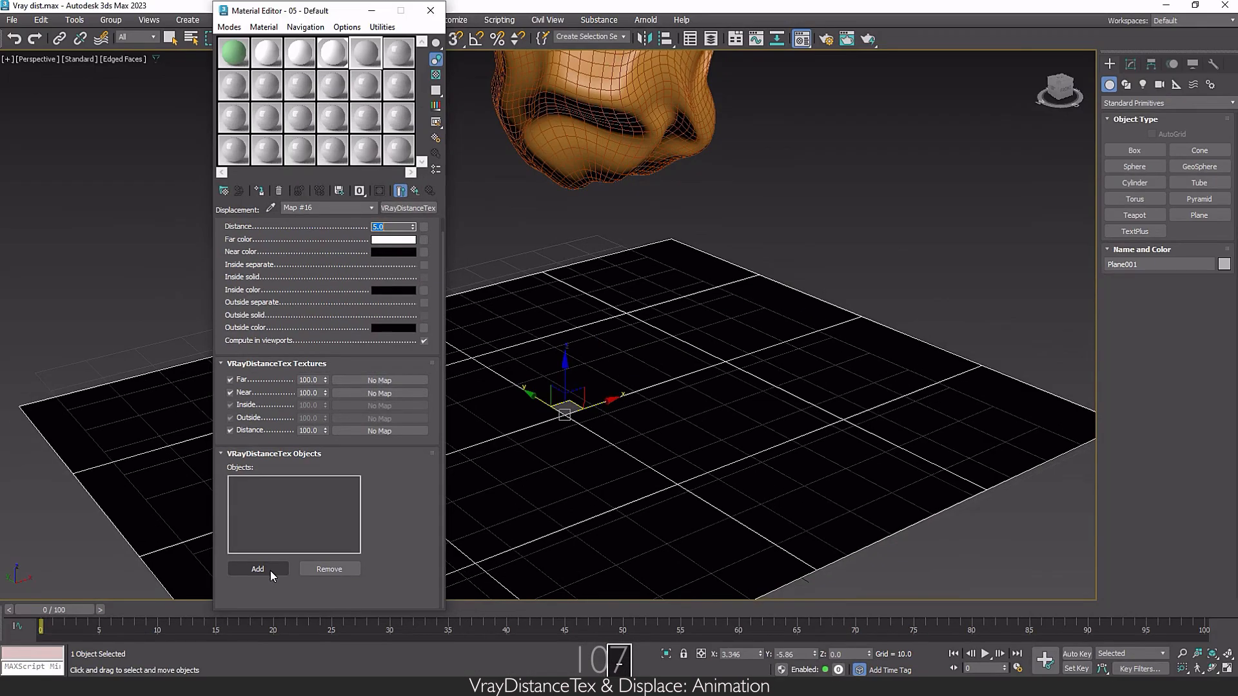
Step: Add the deformed sphere to the distance texture's object list and return to the parent material
click(269, 570)
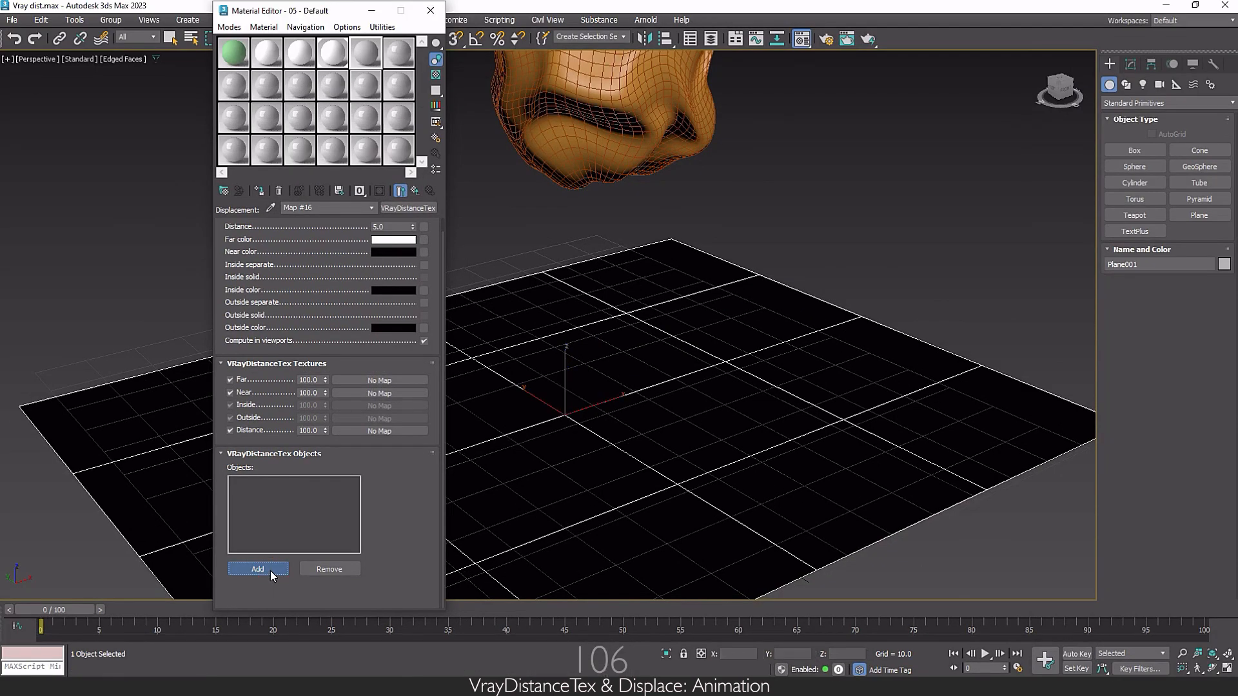
click(633, 89)
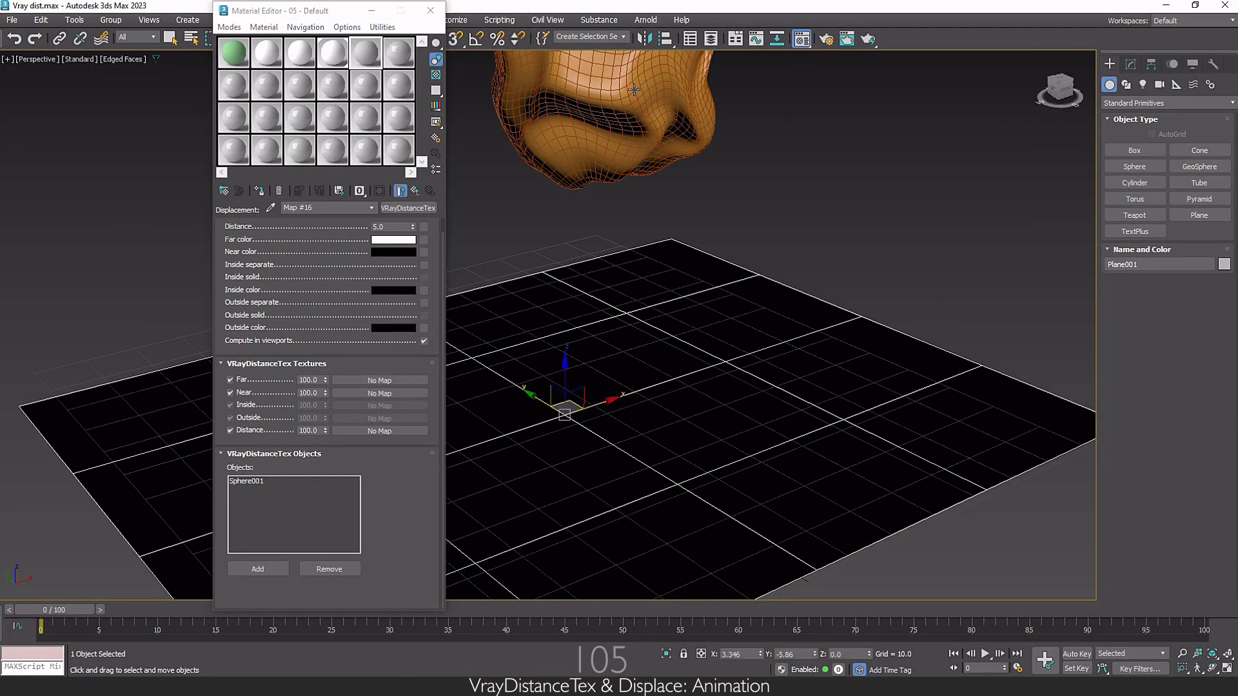
click(414, 191)
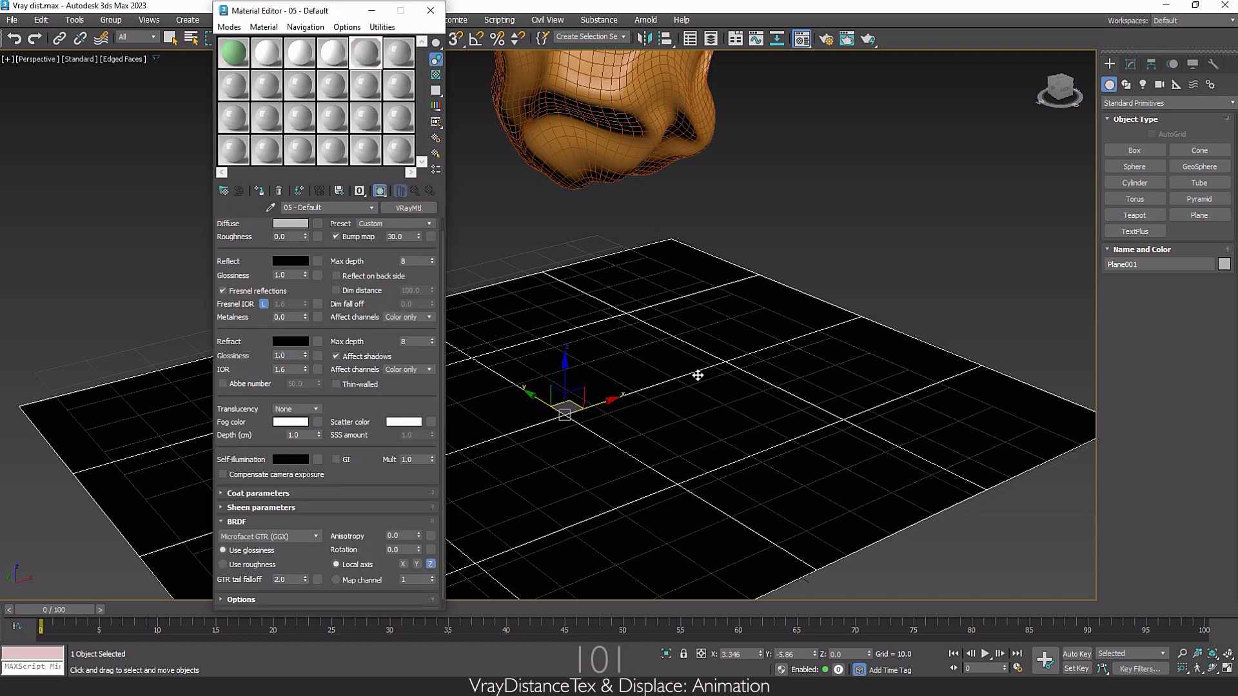
Step: Move the timeline to frame 27, review the output size in the render setup, and render the perspective view
drag(67, 614, 367, 624)
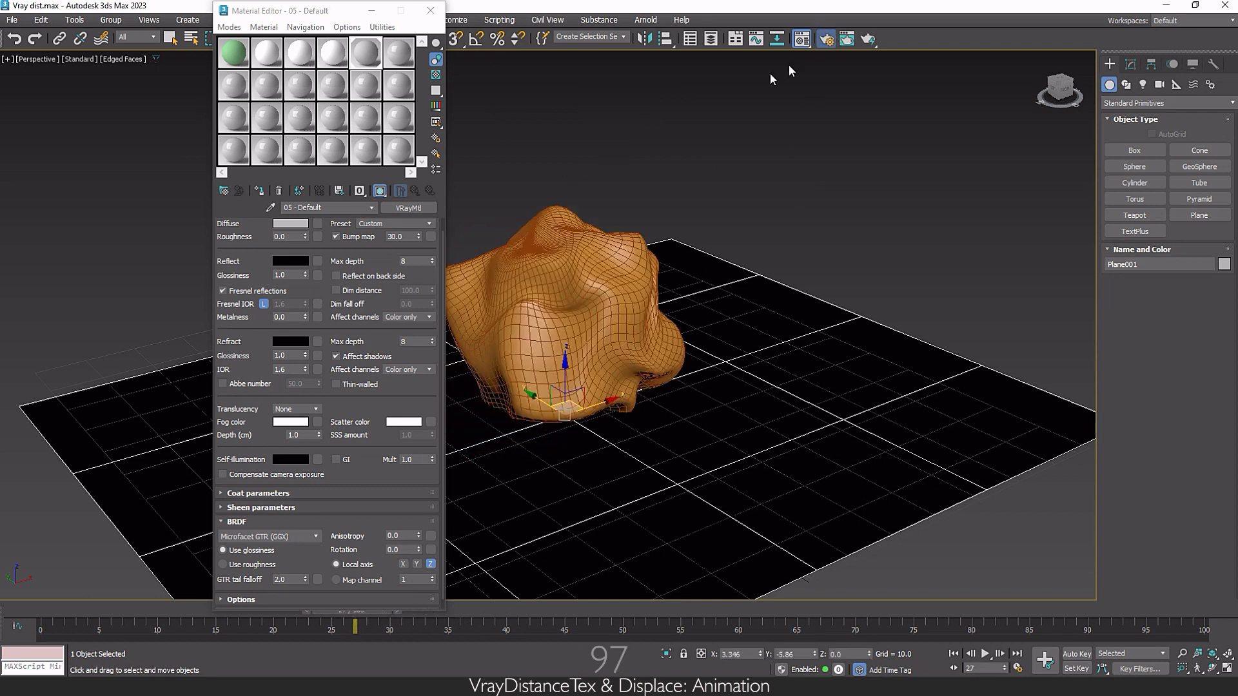
drag(669, 453, 670, 325)
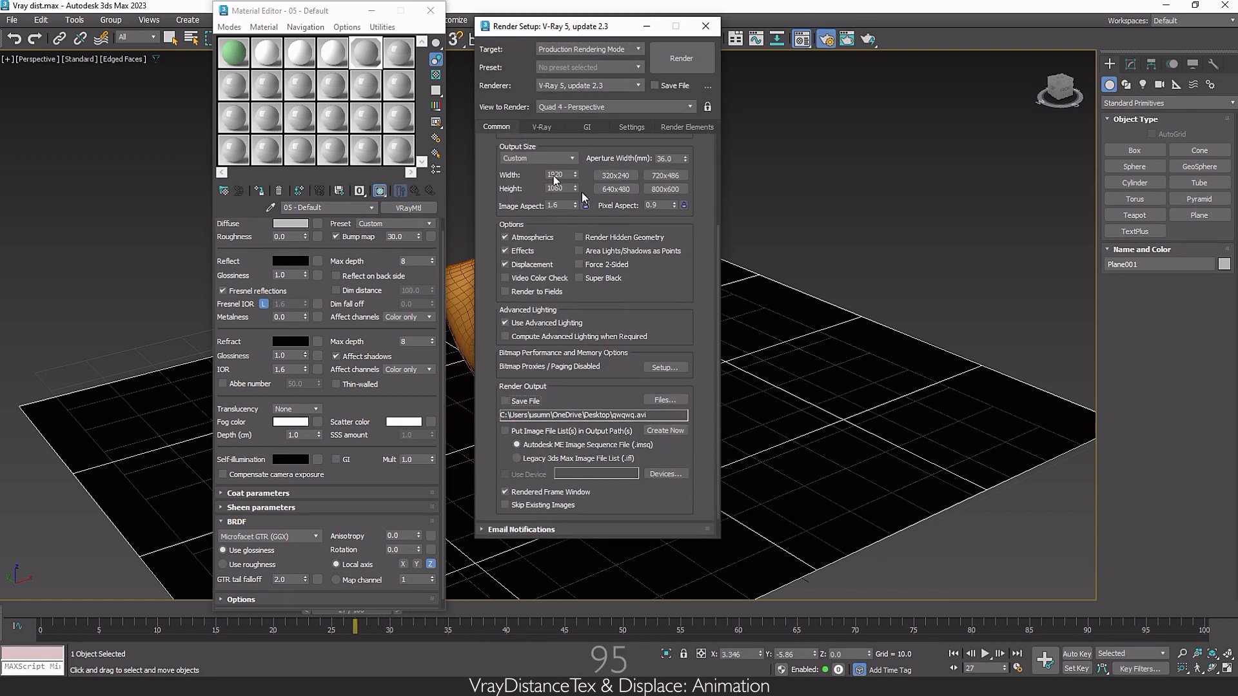
scroll(555, 179, up, 4)
click(713, 29)
click(868, 41)
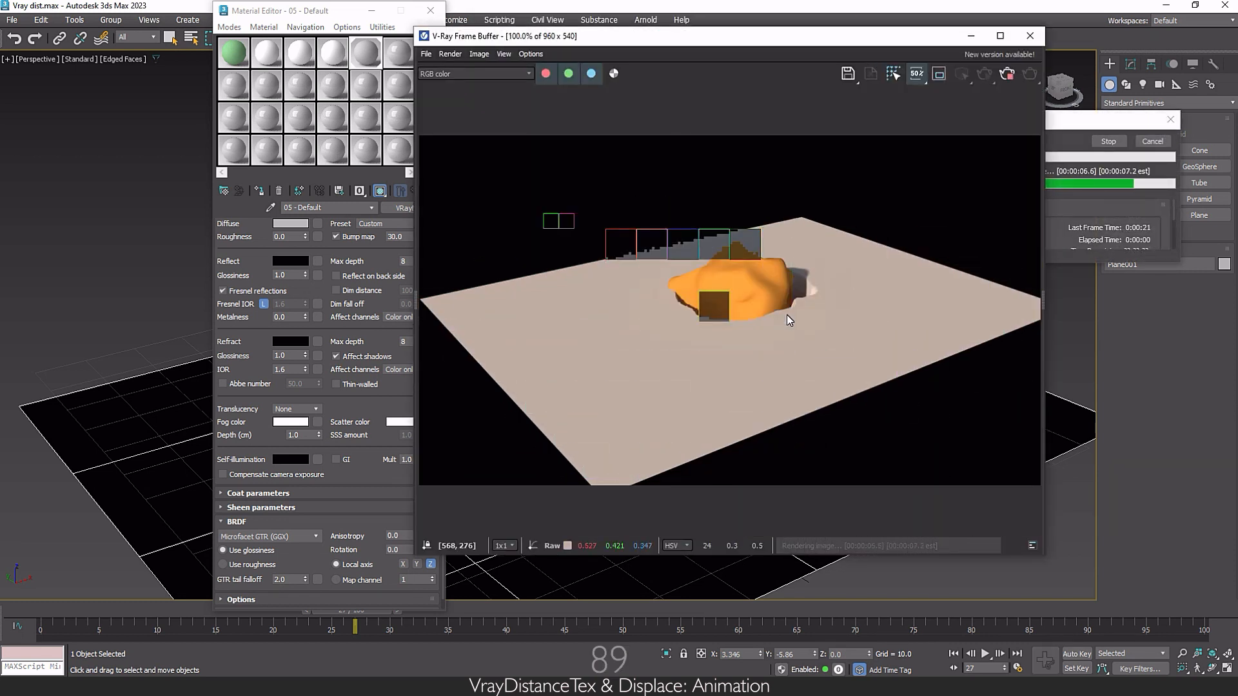
Step: Set the material's Displace amount to 30 and assign a Noise map to the near color of its VRayDistanceTex
click(1030, 36)
drag(410, 422, 411, 213)
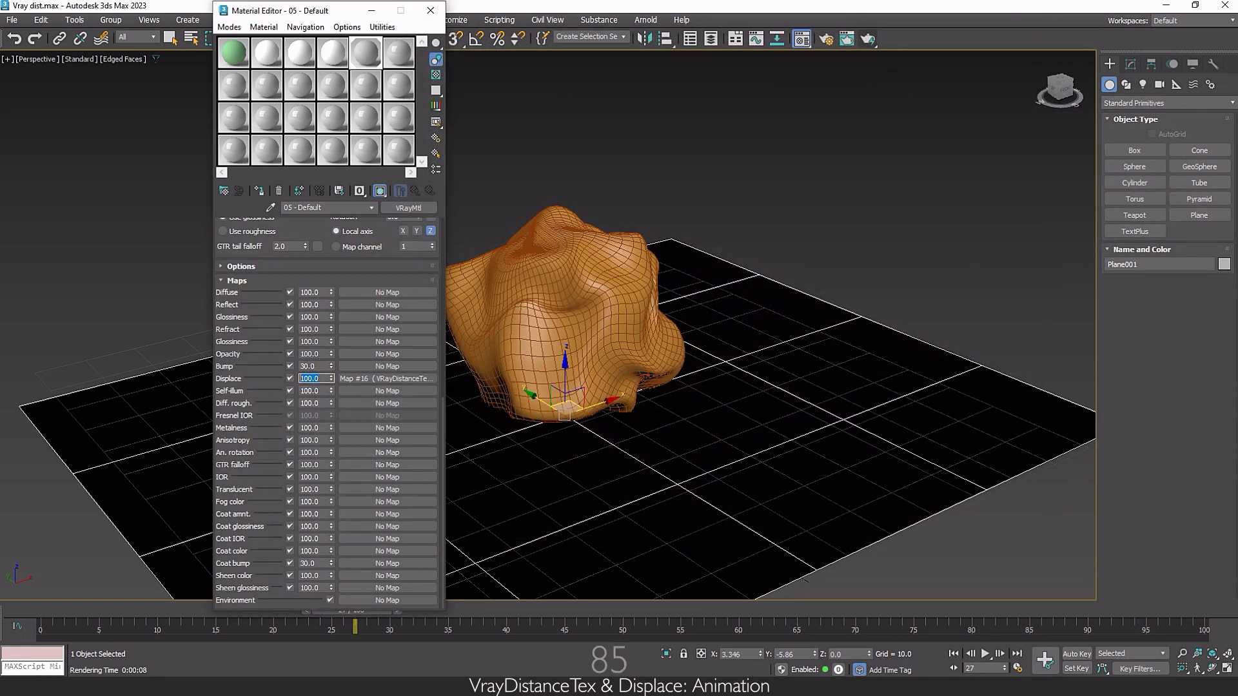
click(387, 378)
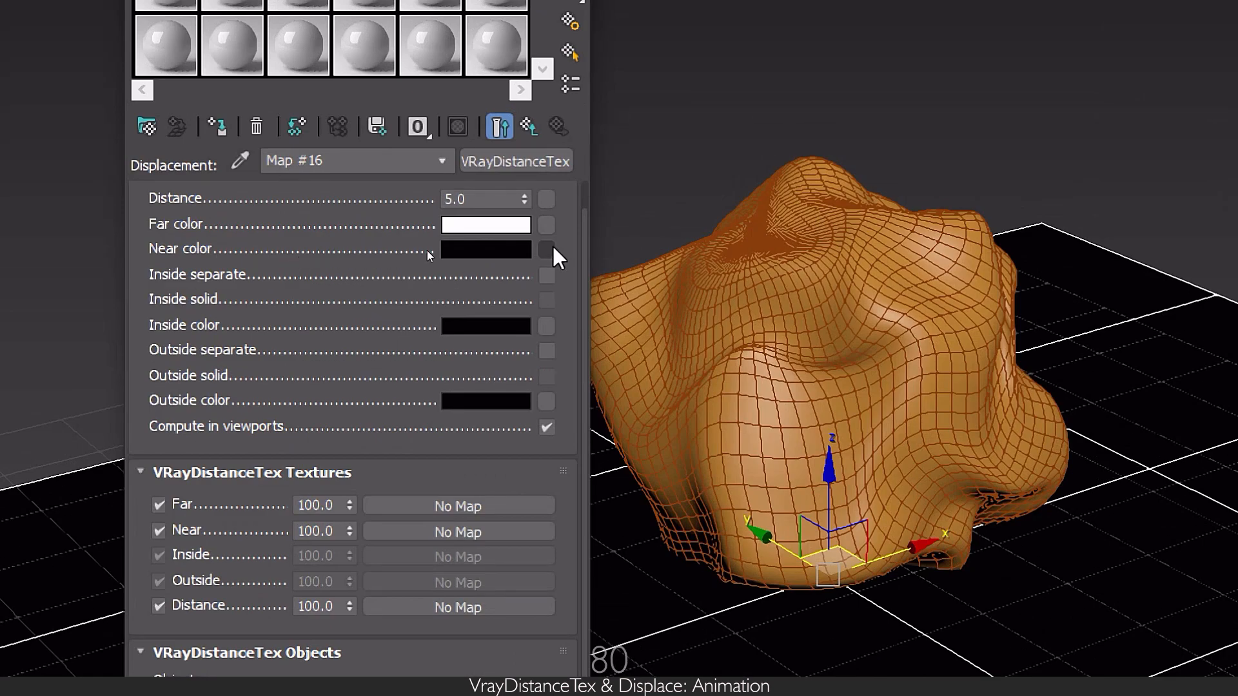
click(548, 248)
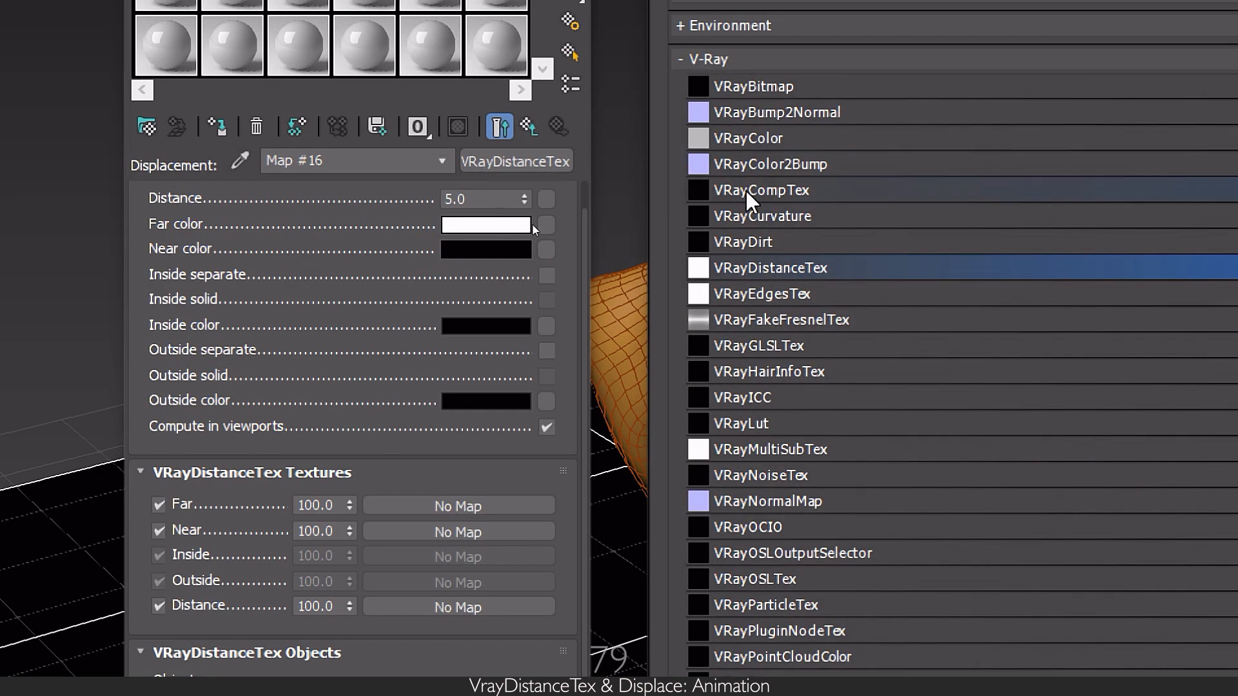
click(709, 59)
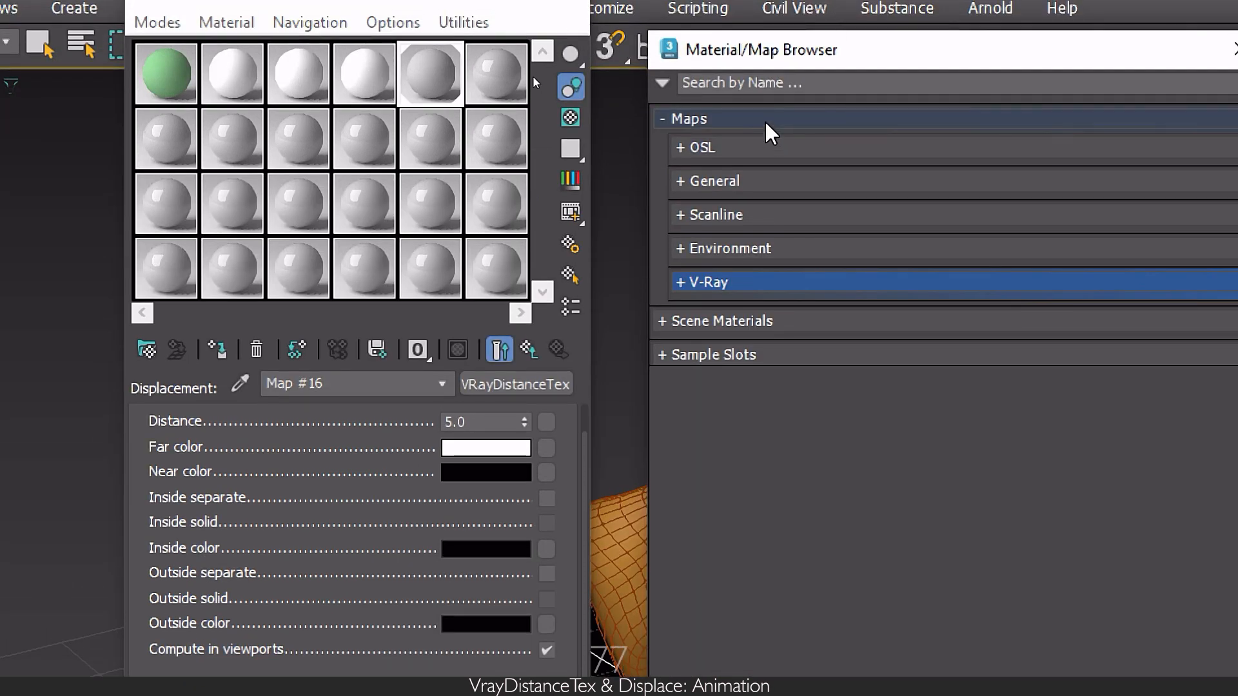
click(763, 180)
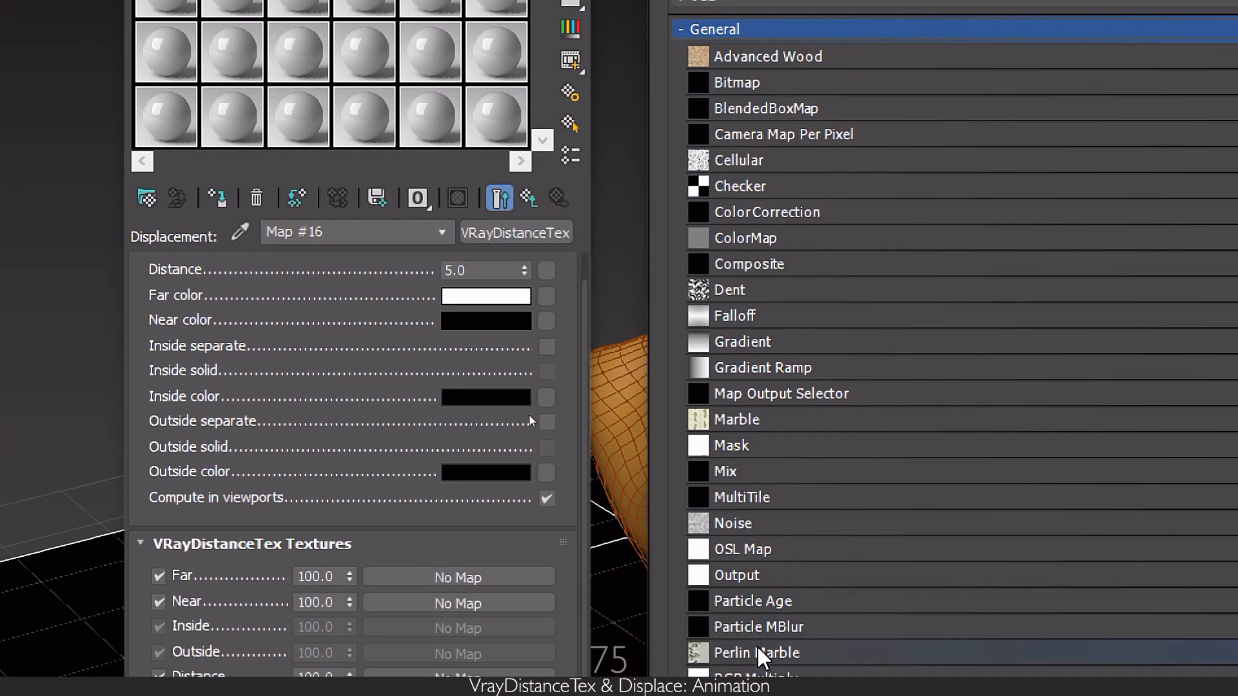
click(790, 667)
double_click(821, 670)
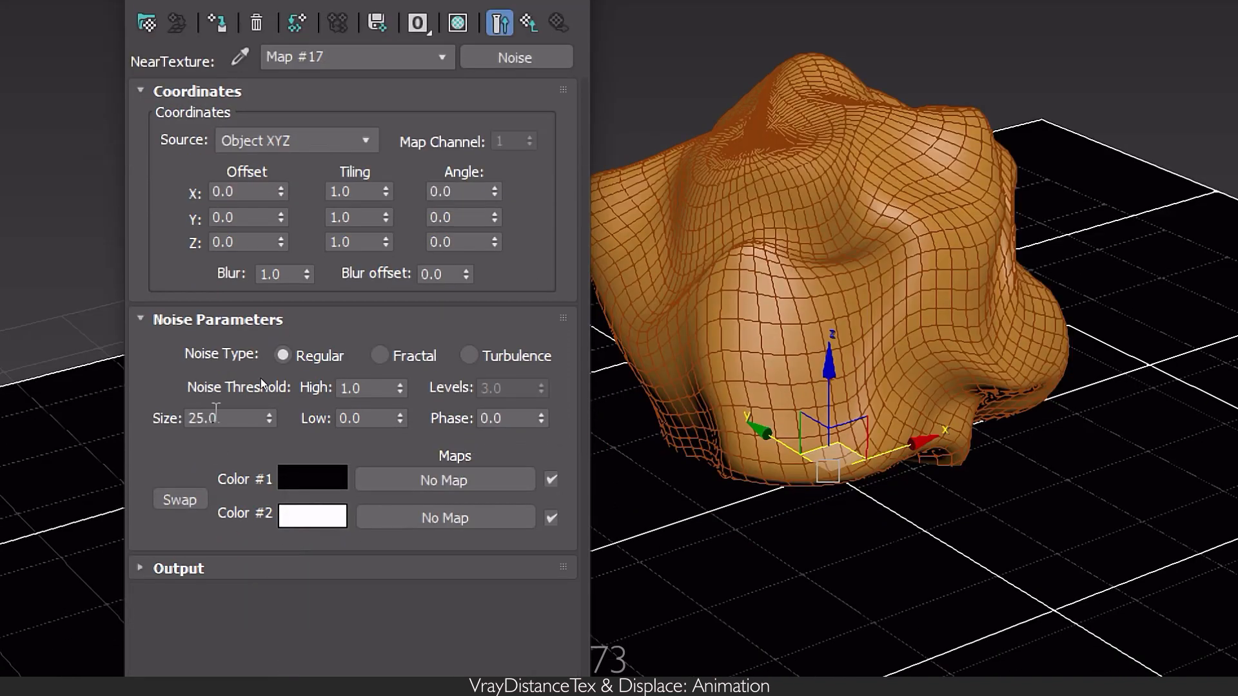
Step: Set the Noise map's size to 3 with the Fractal type, and render the perspective view
text(3)
key(Return)
click(703, 283)
click(415, 190)
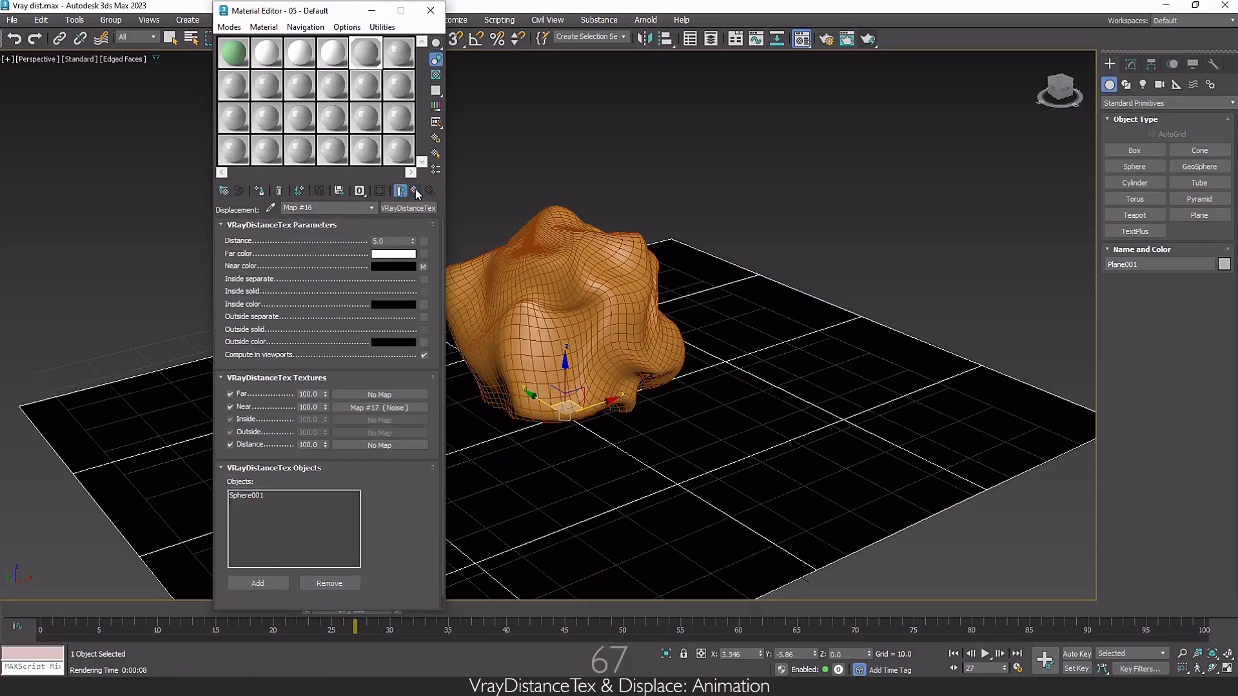
click(867, 40)
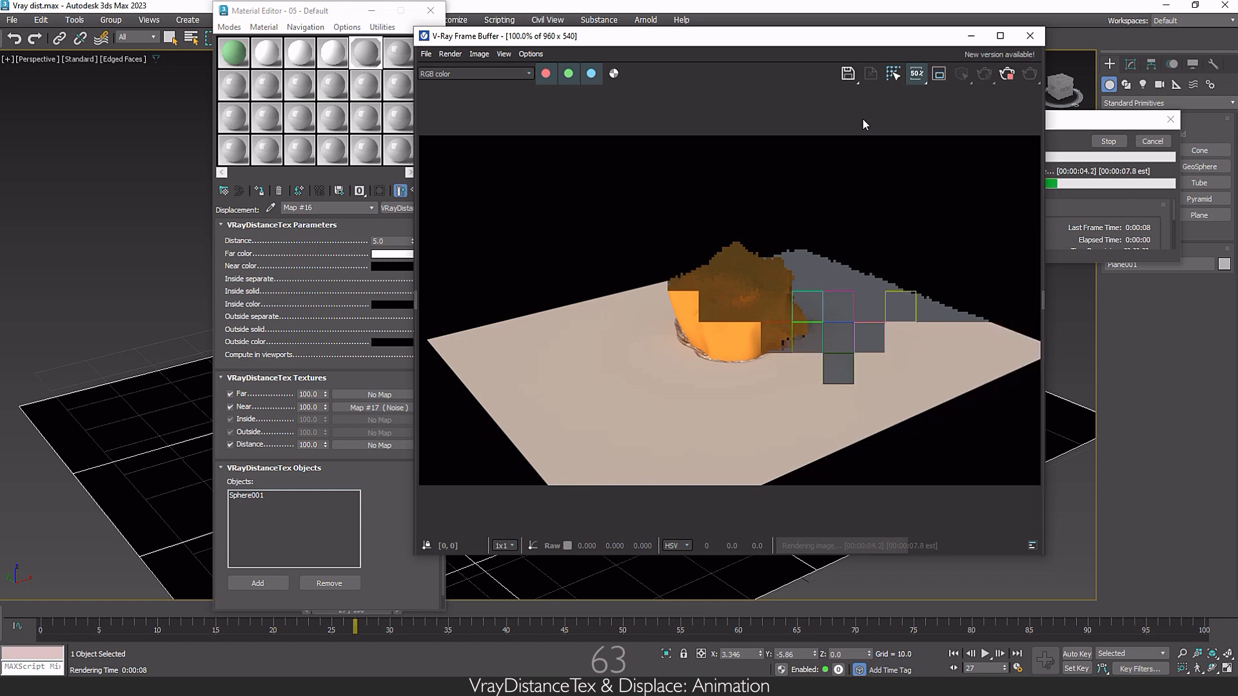
Step: Copy the VRayDistanceTex from the material's Displace slot into its Diffuse slot as a separate copy
click(322, 278)
click(415, 190)
click(281, 536)
scroll(281, 537, down, 5)
right_click(379, 379)
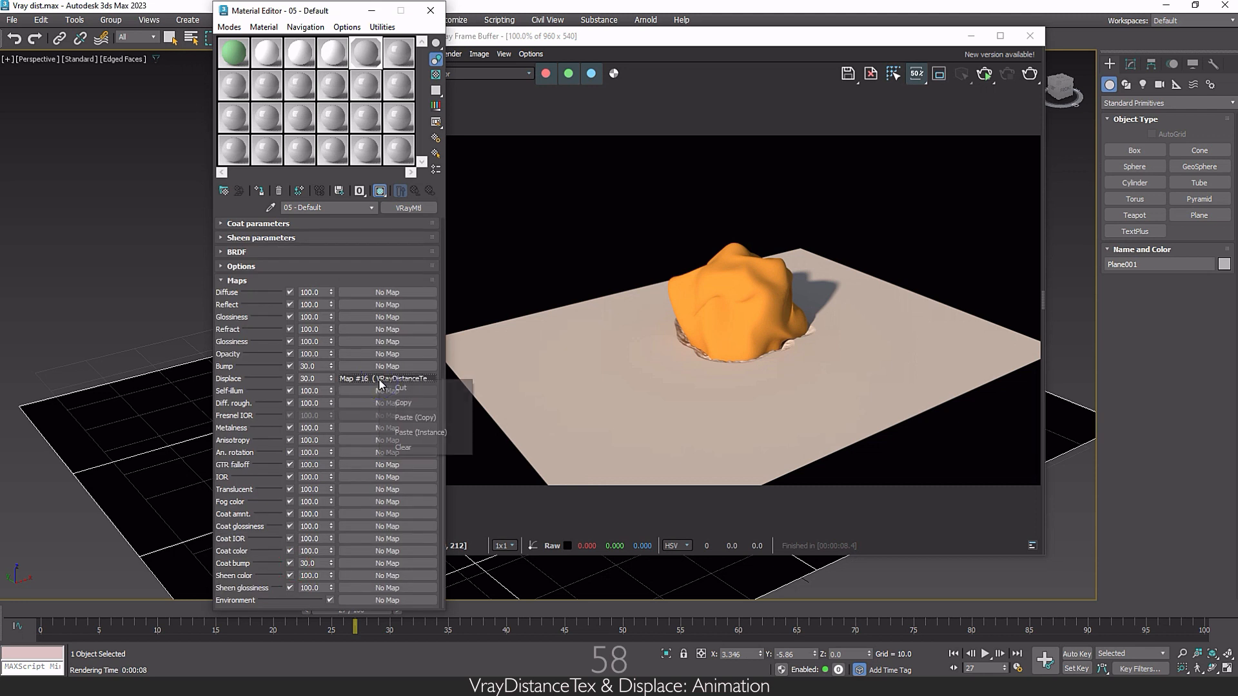
click(408, 405)
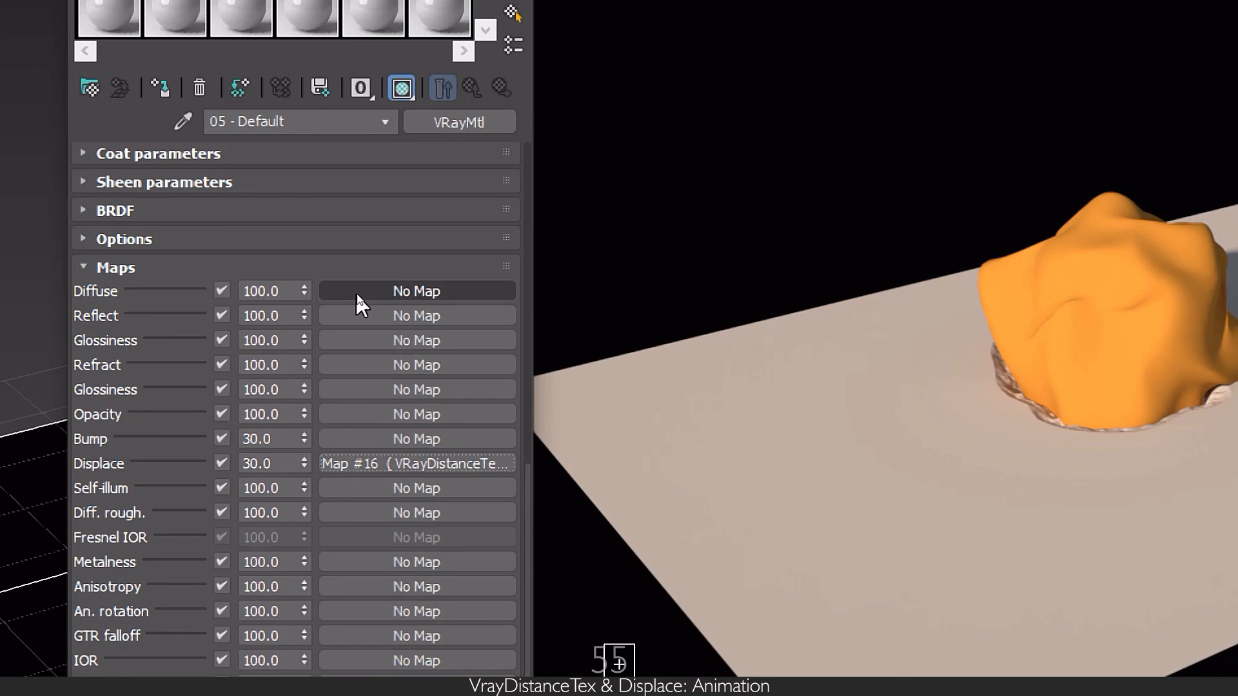
right_click(357, 294)
click(387, 309)
Step: Set Color #1 of the Noise map in the diffuse distance texture's near slot to blue, and render again
click(394, 292)
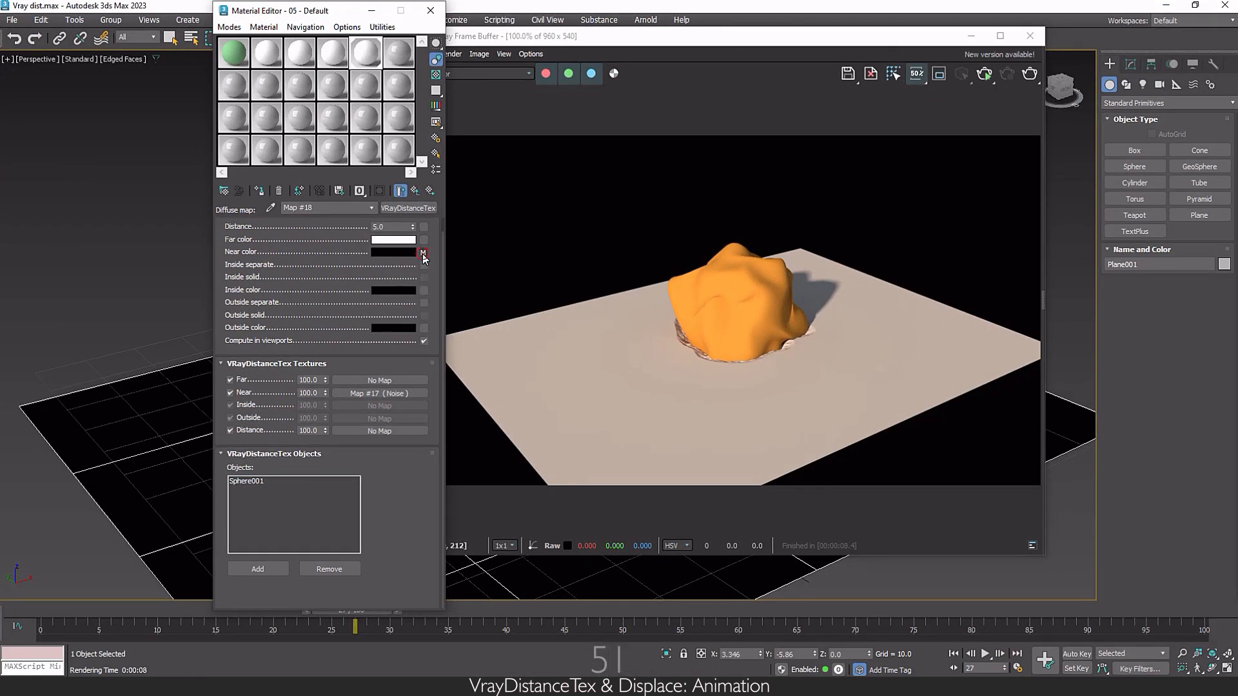
click(423, 253)
click(308, 420)
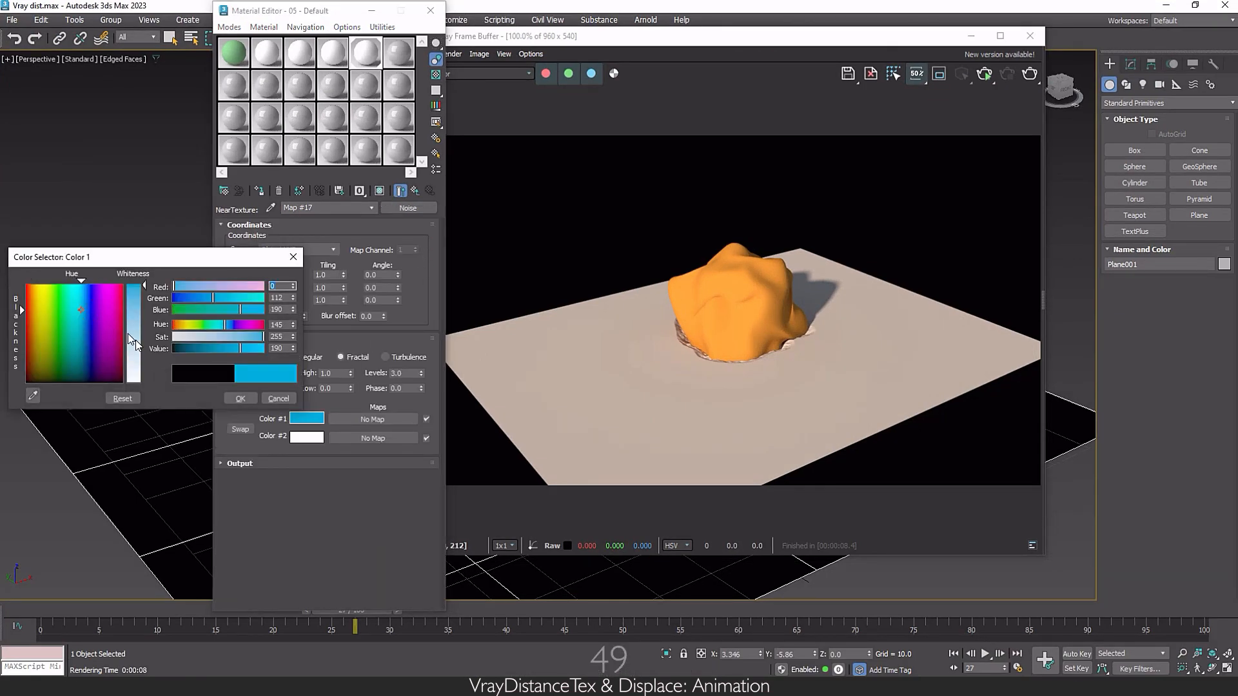
click(240, 398)
click(1030, 76)
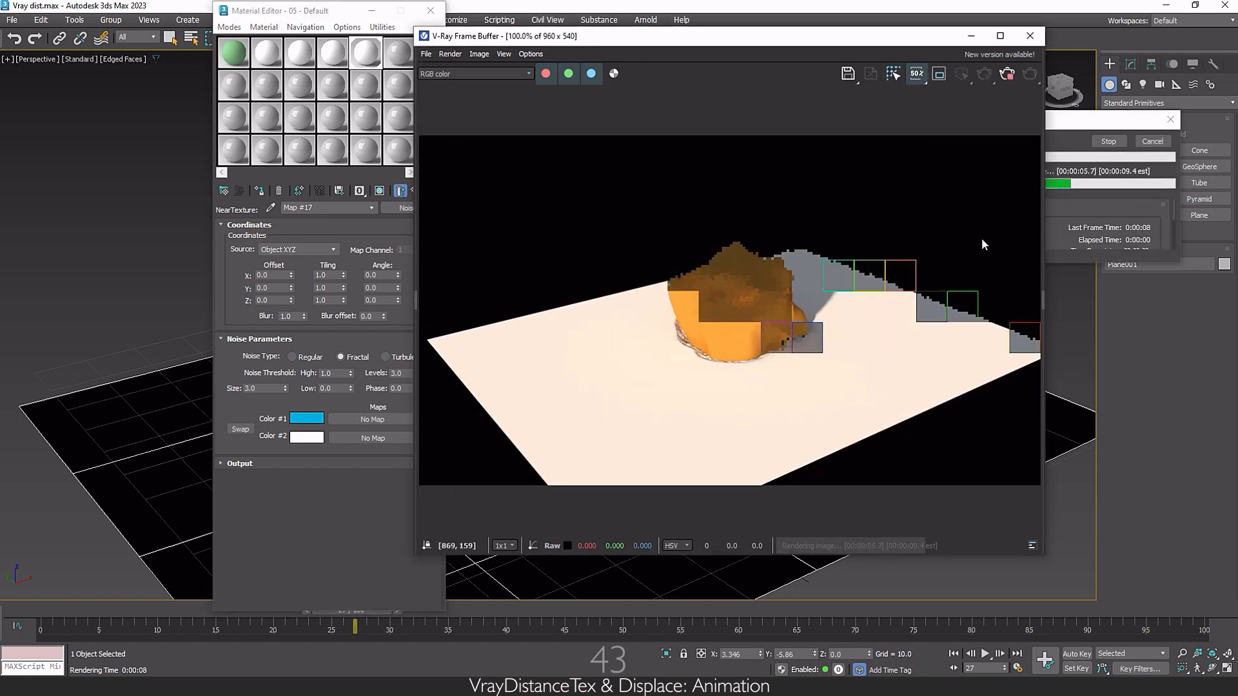
Step: Set the diffuse VRayDistanceTex's distance to 30
click(408, 308)
click(415, 191)
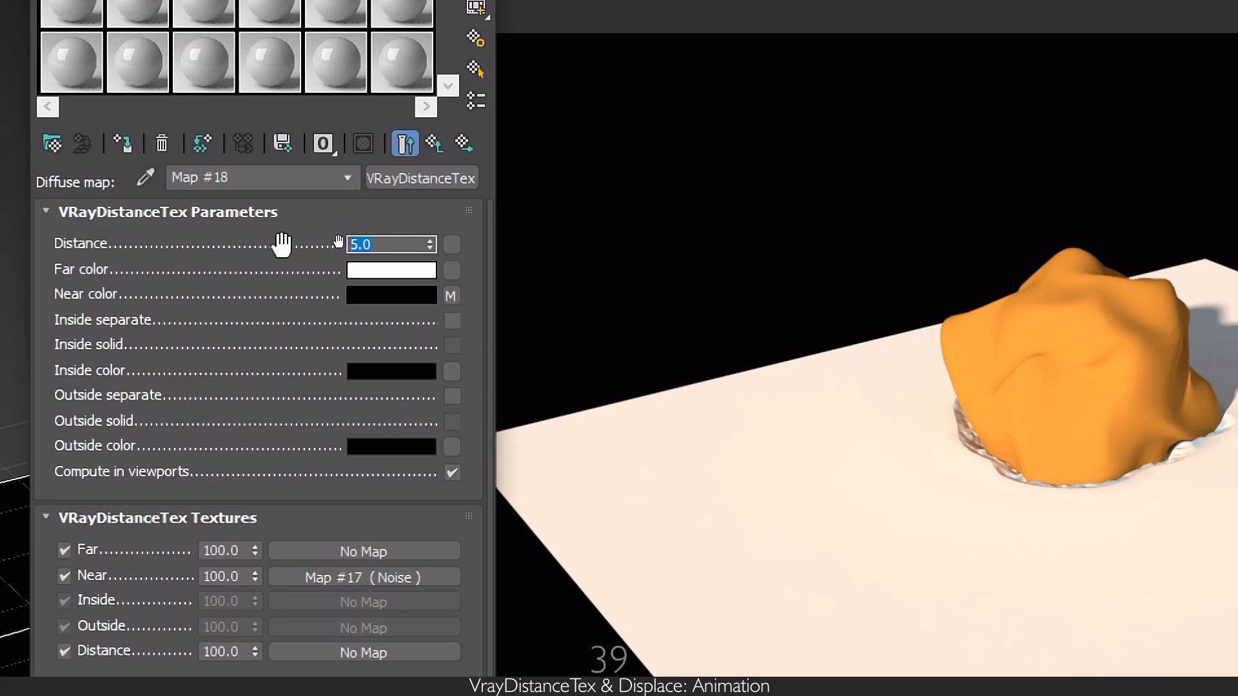
text(30)
key(Return)
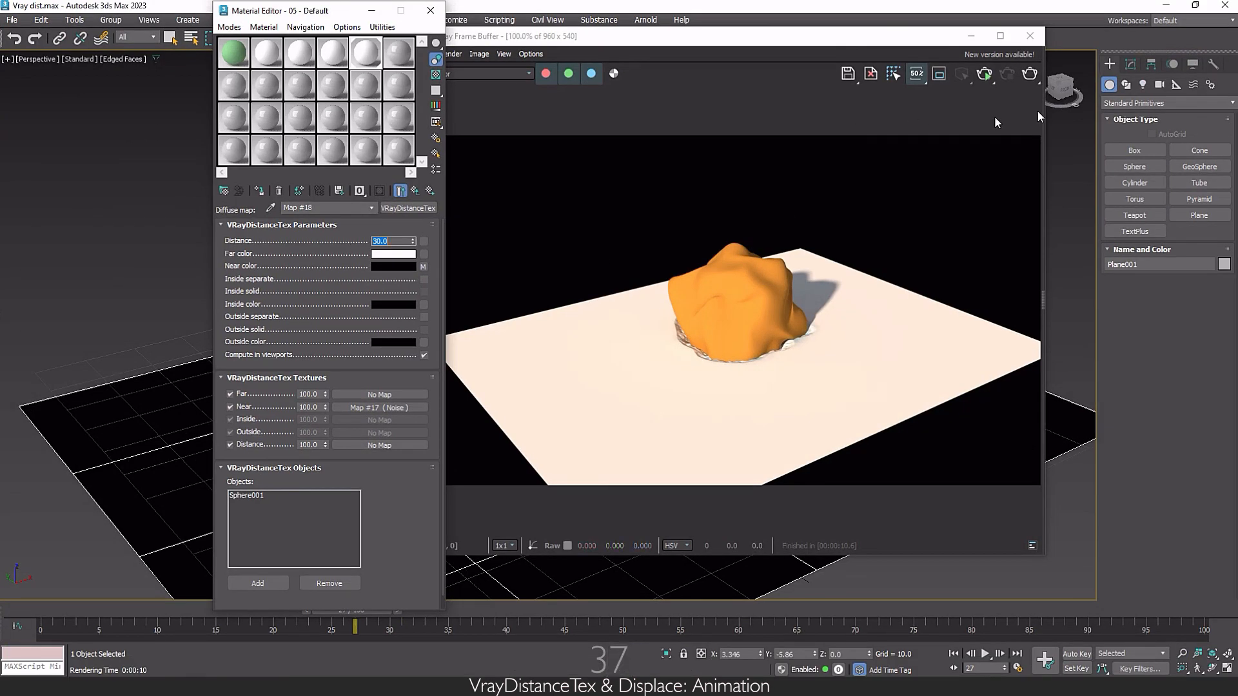
Step: Render the perspective view at frame 27 and again at frame 44 to check the colored area around the sphere
click(1029, 74)
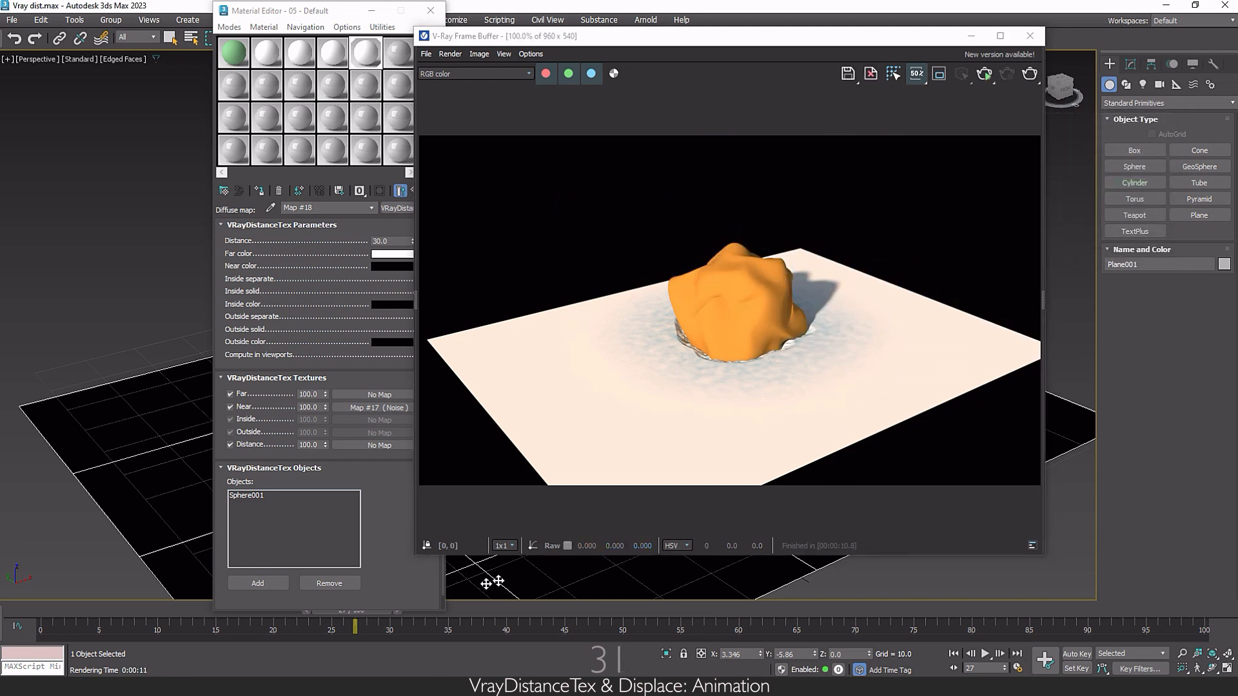
click(360, 613)
drag(347, 11, 283, 9)
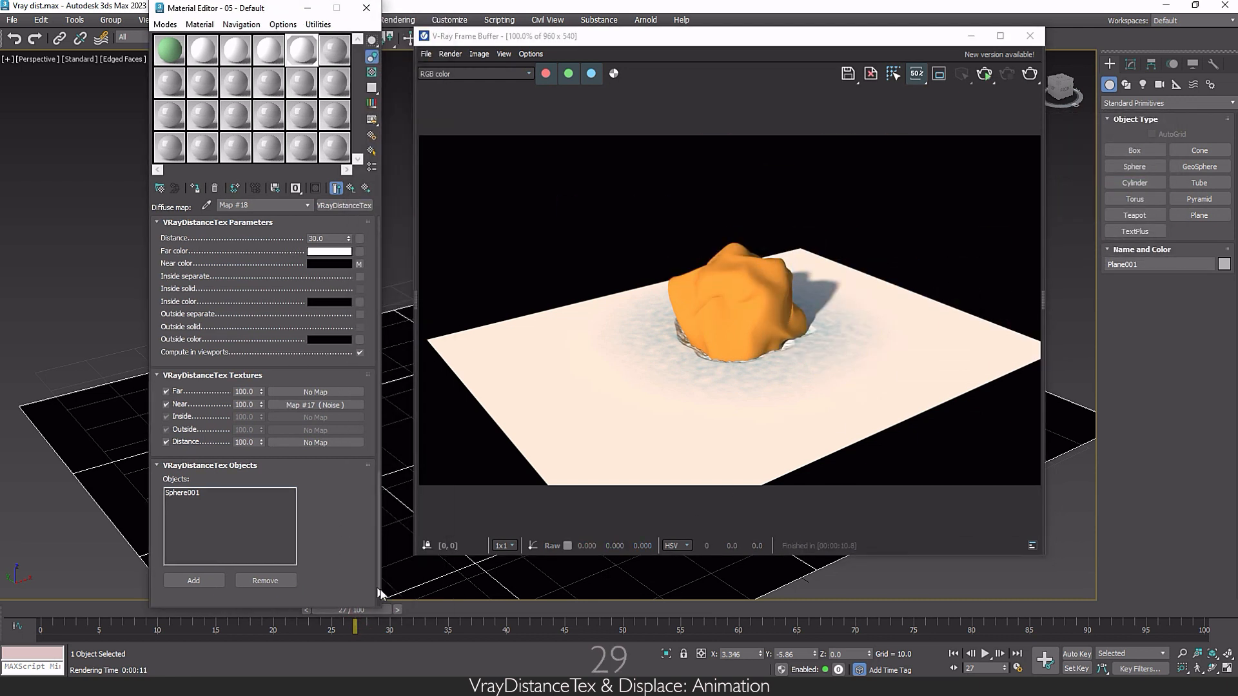
drag(336, 606, 551, 612)
click(1029, 73)
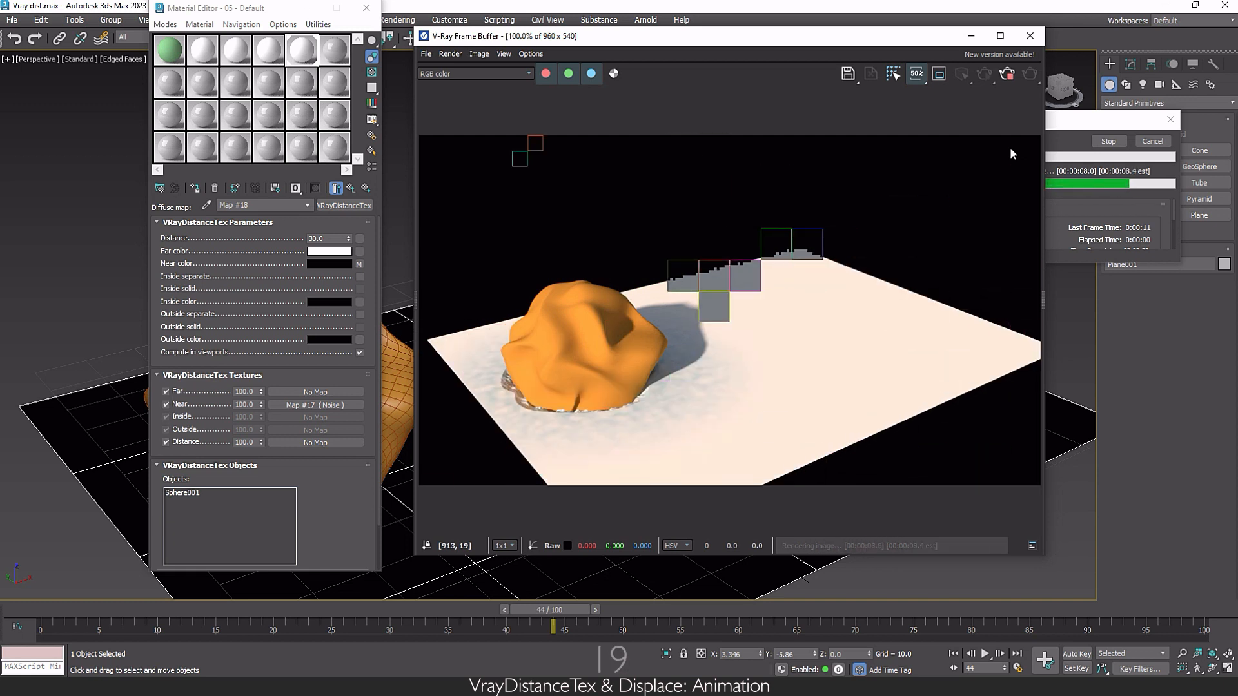
Step: Configure the render setup to output the active time segment with Save File enabled, and start rendering the animation
click(1030, 37)
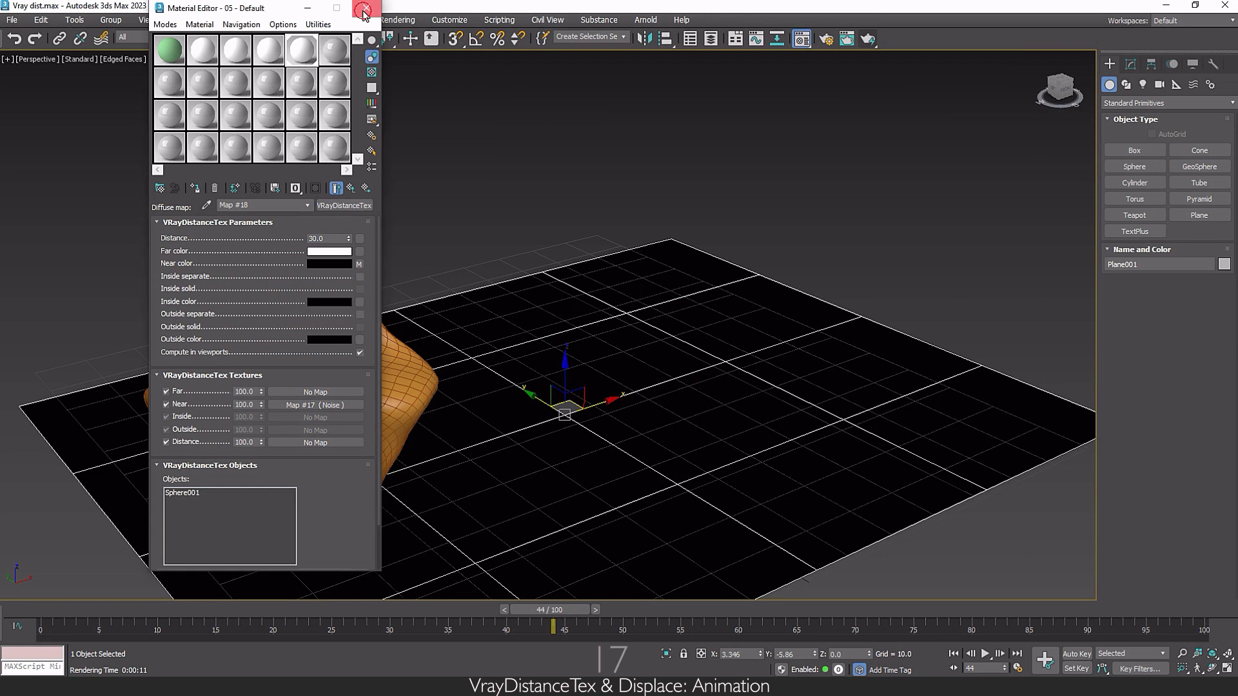
click(825, 40)
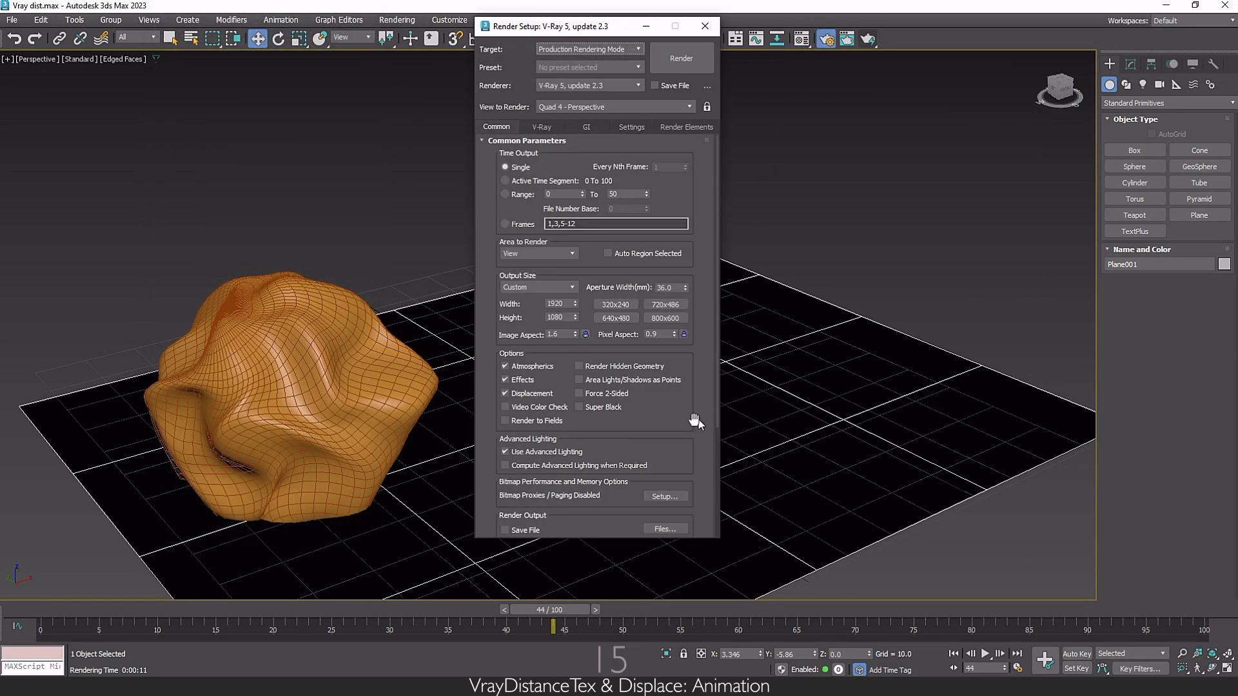
scroll(682, 431, down, 3)
scroll(696, 257, up, 3)
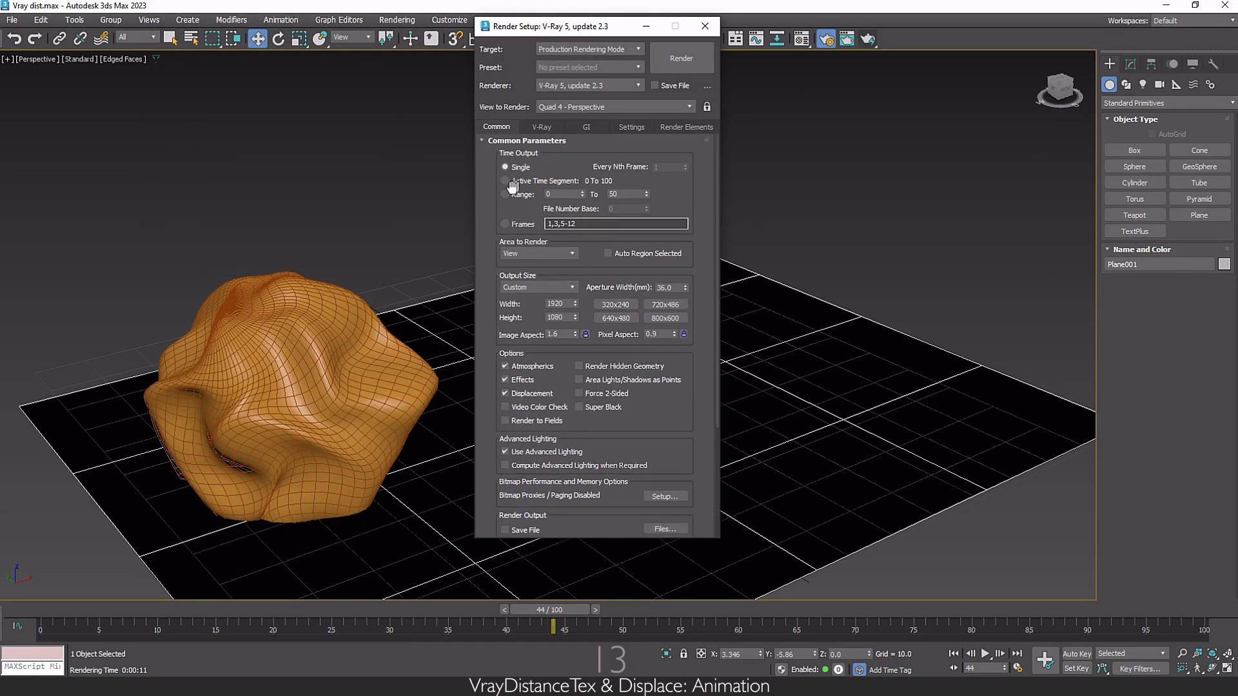
scroll(516, 386, down, 3)
click(505, 429)
scroll(699, 320, up, 3)
click(688, 60)
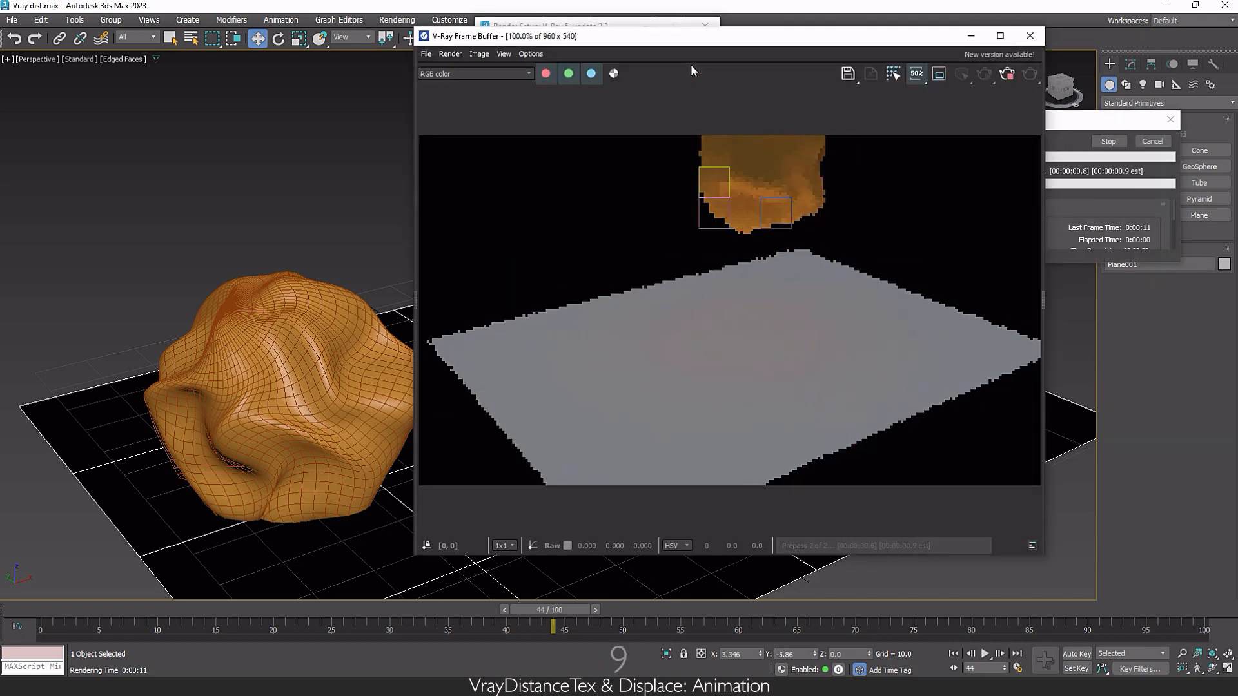